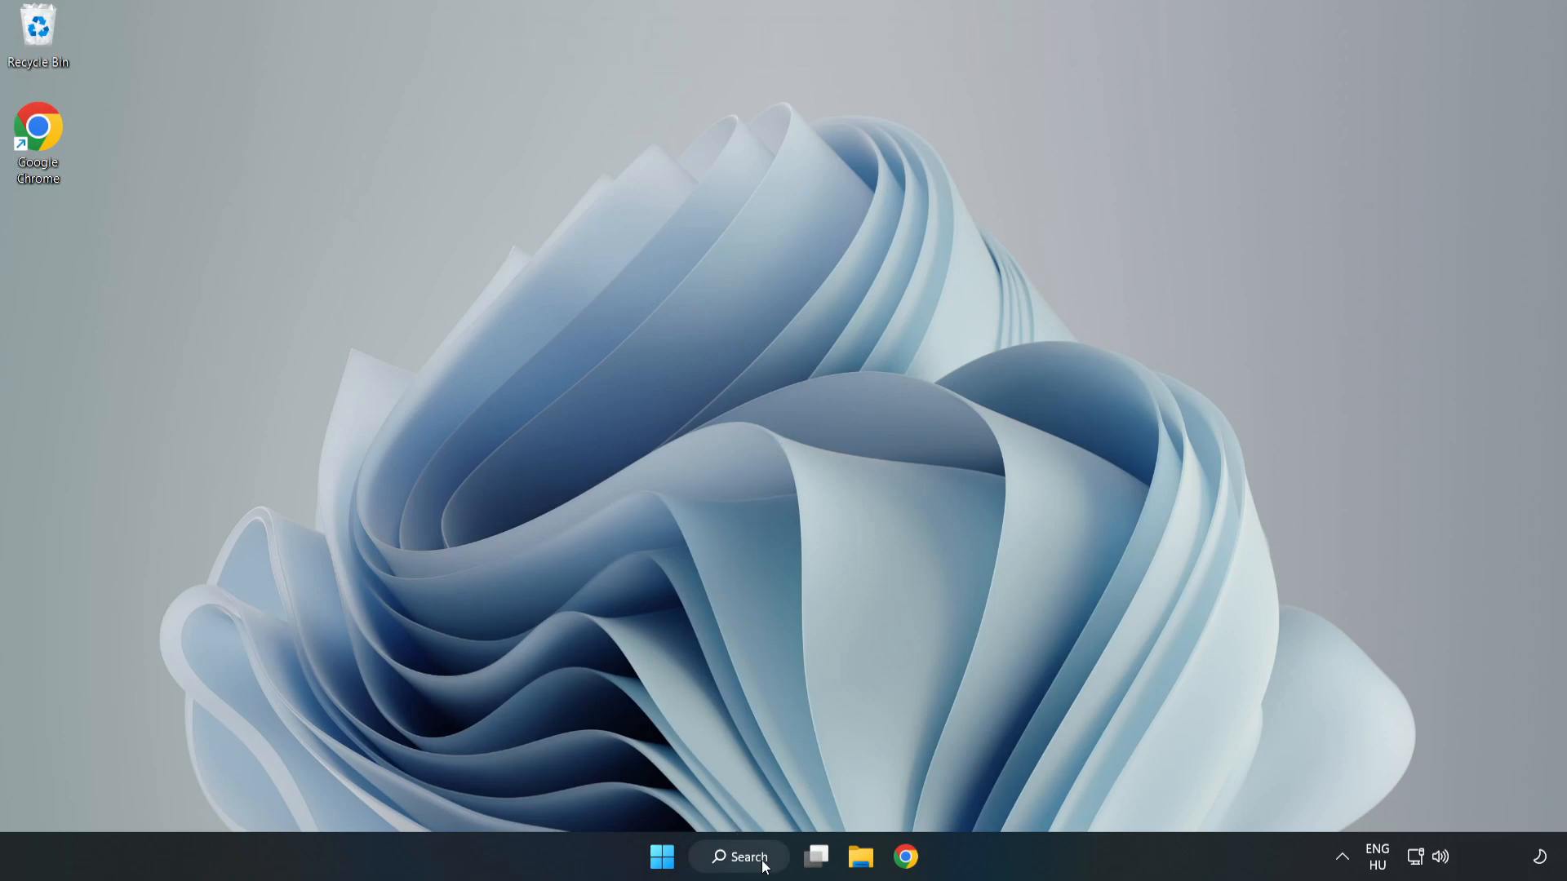
Step: Search for "device manager" and launch Device Manager from the best match
click(746, 857)
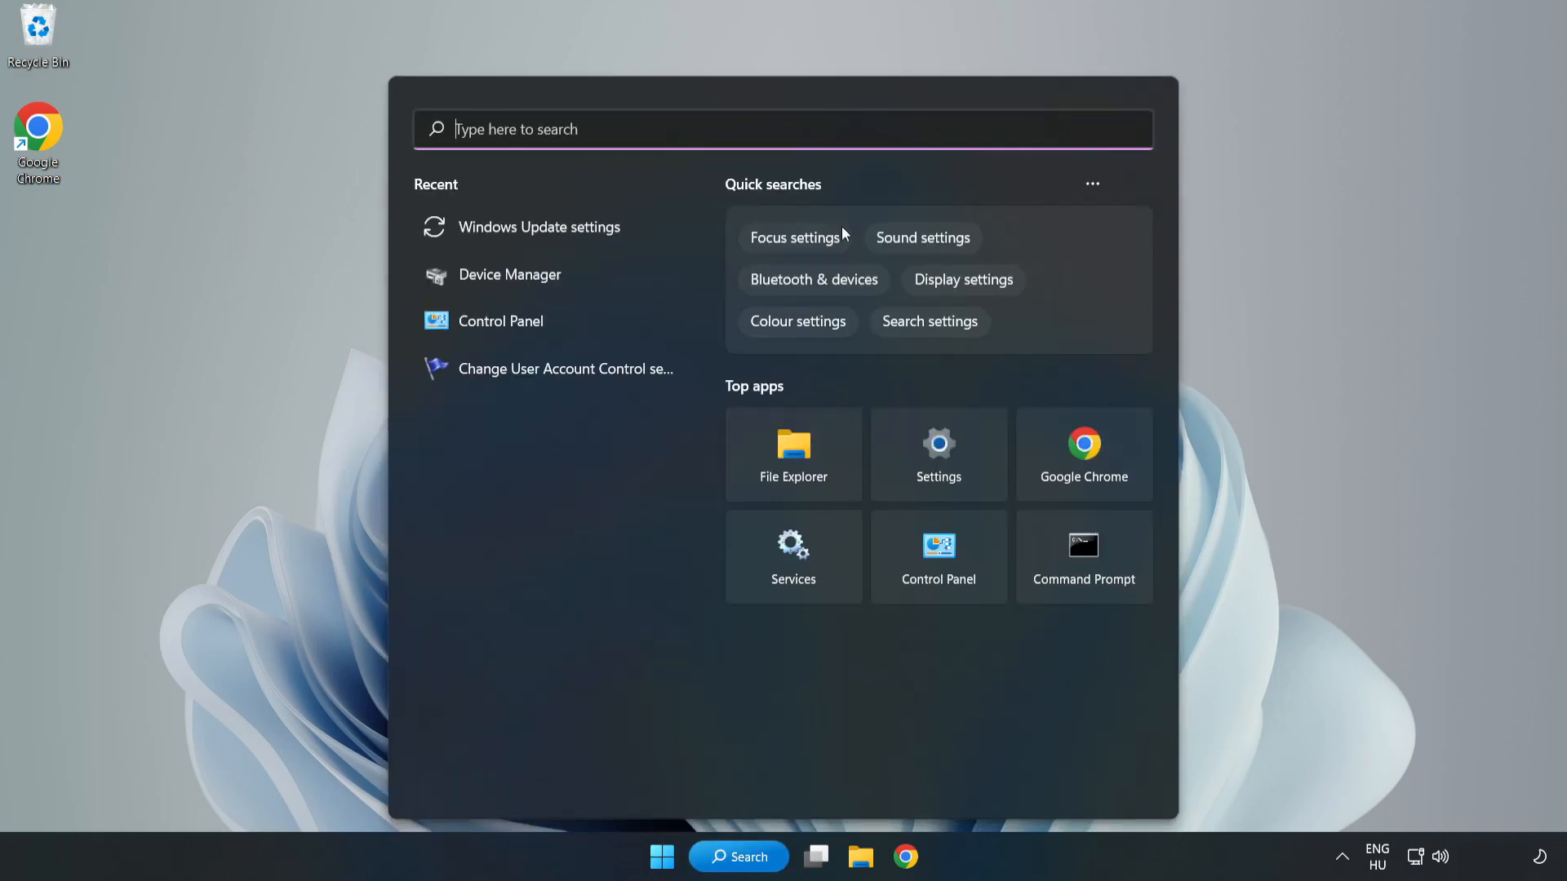
text(device m)
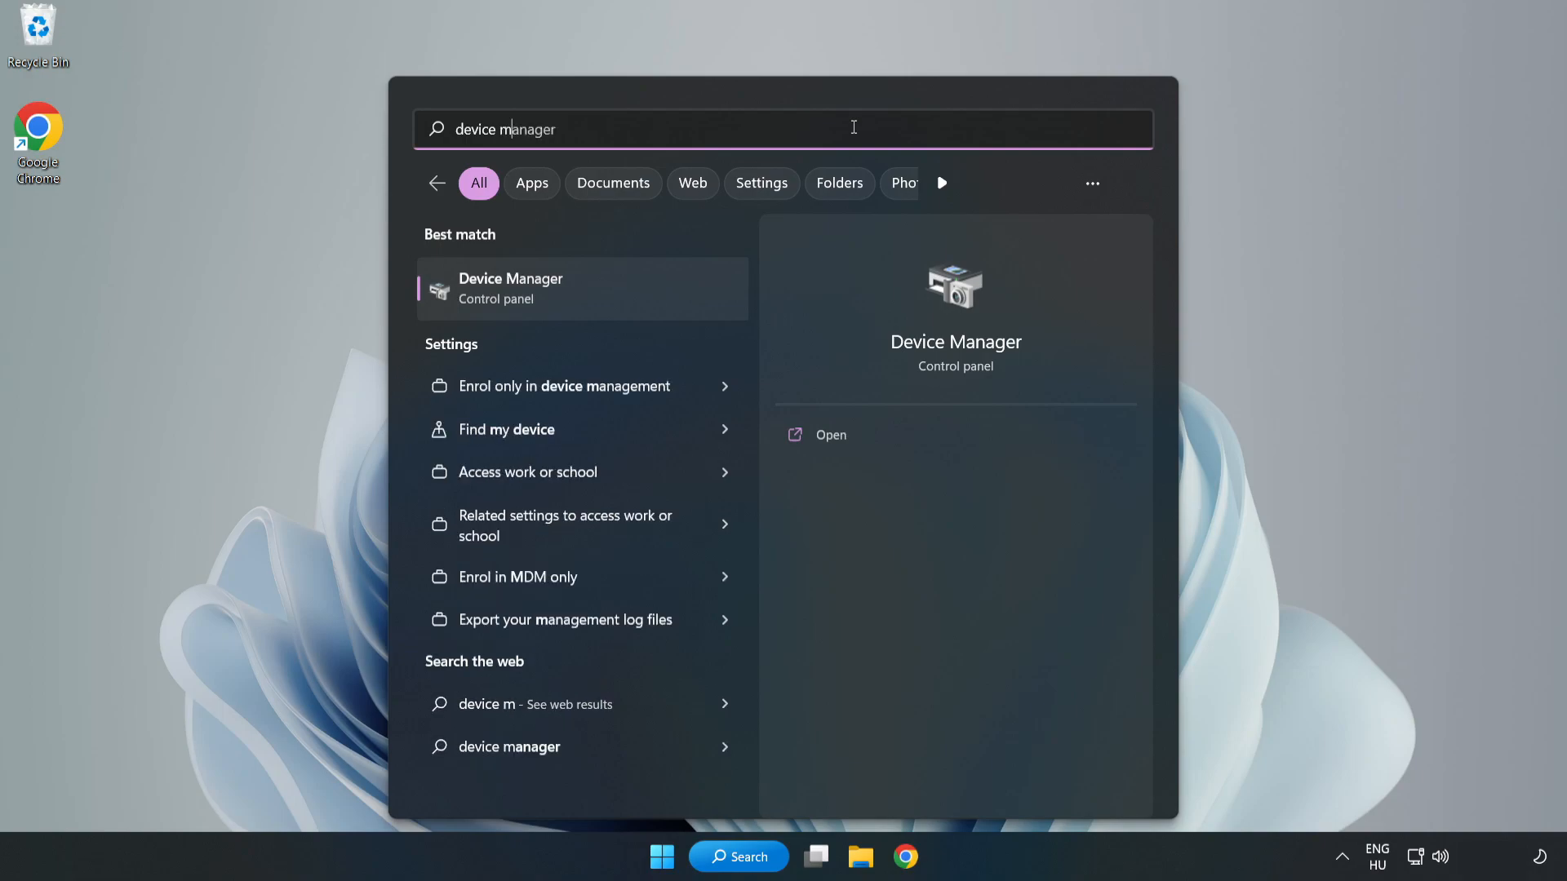
text(anager)
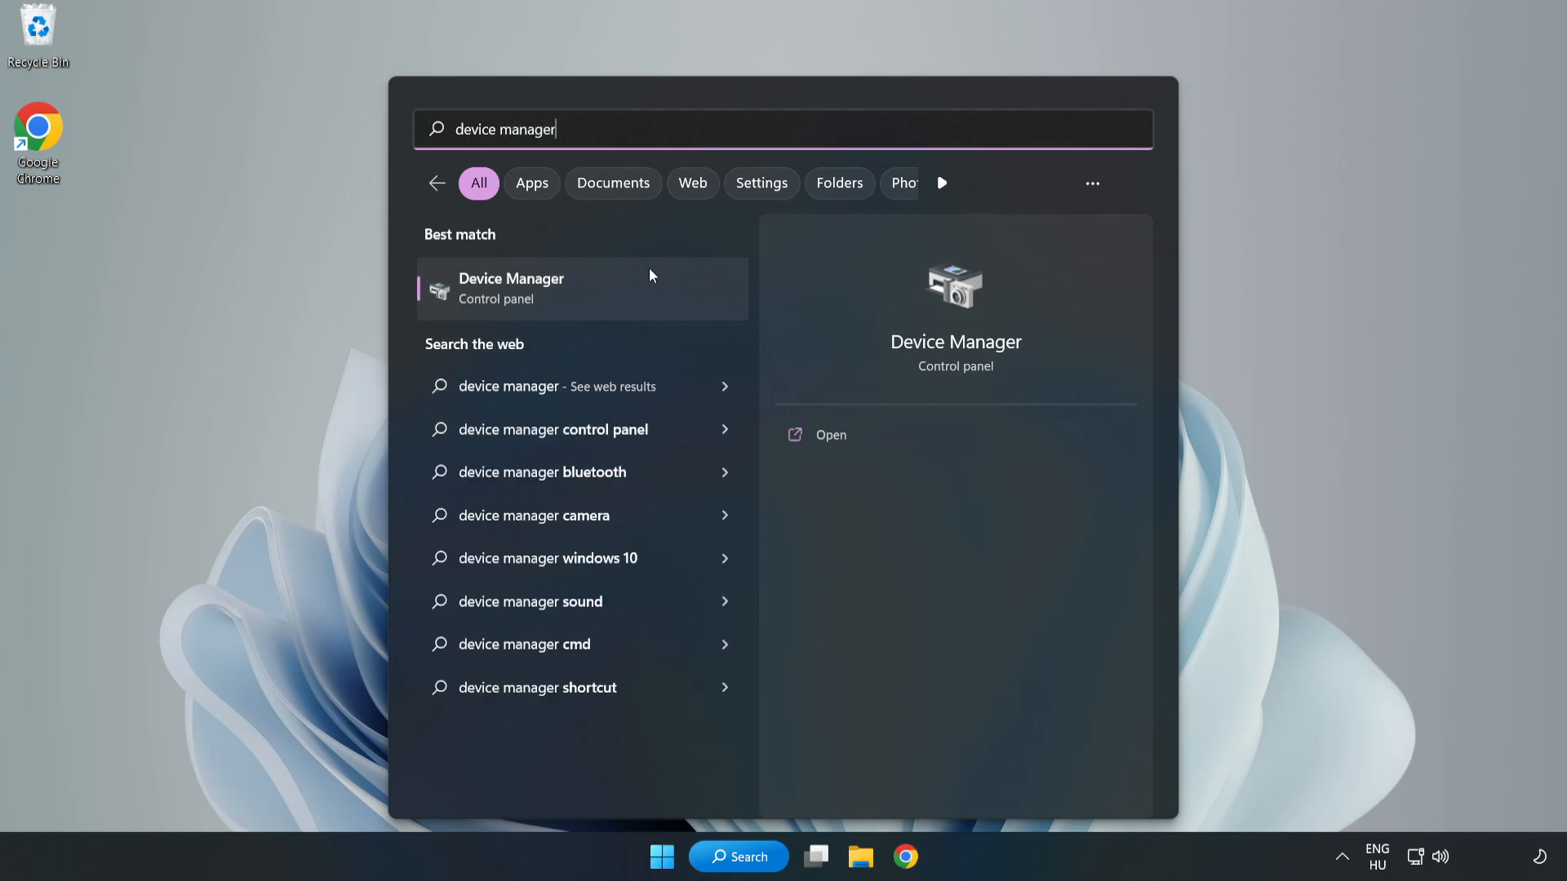
click(582, 301)
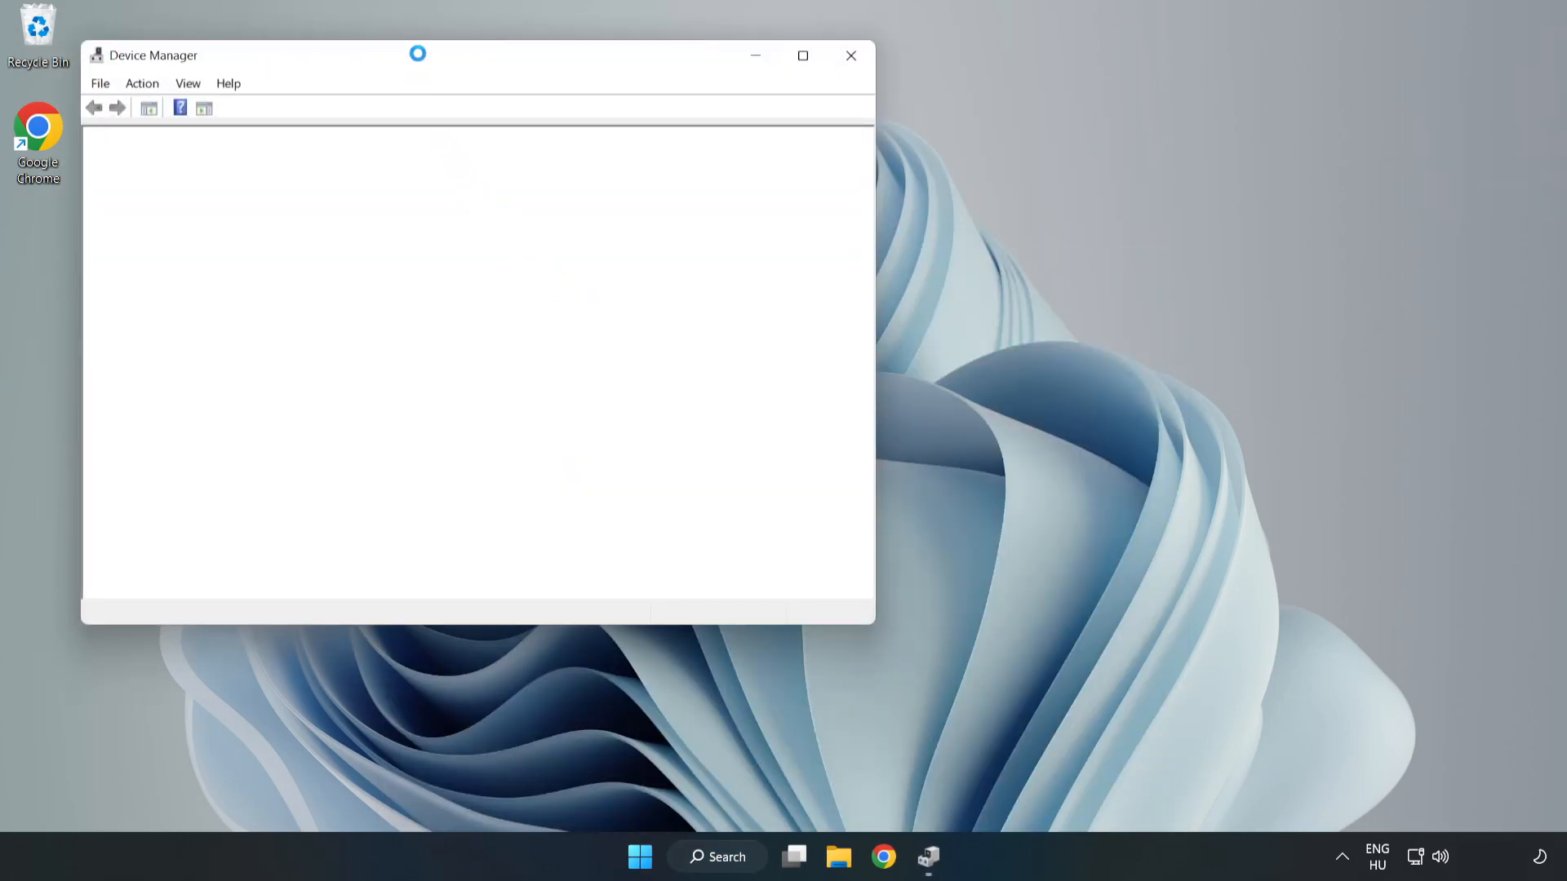
Step: Locate the VMware SVGA 3D adapter under Display adapters and bring up its actions
drag(417, 55, 702, 141)
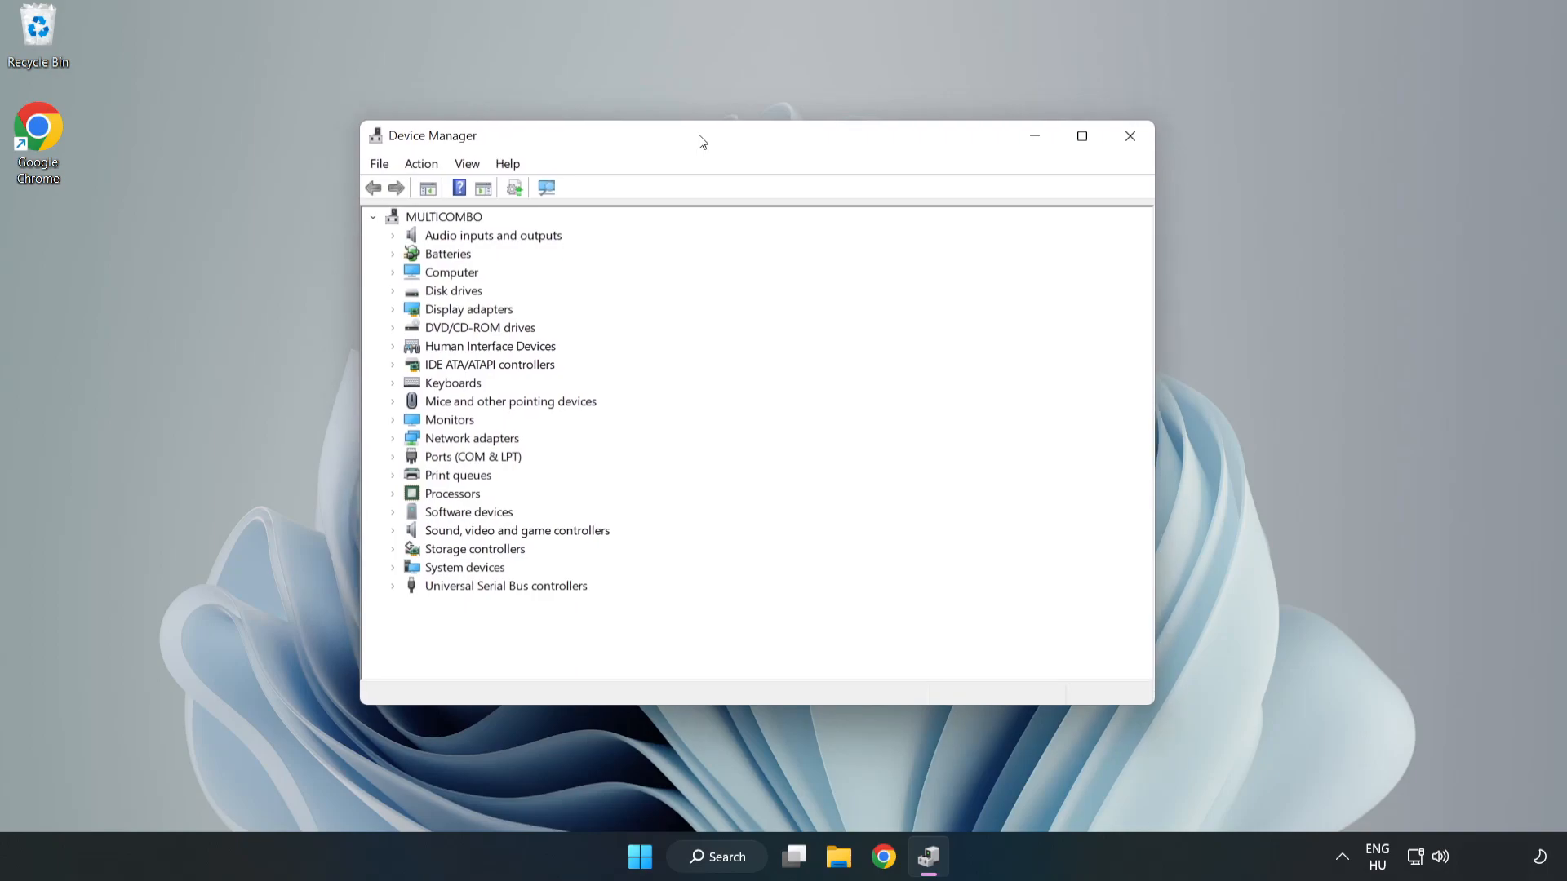
click(422, 311)
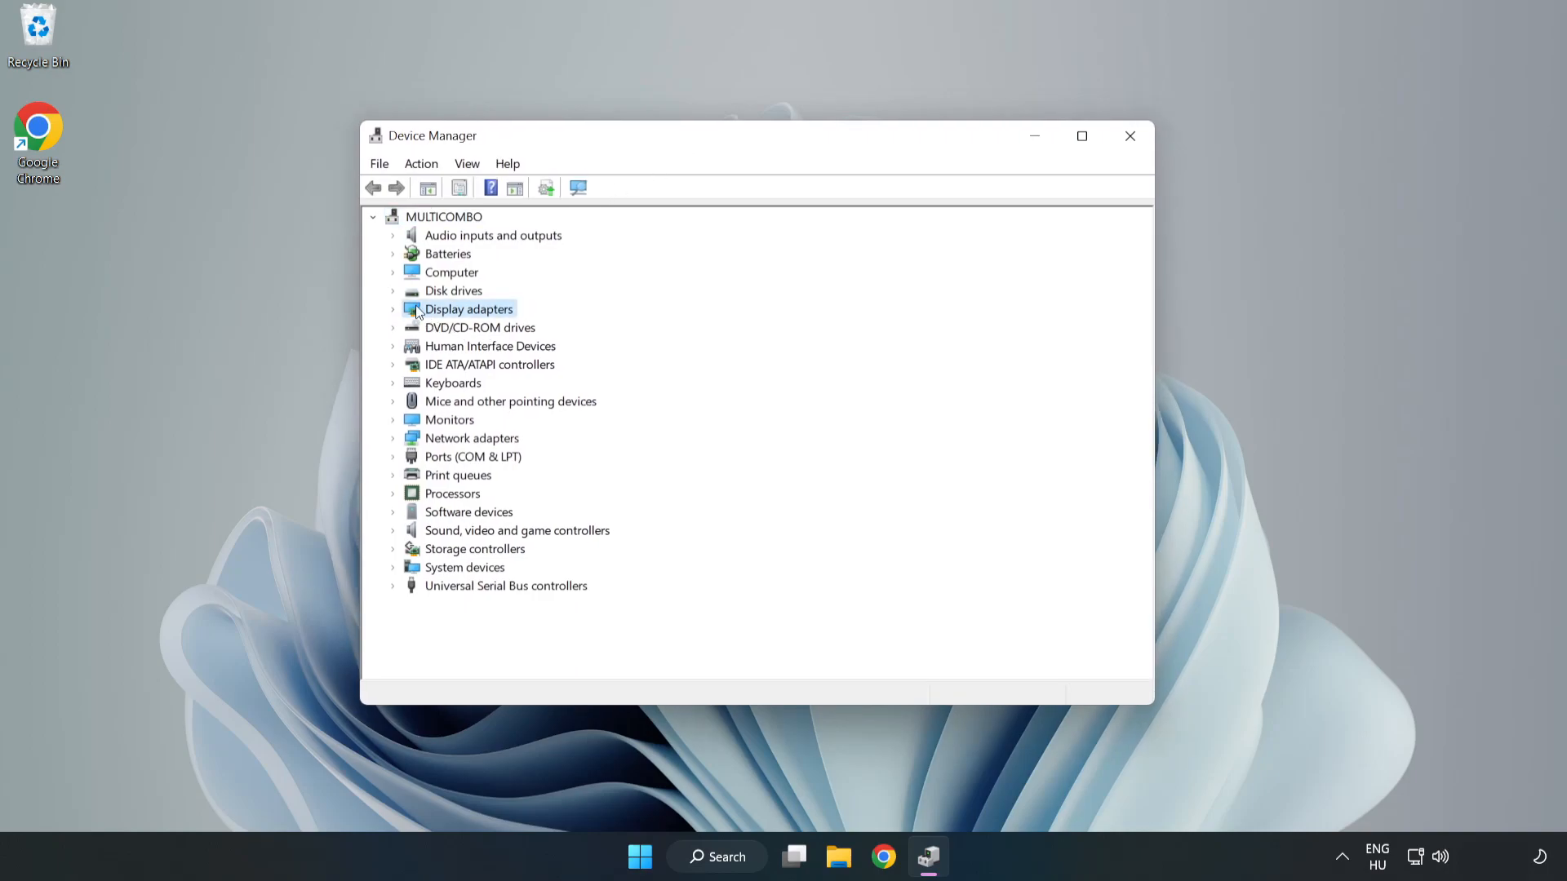
click(395, 311)
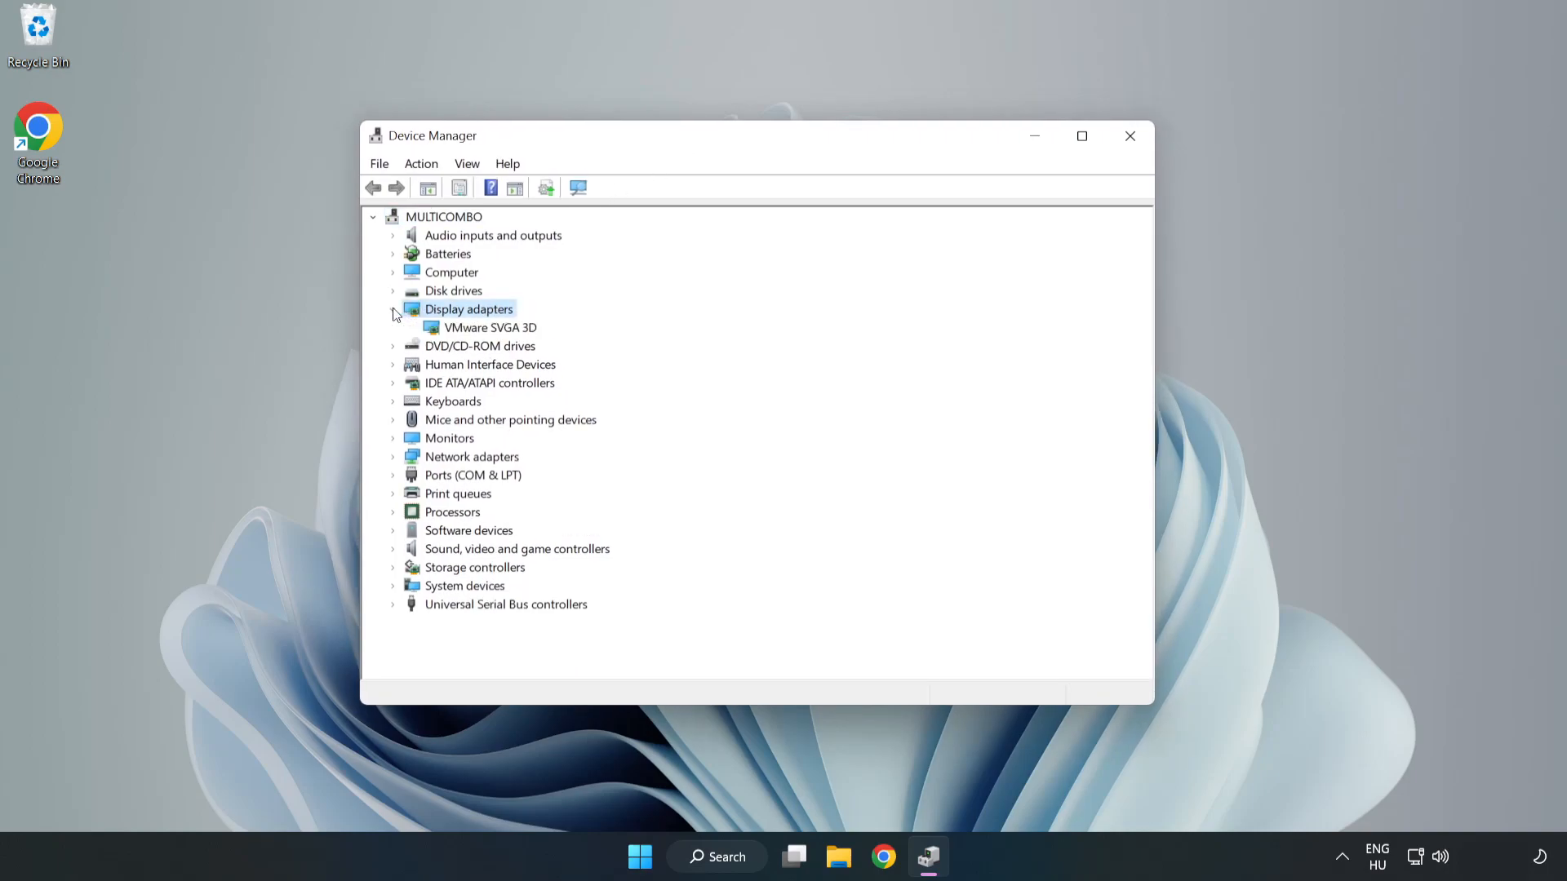
click(438, 332)
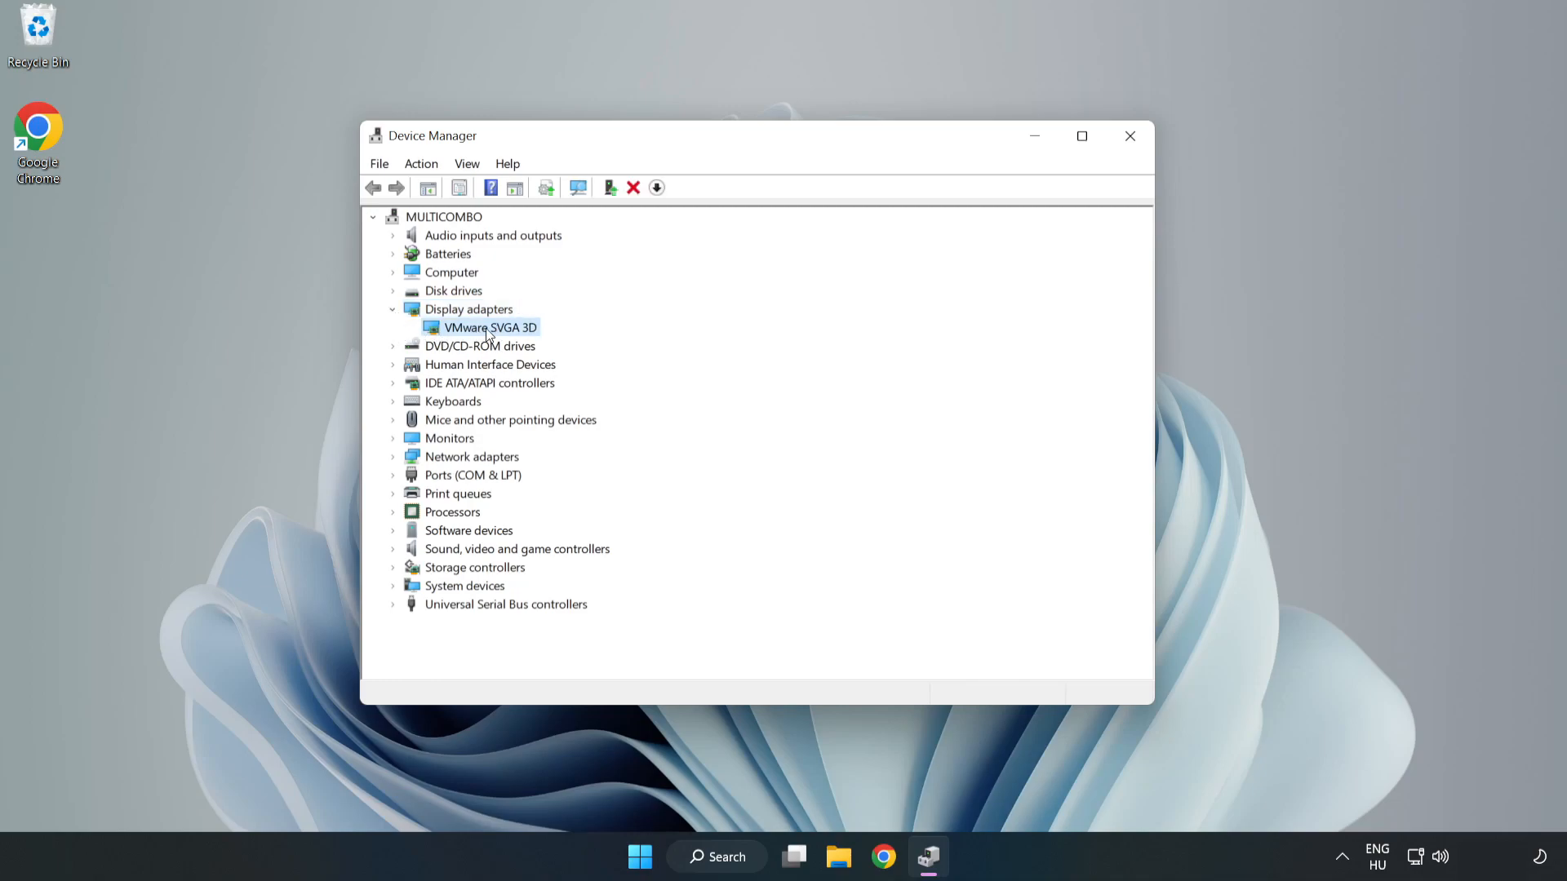
right_click(485, 331)
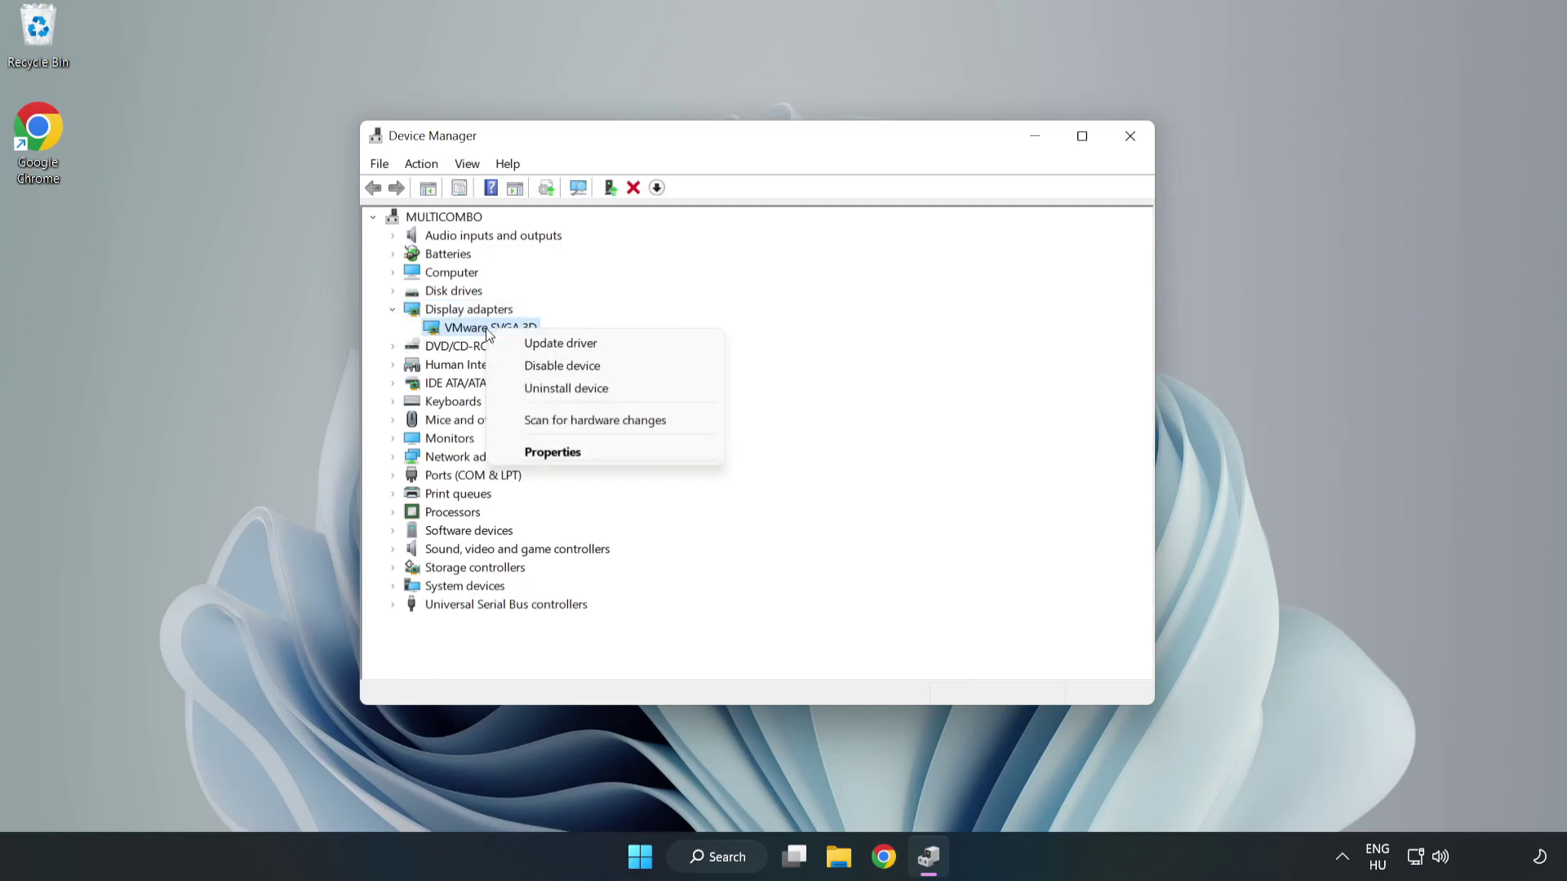
Step: Run an automatic driver search for the adapter, dismiss the best-driver result and close Device Manager
click(606, 348)
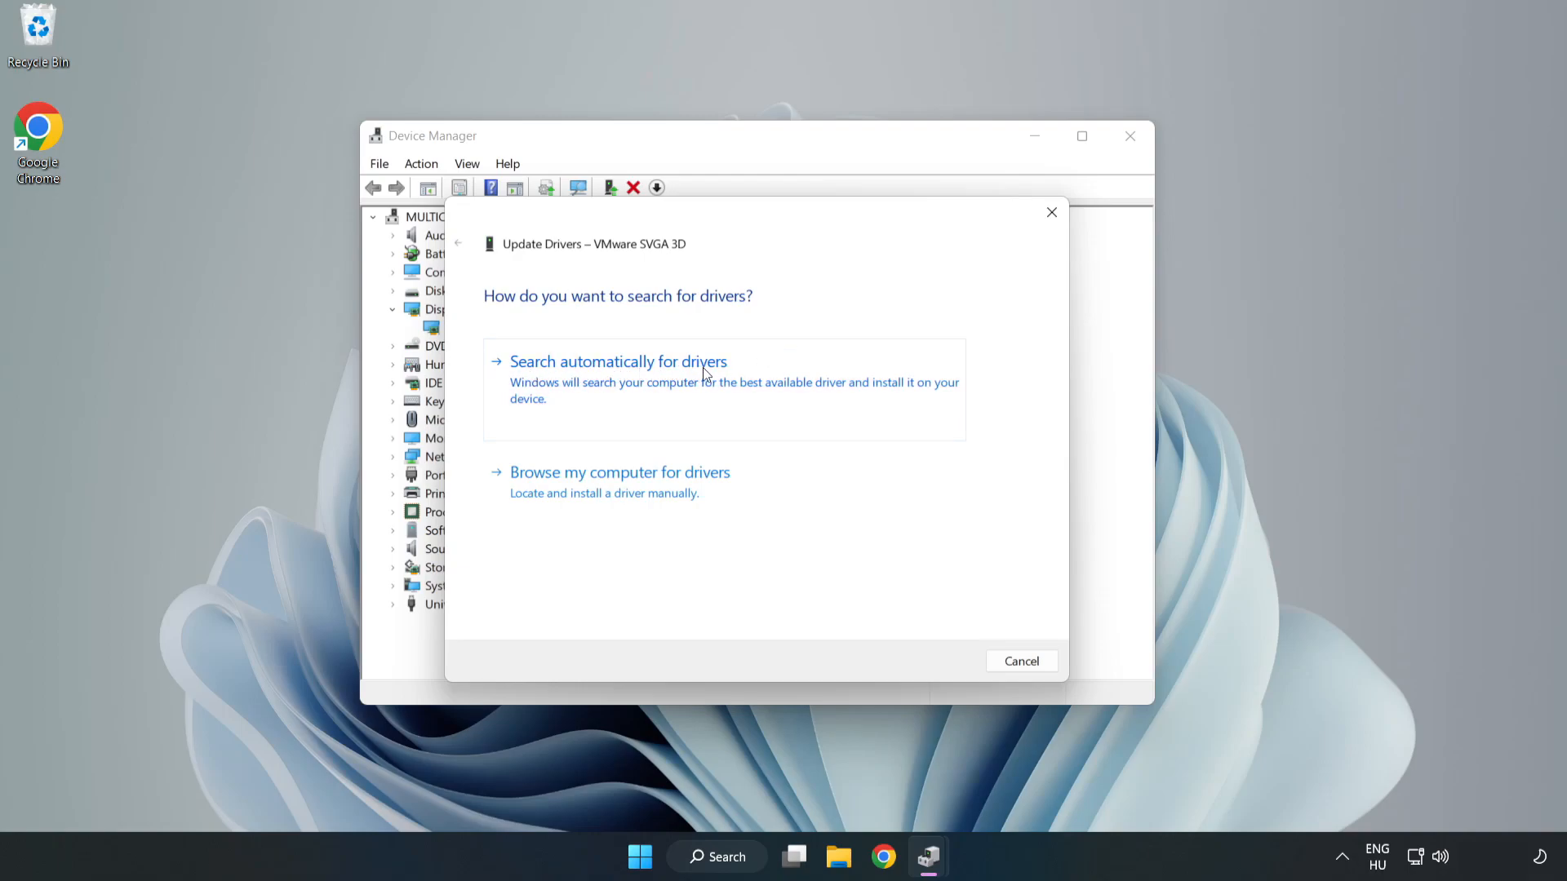
click(623, 382)
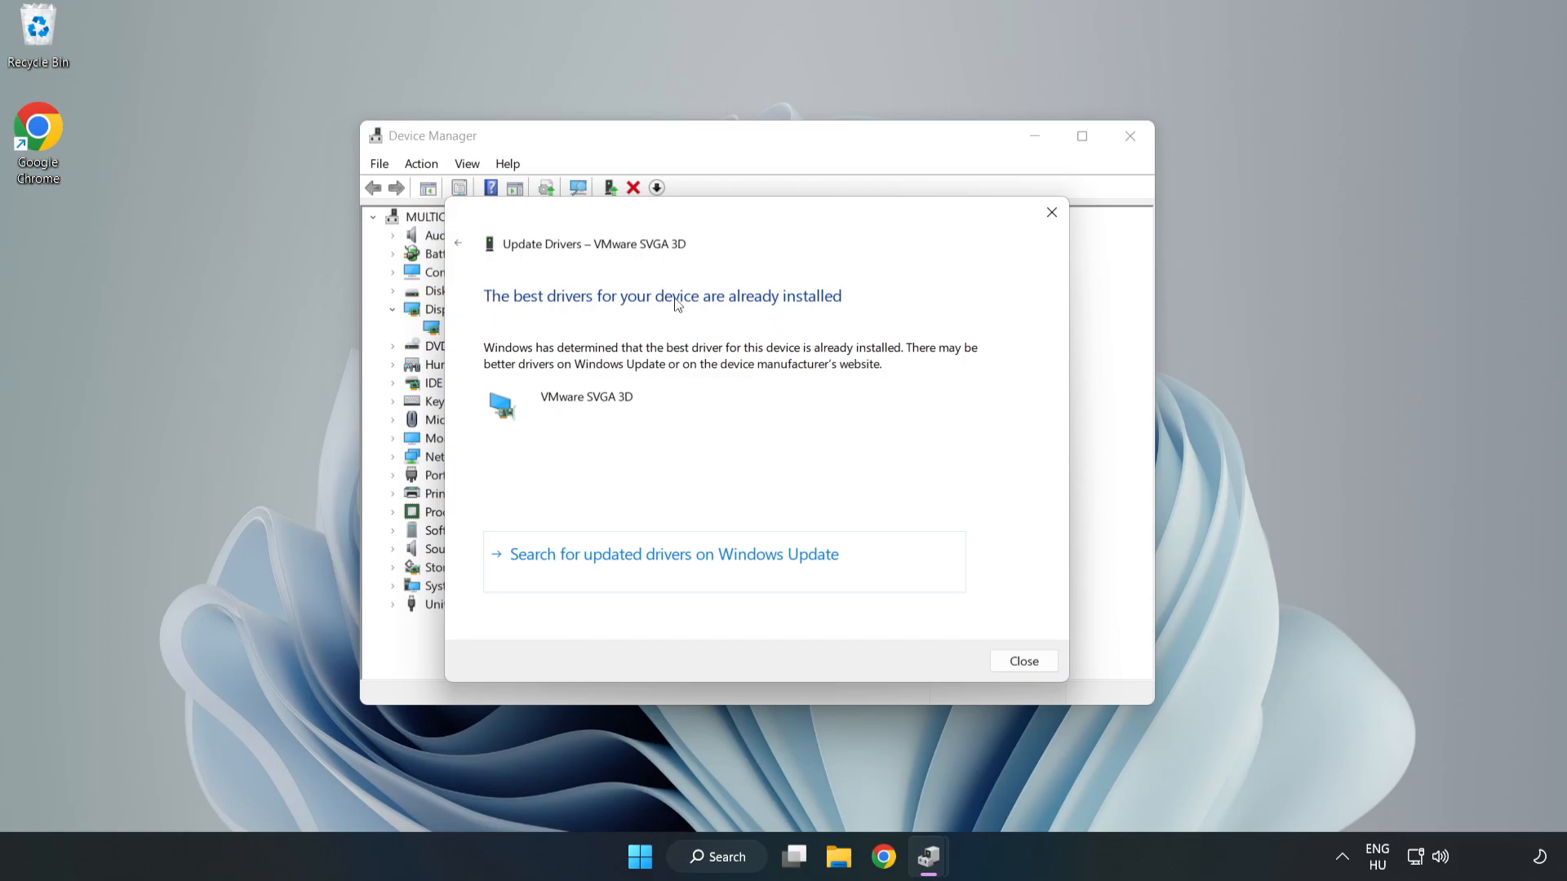
click(1024, 663)
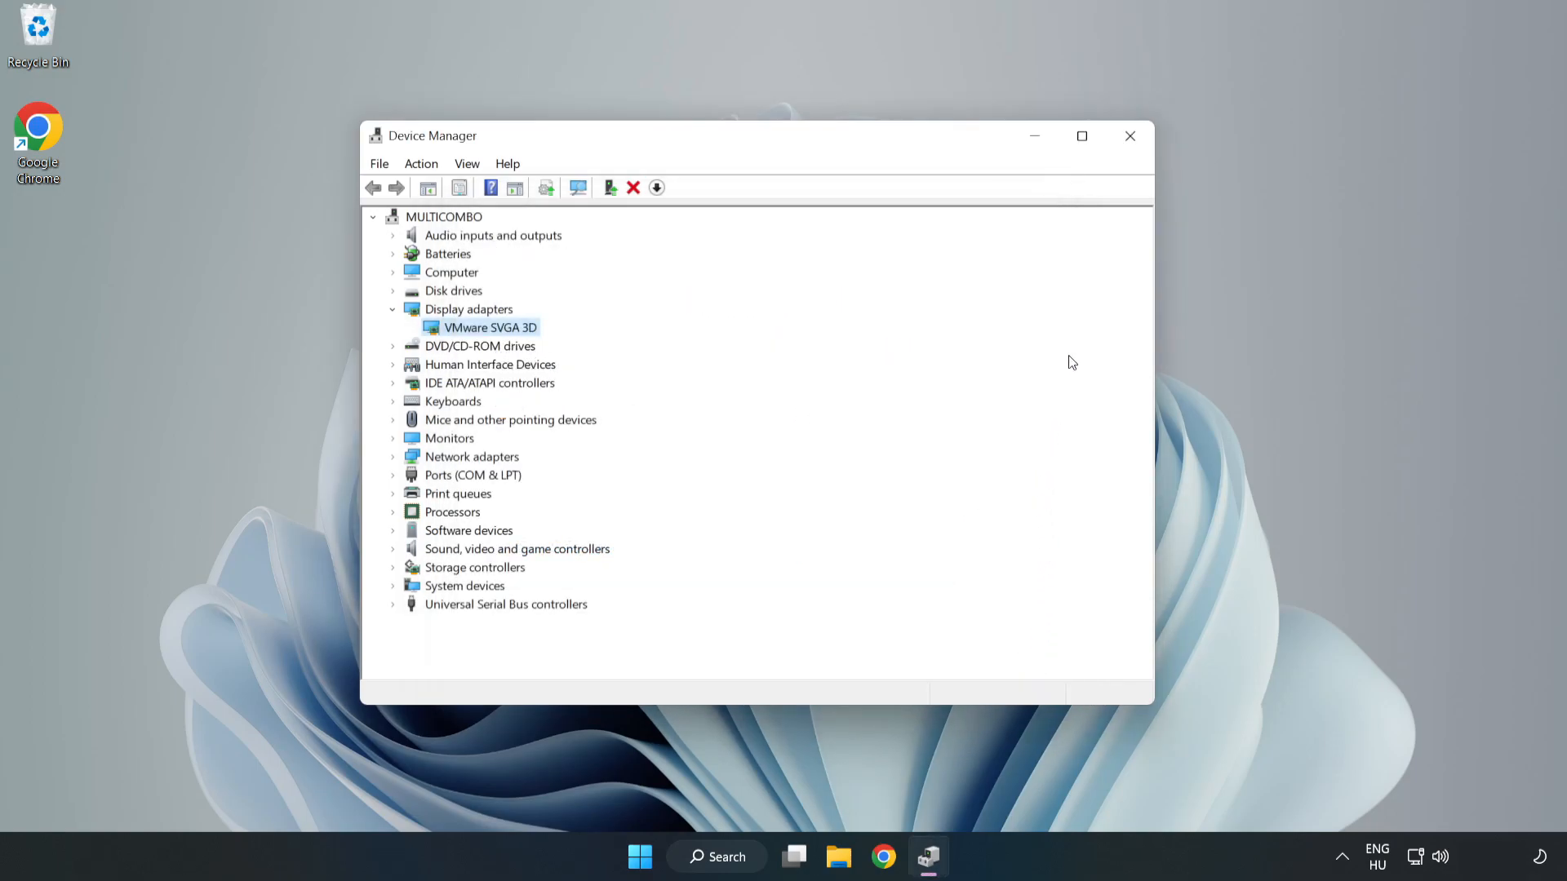
click(1131, 137)
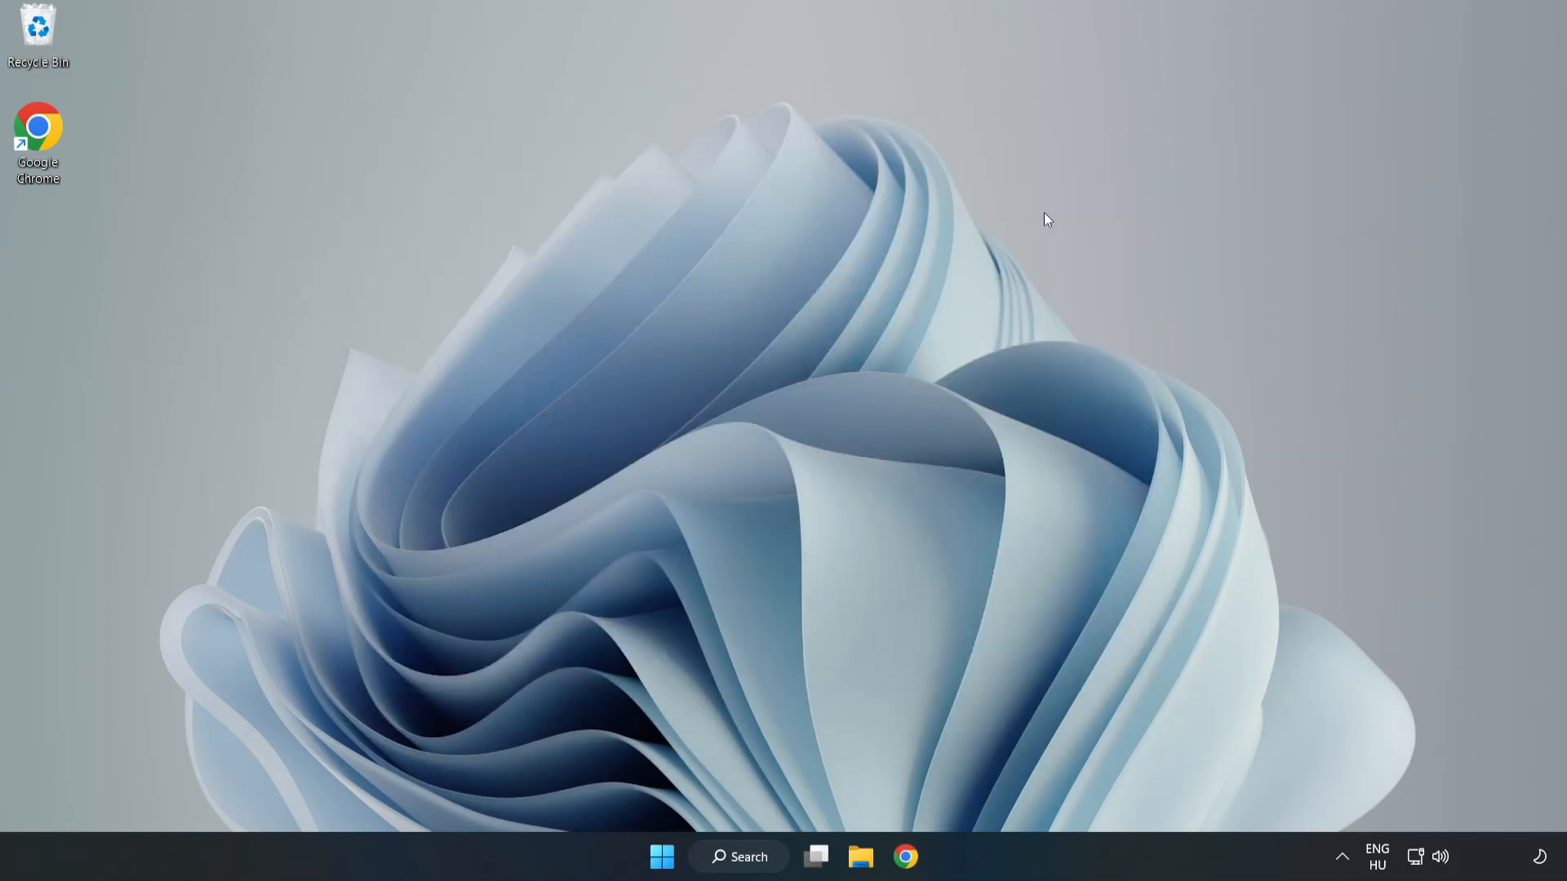
Step: Search for "updates", go to Windows Update maximised and check for new updates
click(741, 857)
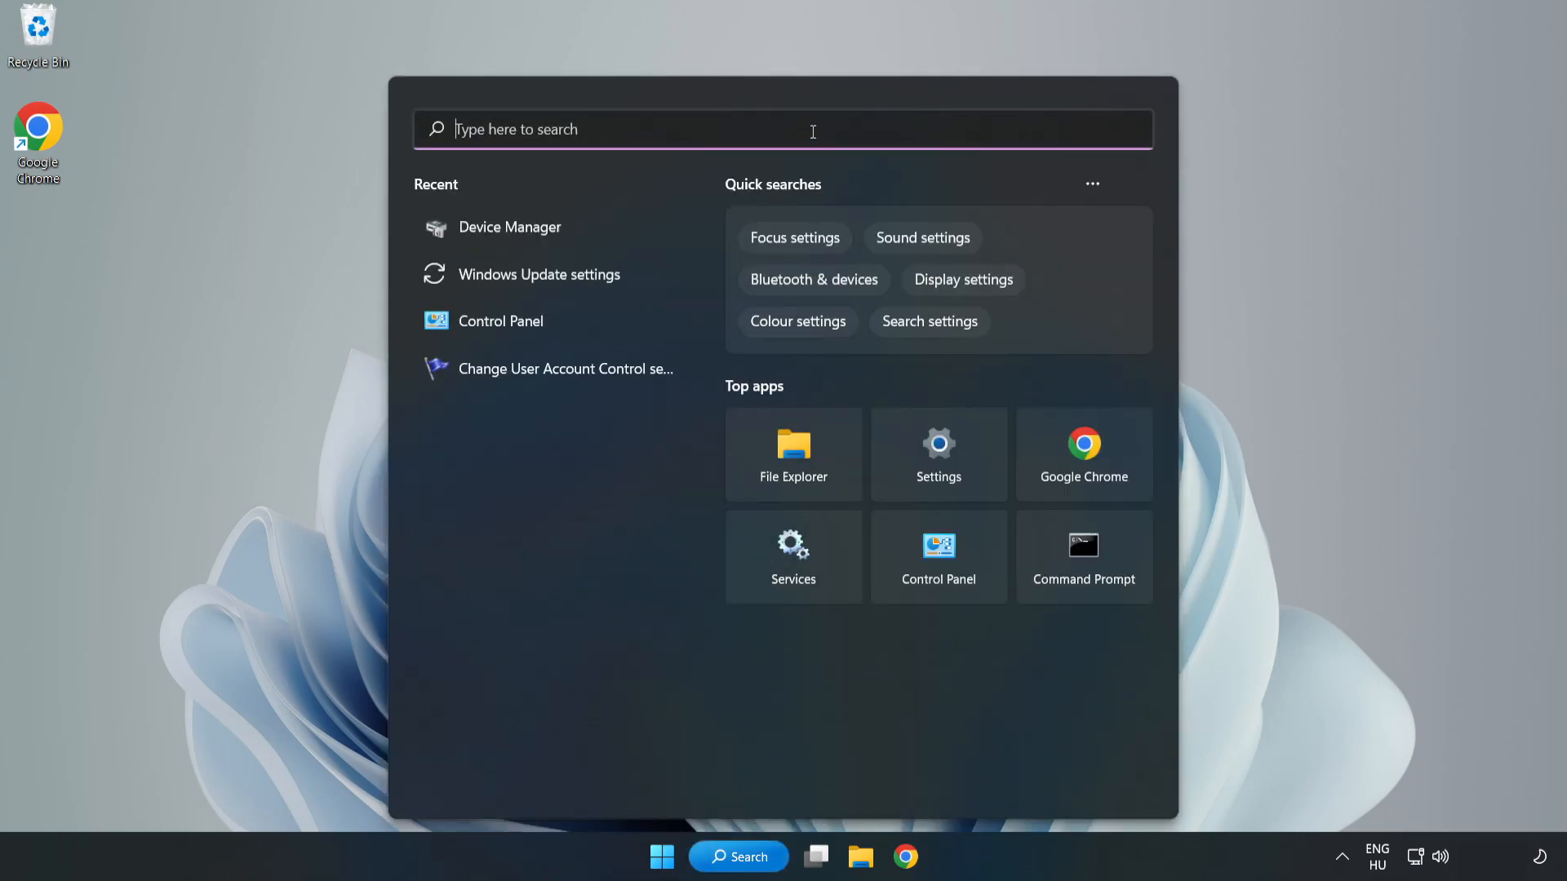
text(updates)
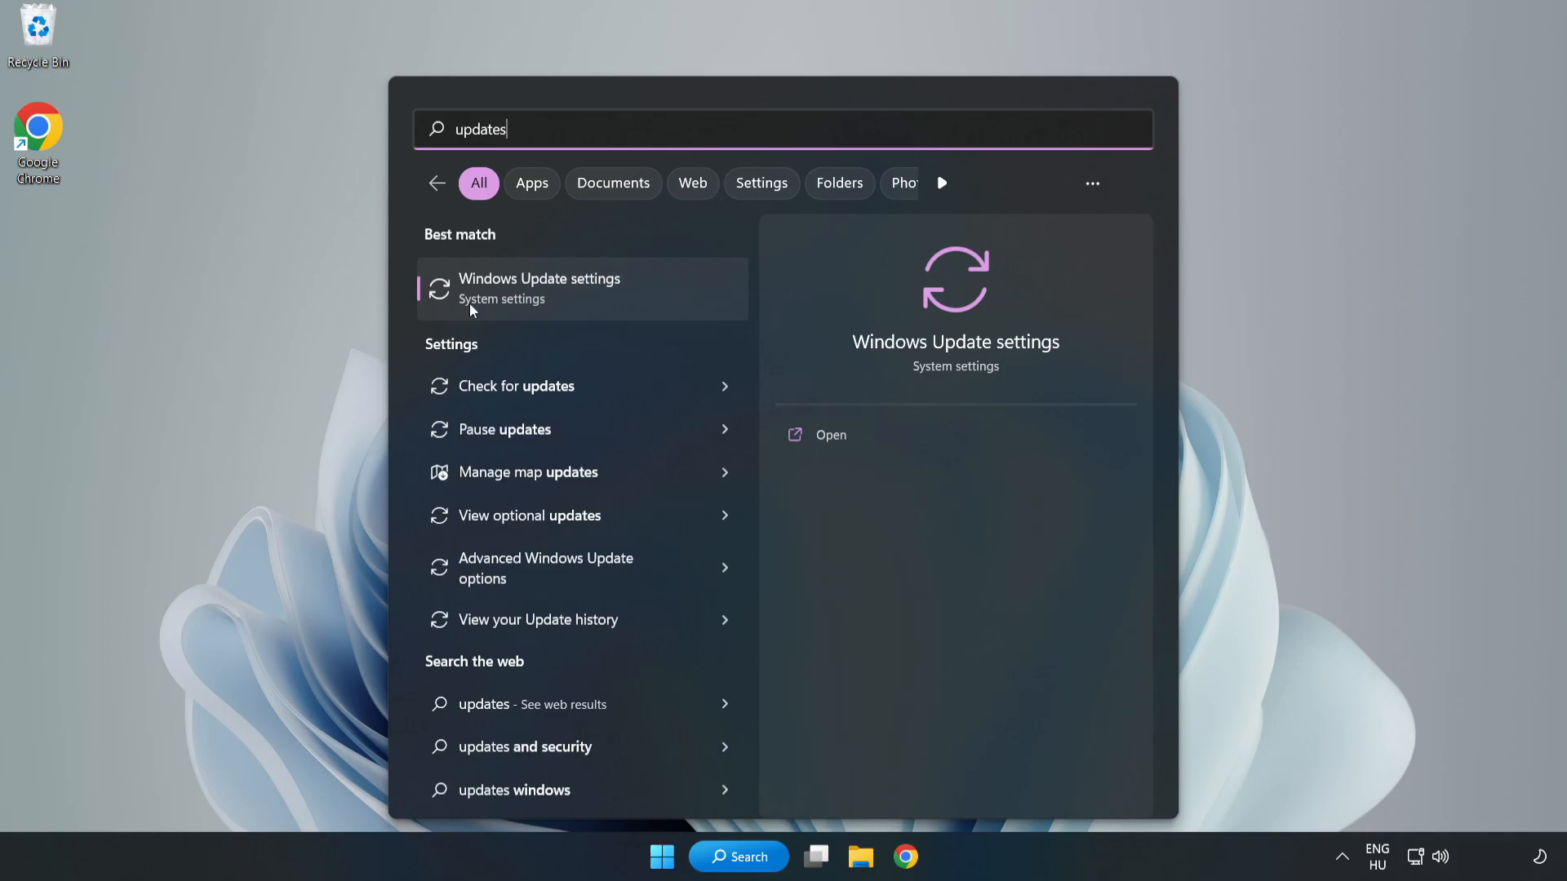
click(557, 295)
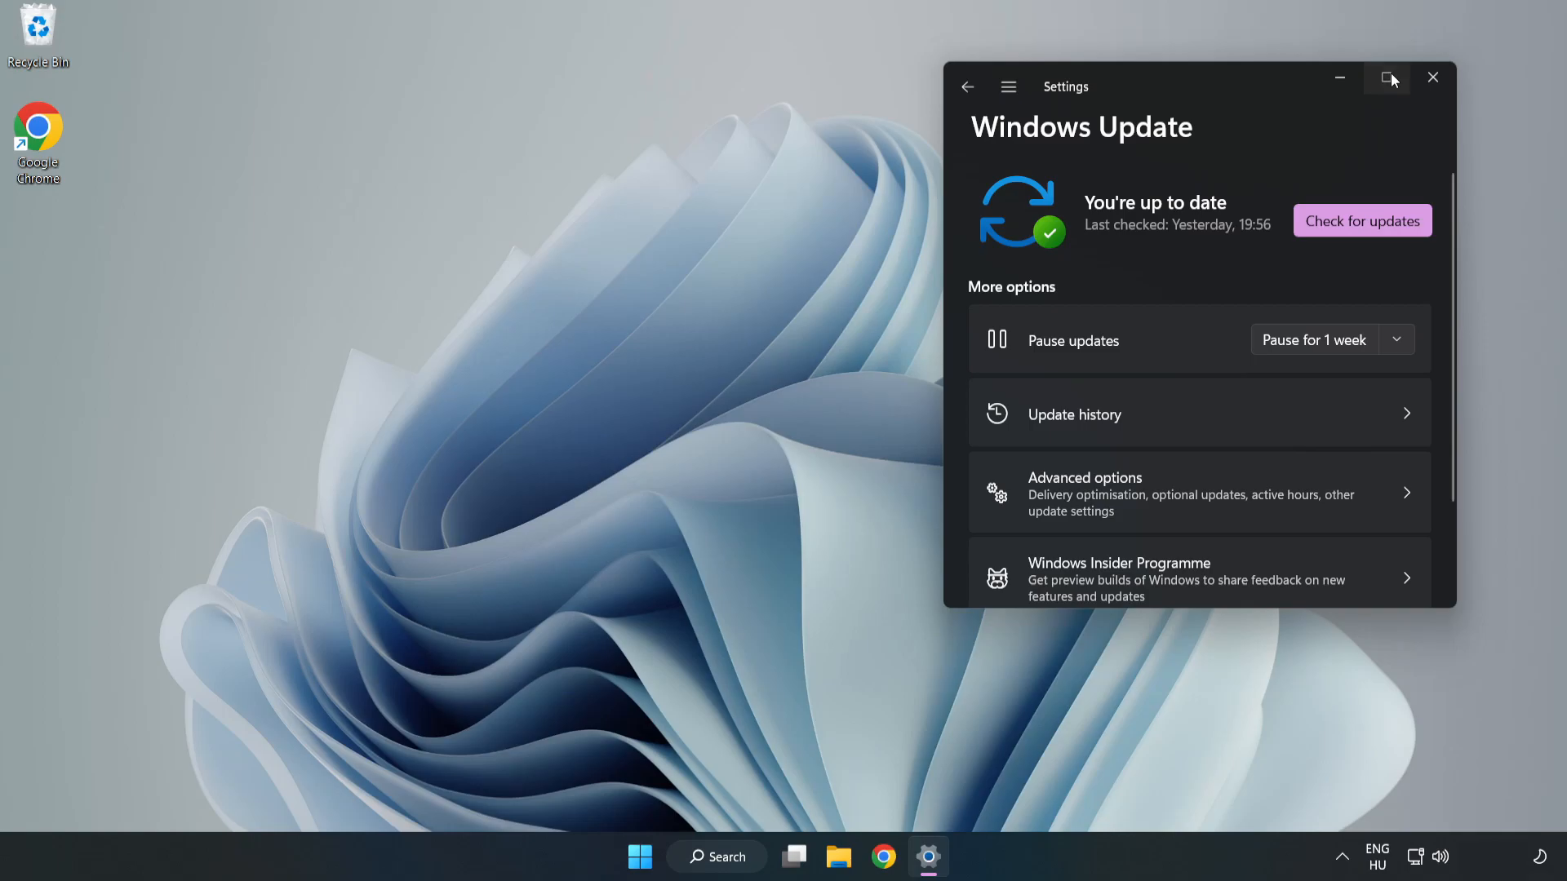
click(1389, 75)
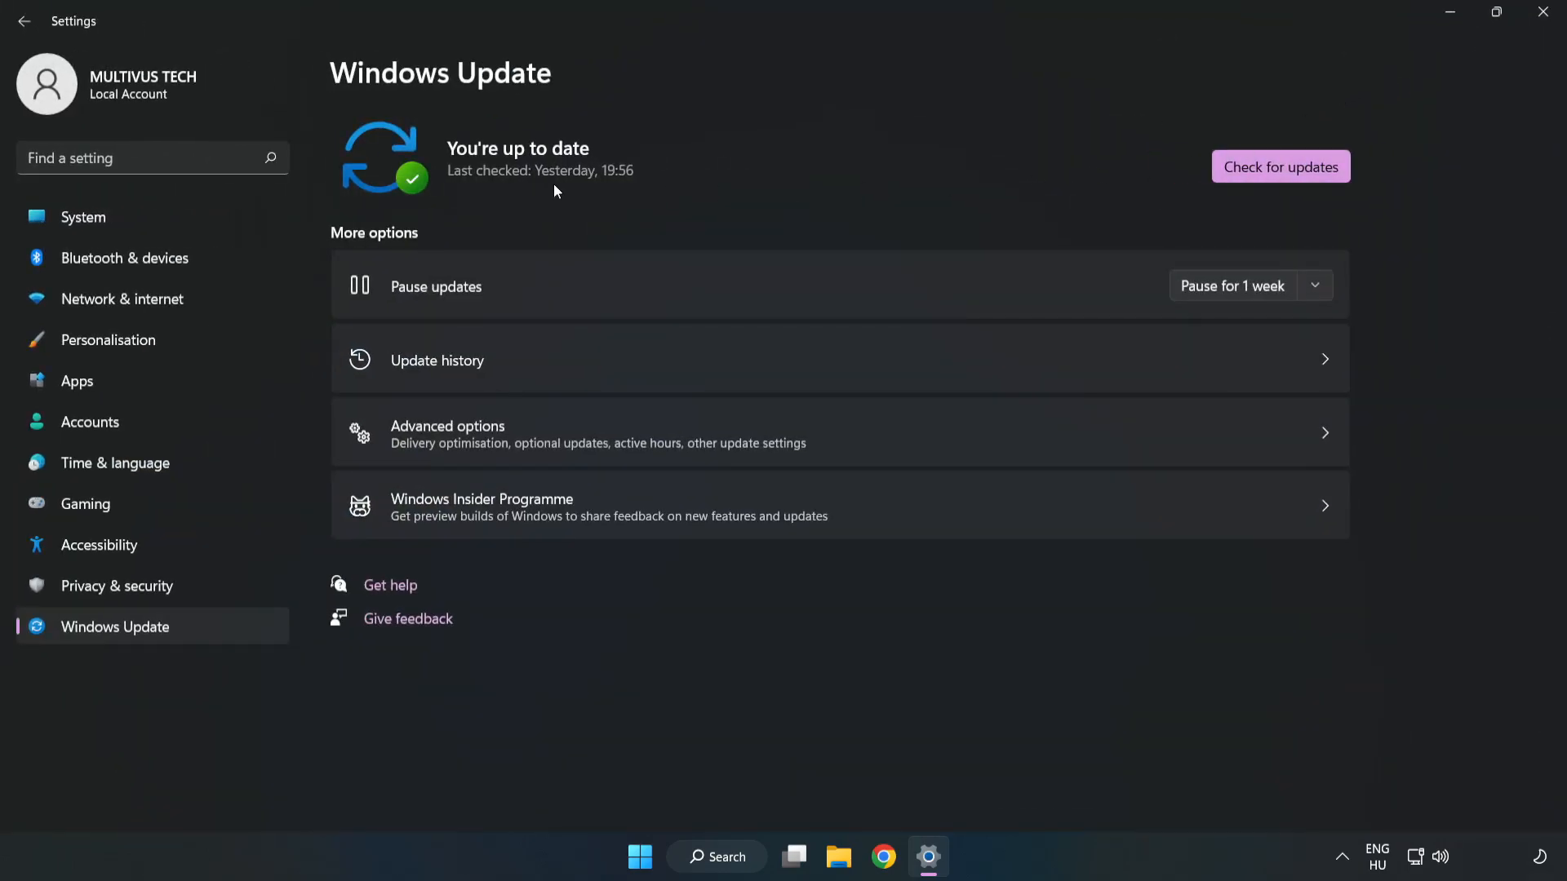
click(1286, 170)
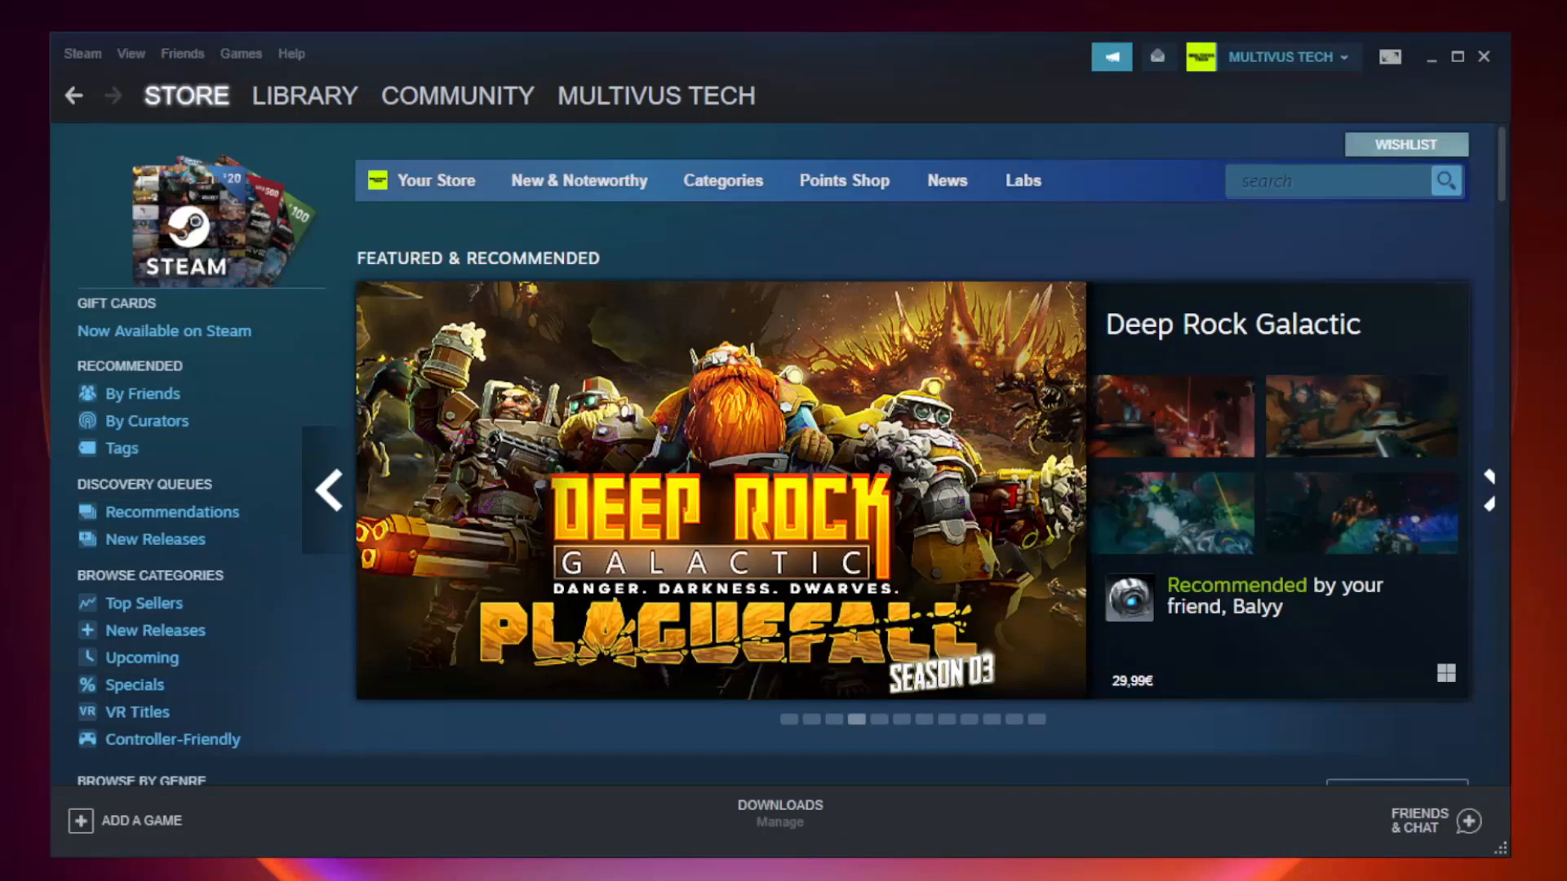
Step: From the Library, verify integrity of the not-working game's files via Properties > Local Files
click(315, 105)
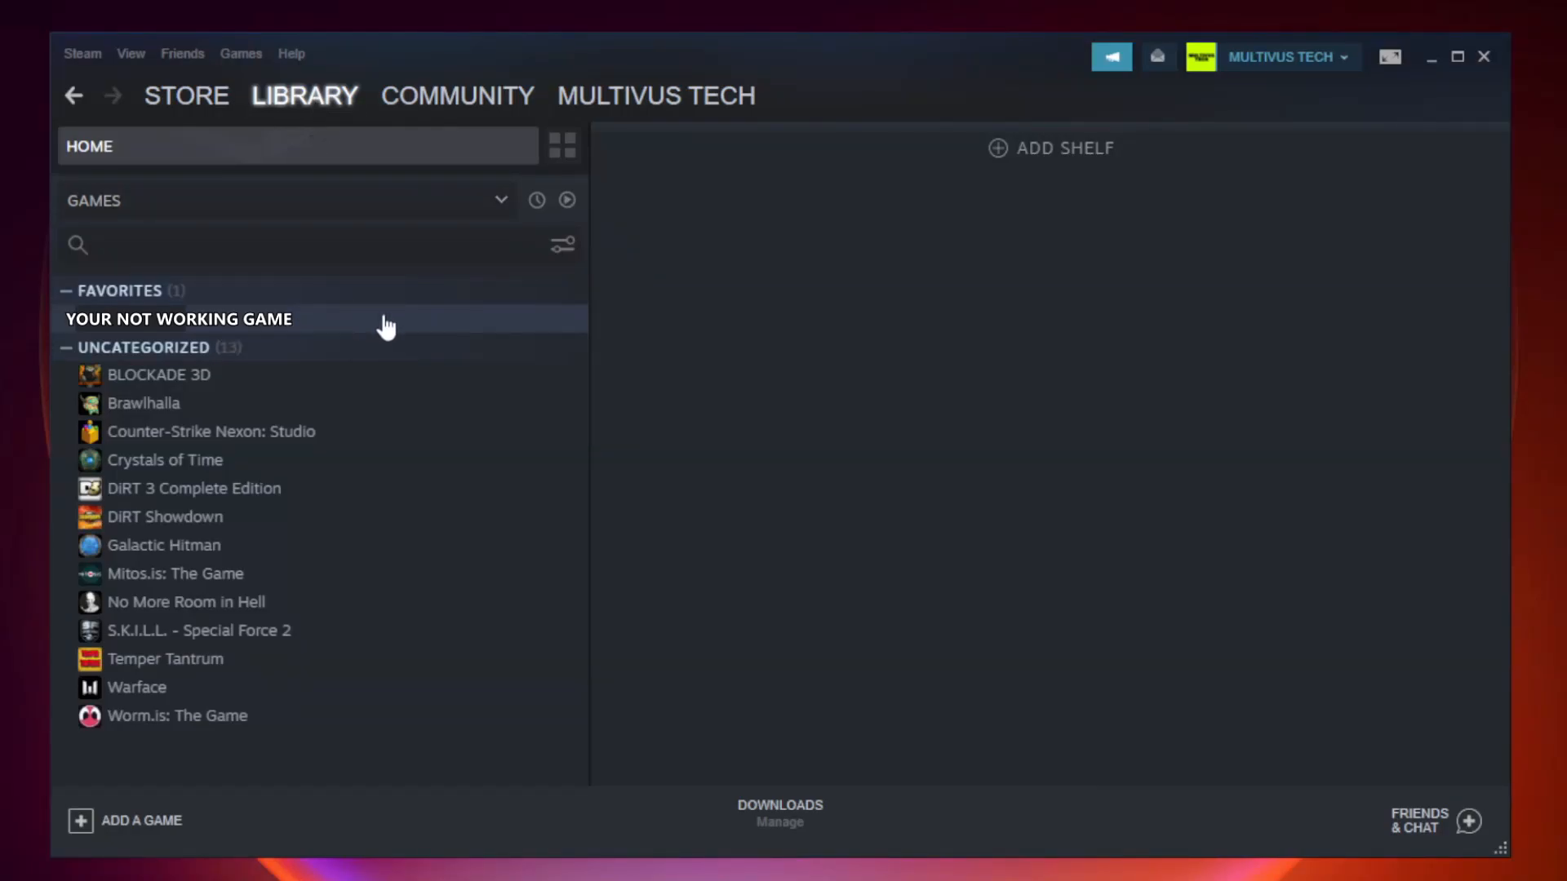
right_click(340, 328)
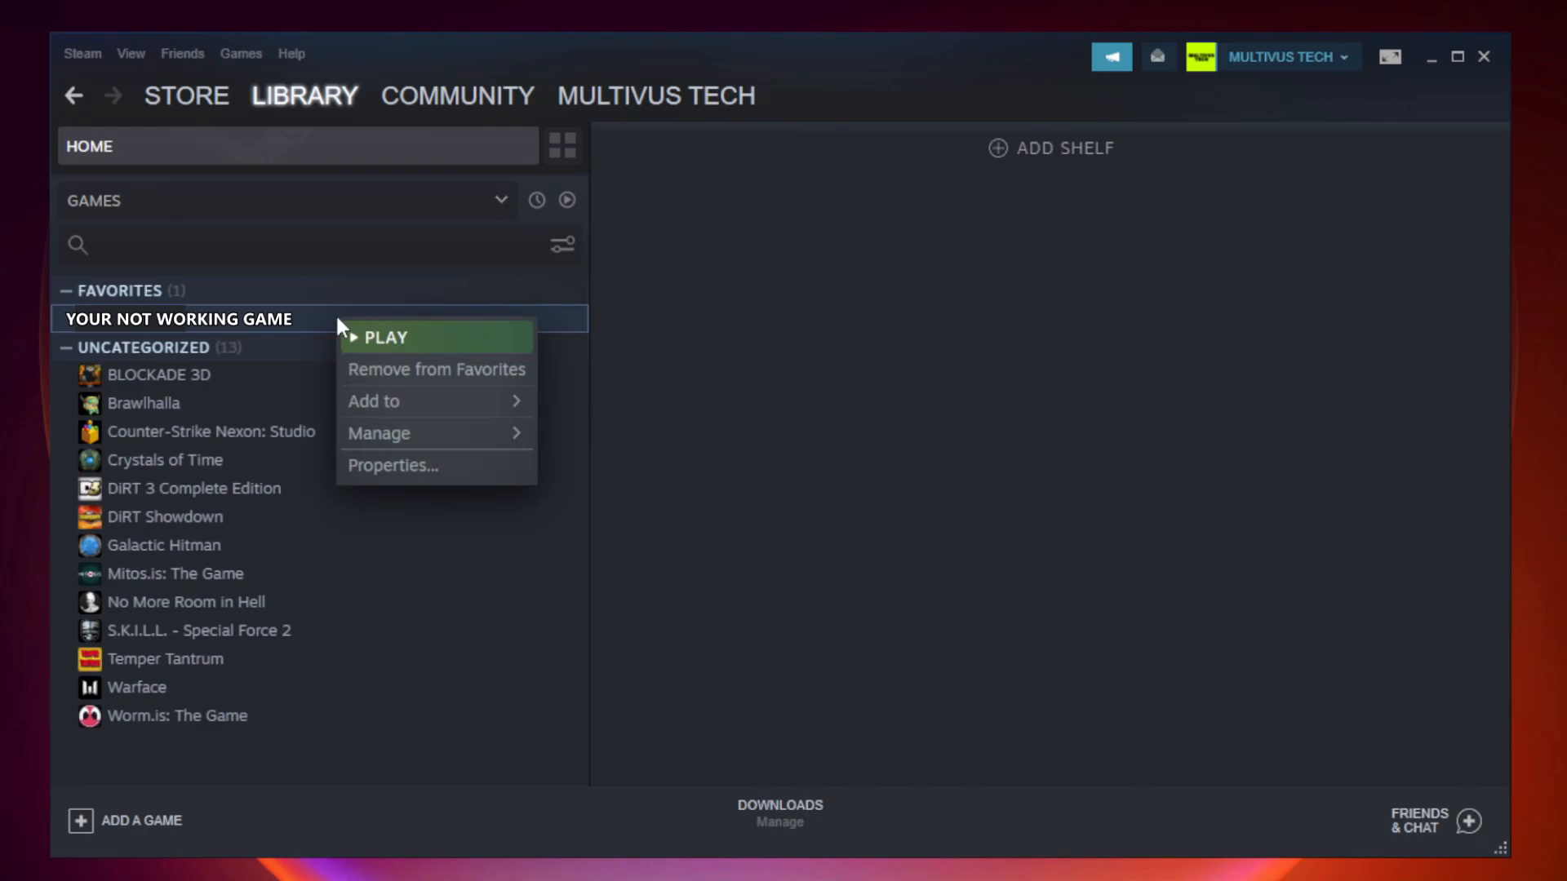
click(429, 465)
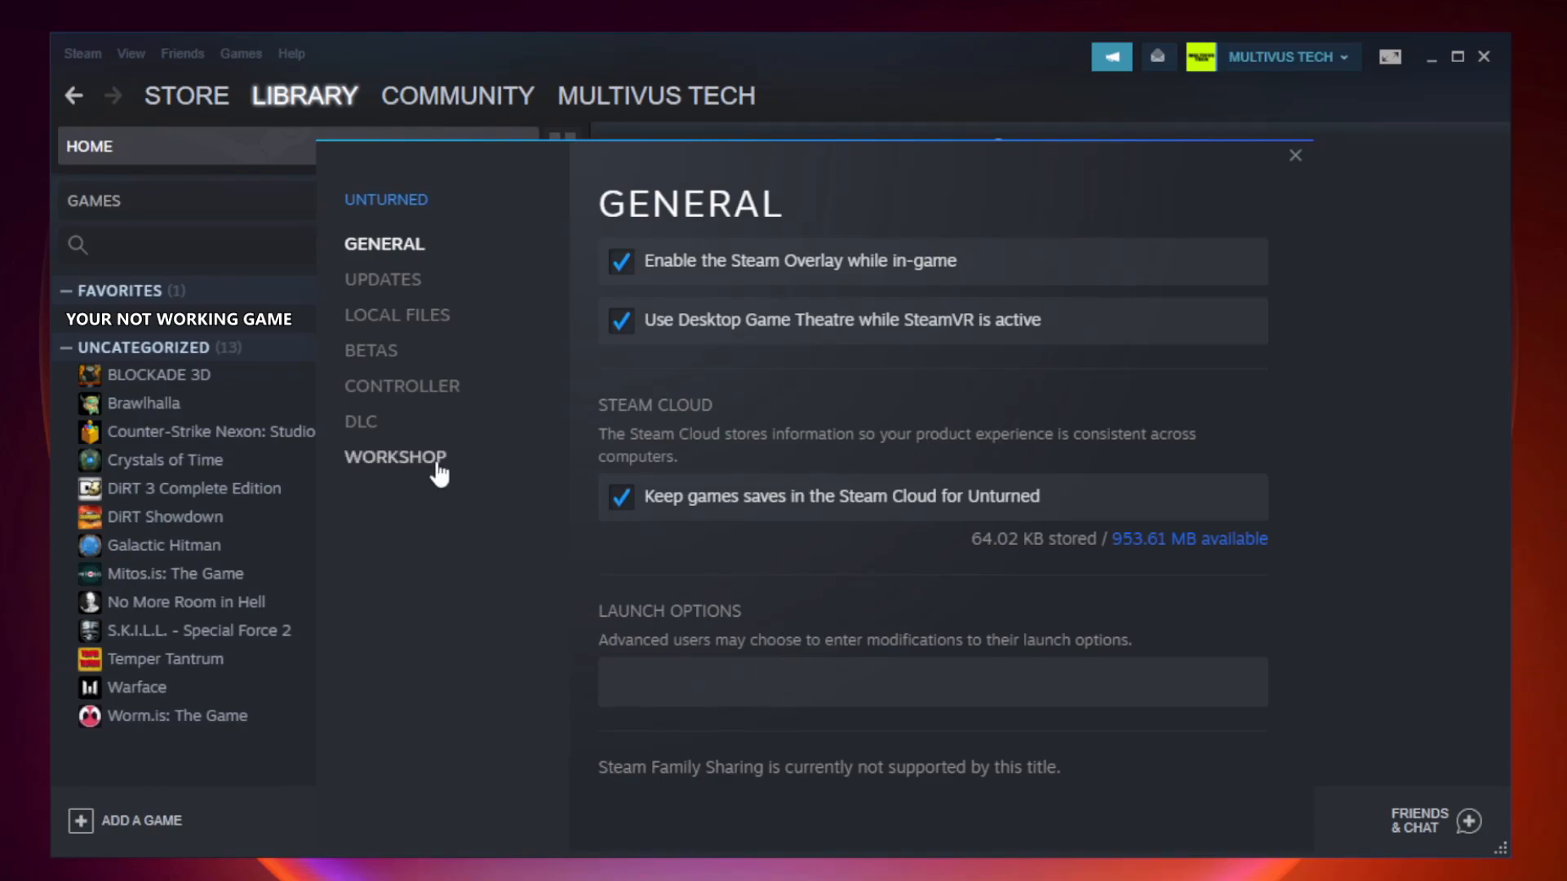
click(415, 325)
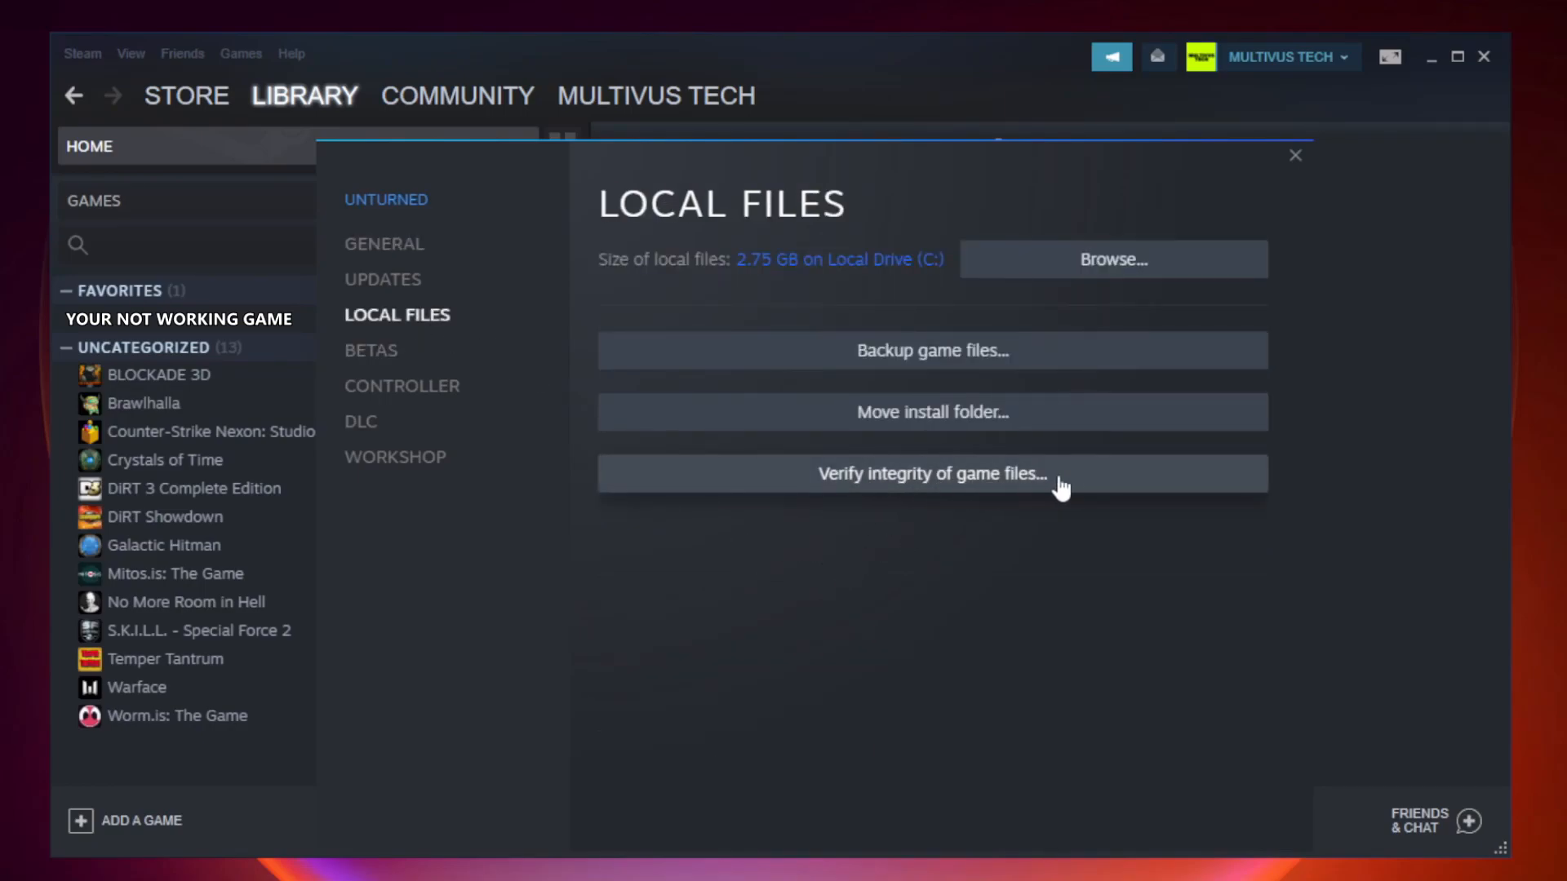
click(946, 477)
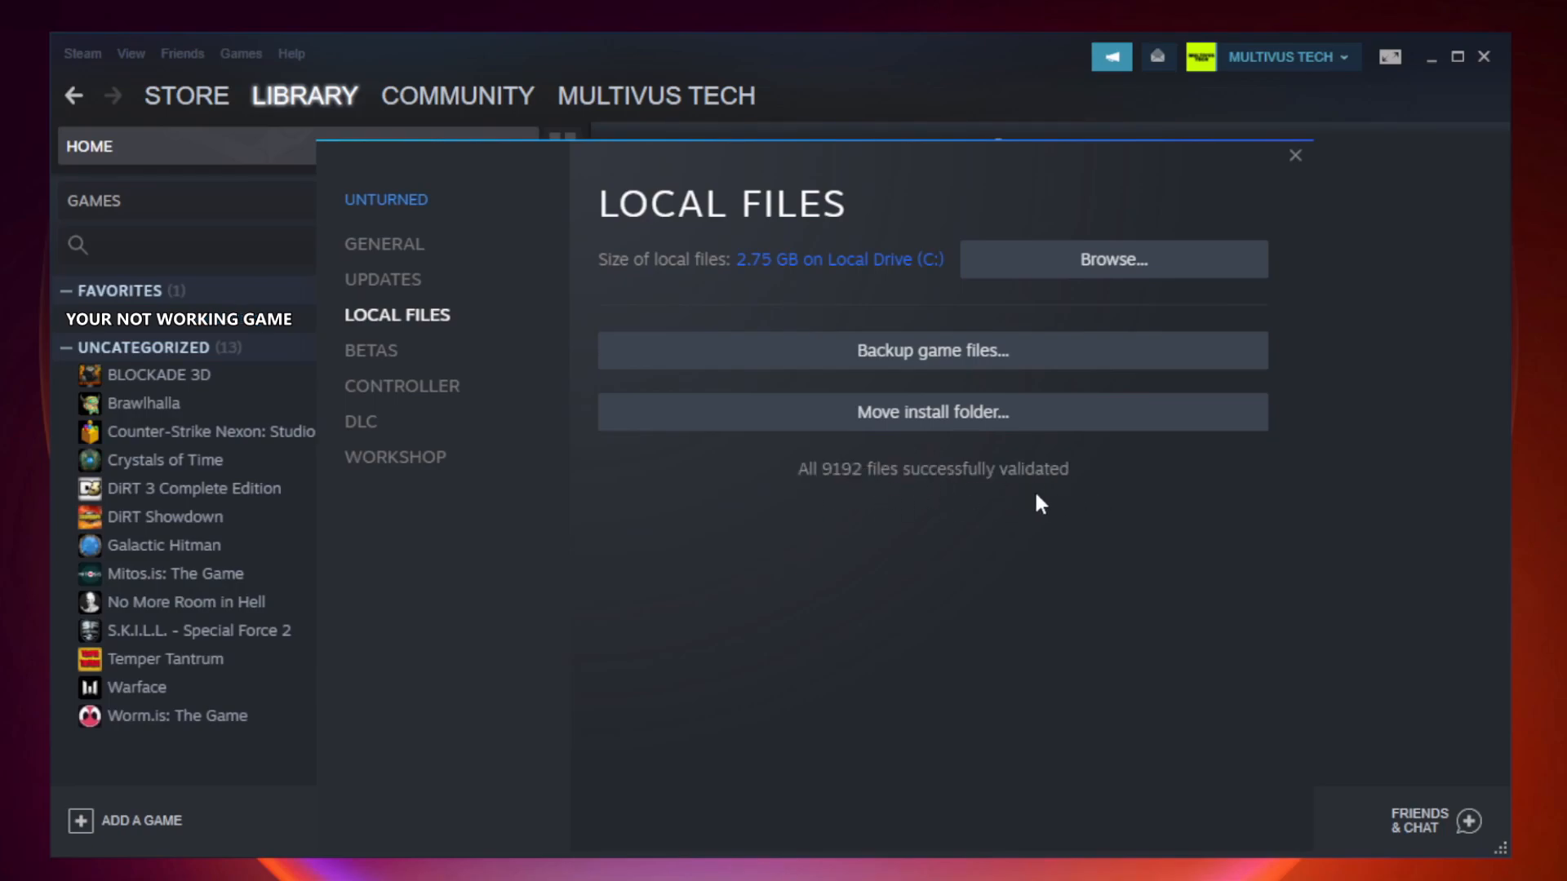
Step: Browse the game's install folder and bring up the launch shortcut's Properties, moved higher on screen
click(1121, 275)
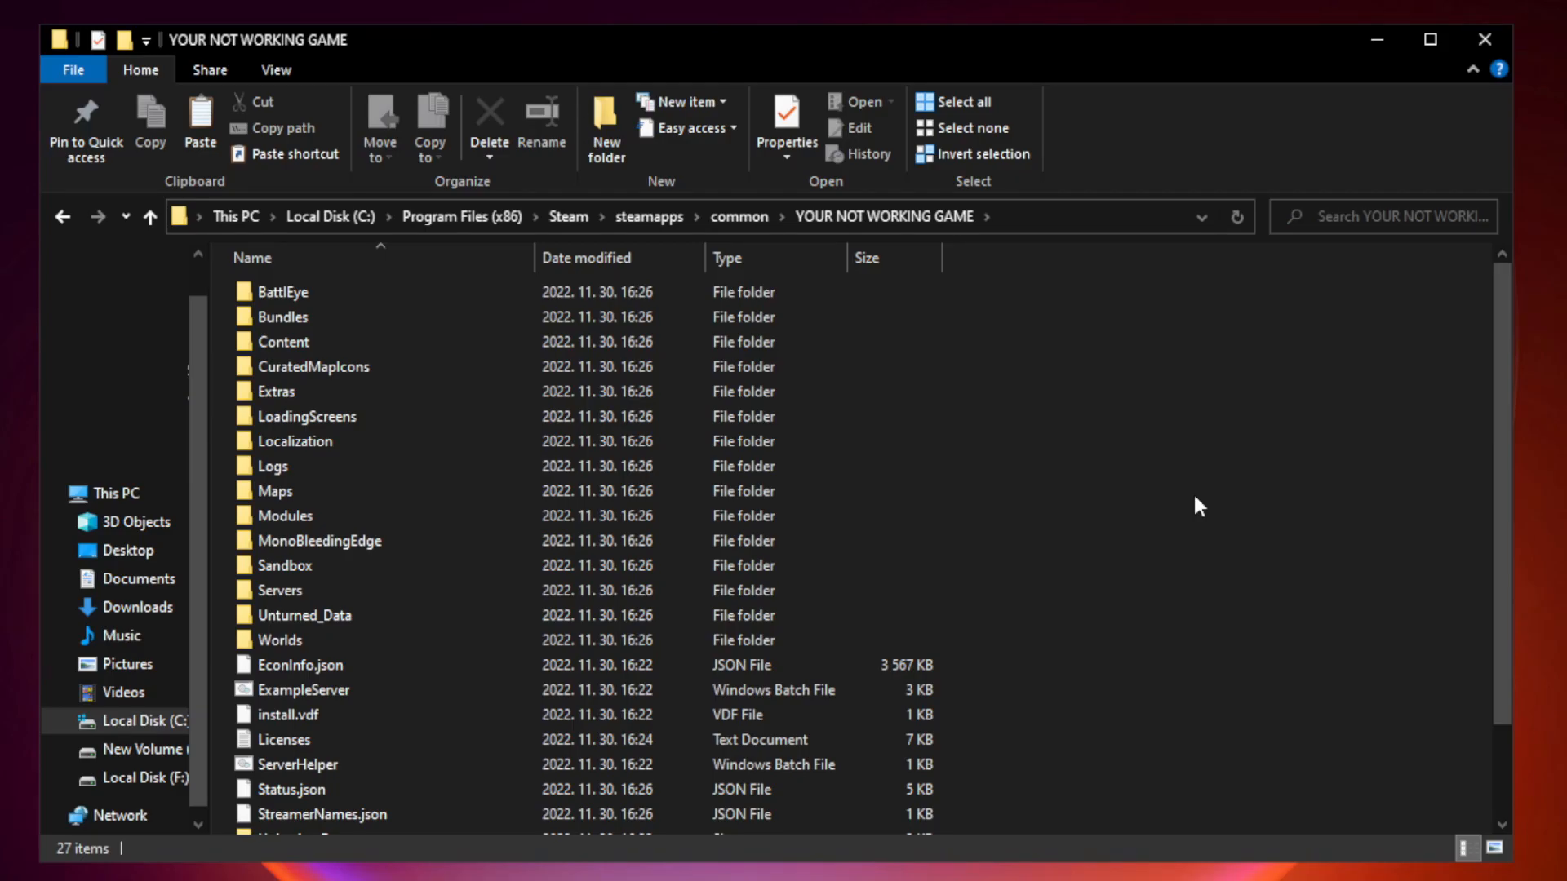
drag(1504, 428, 1505, 562)
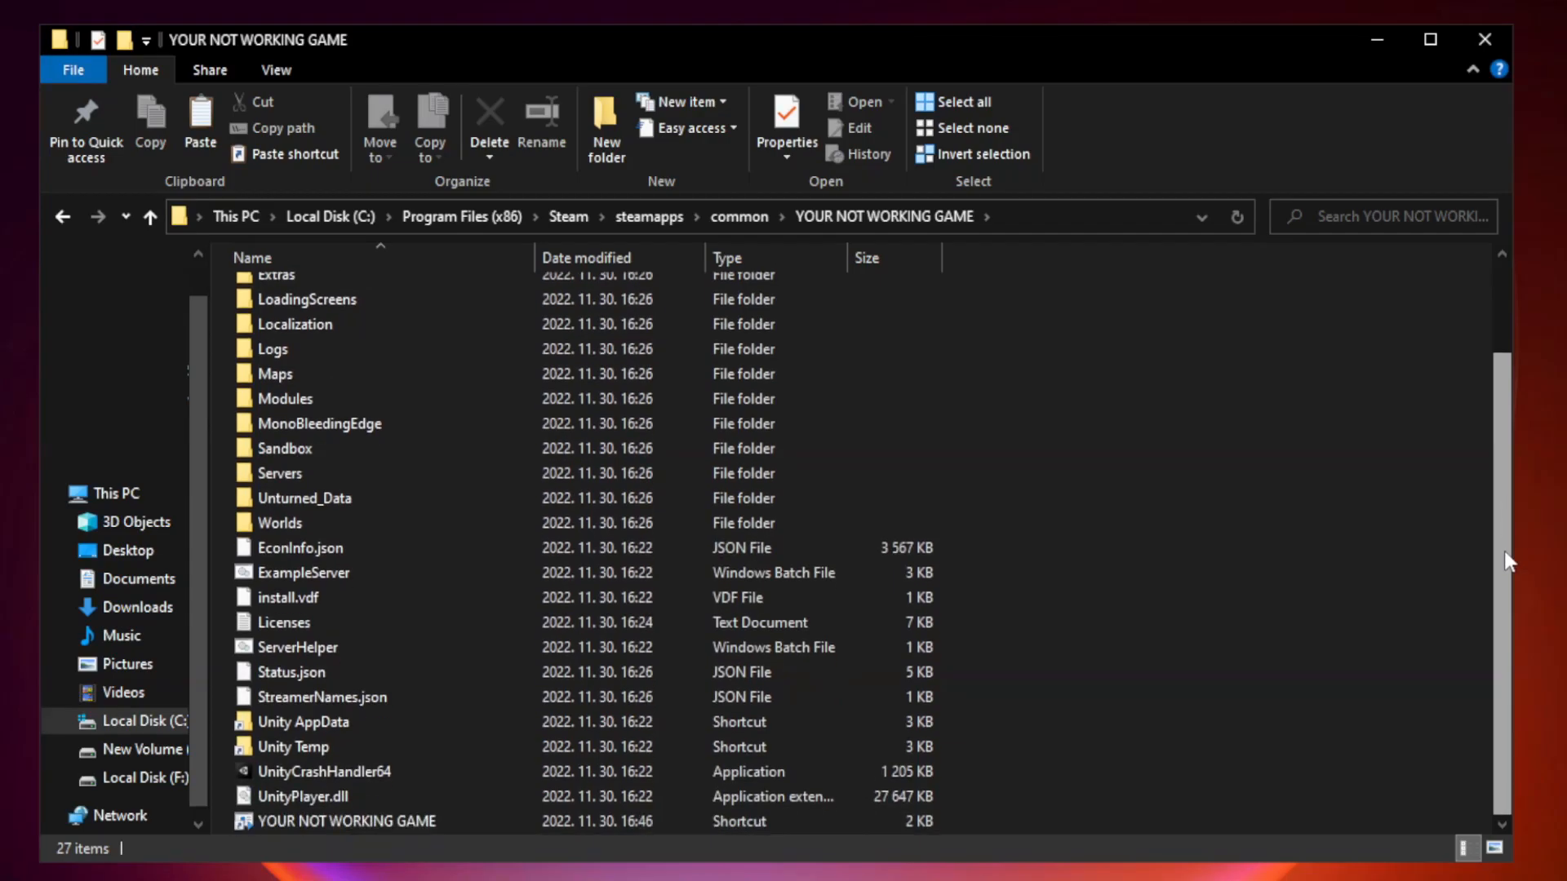
click(706, 825)
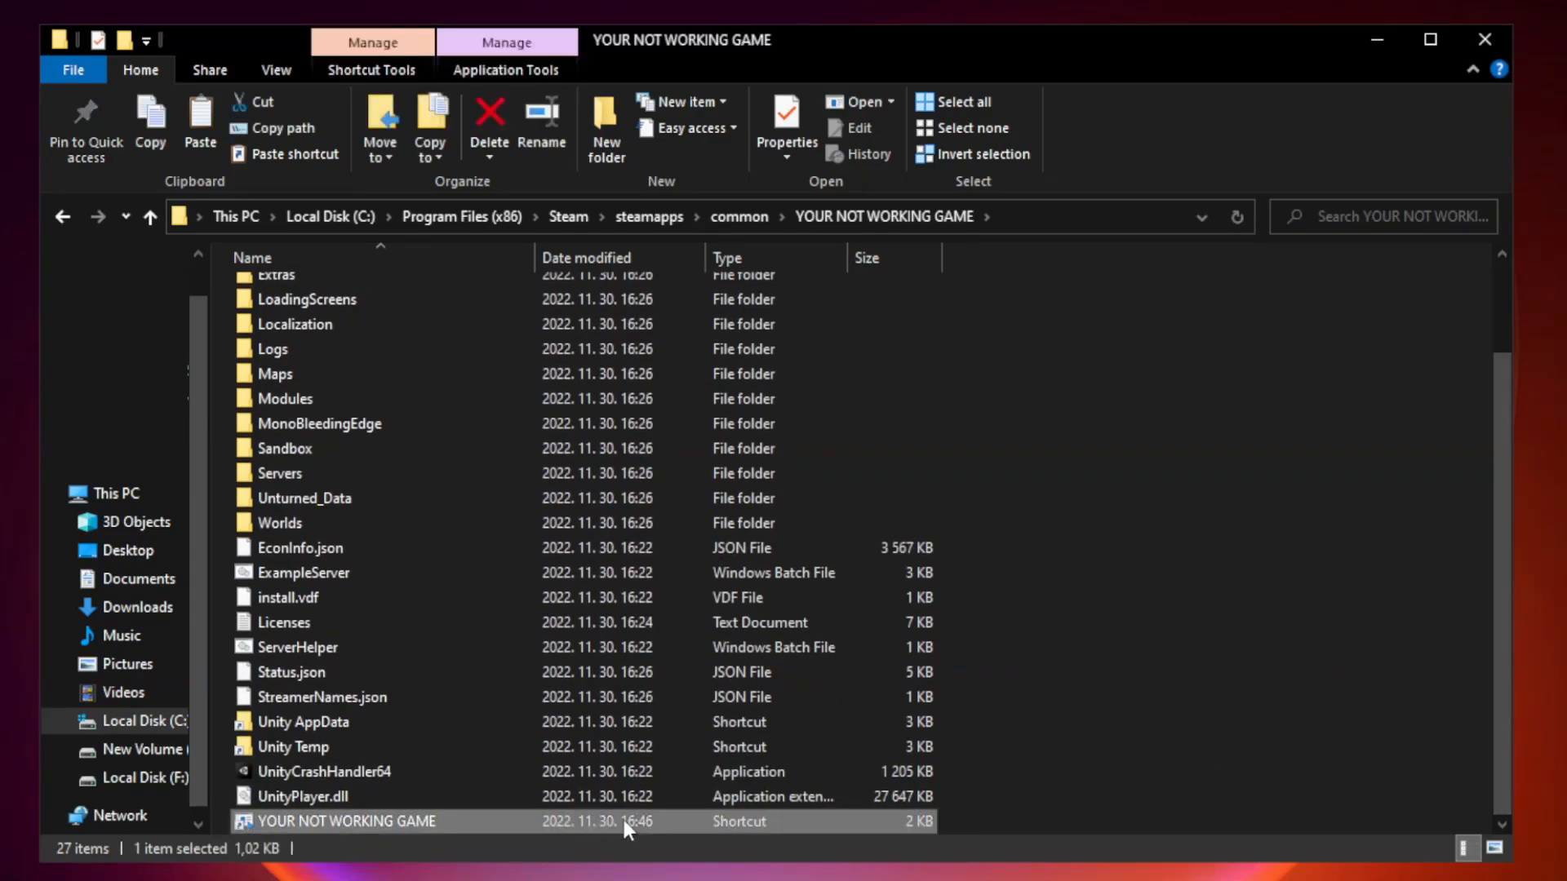
right_click(530, 816)
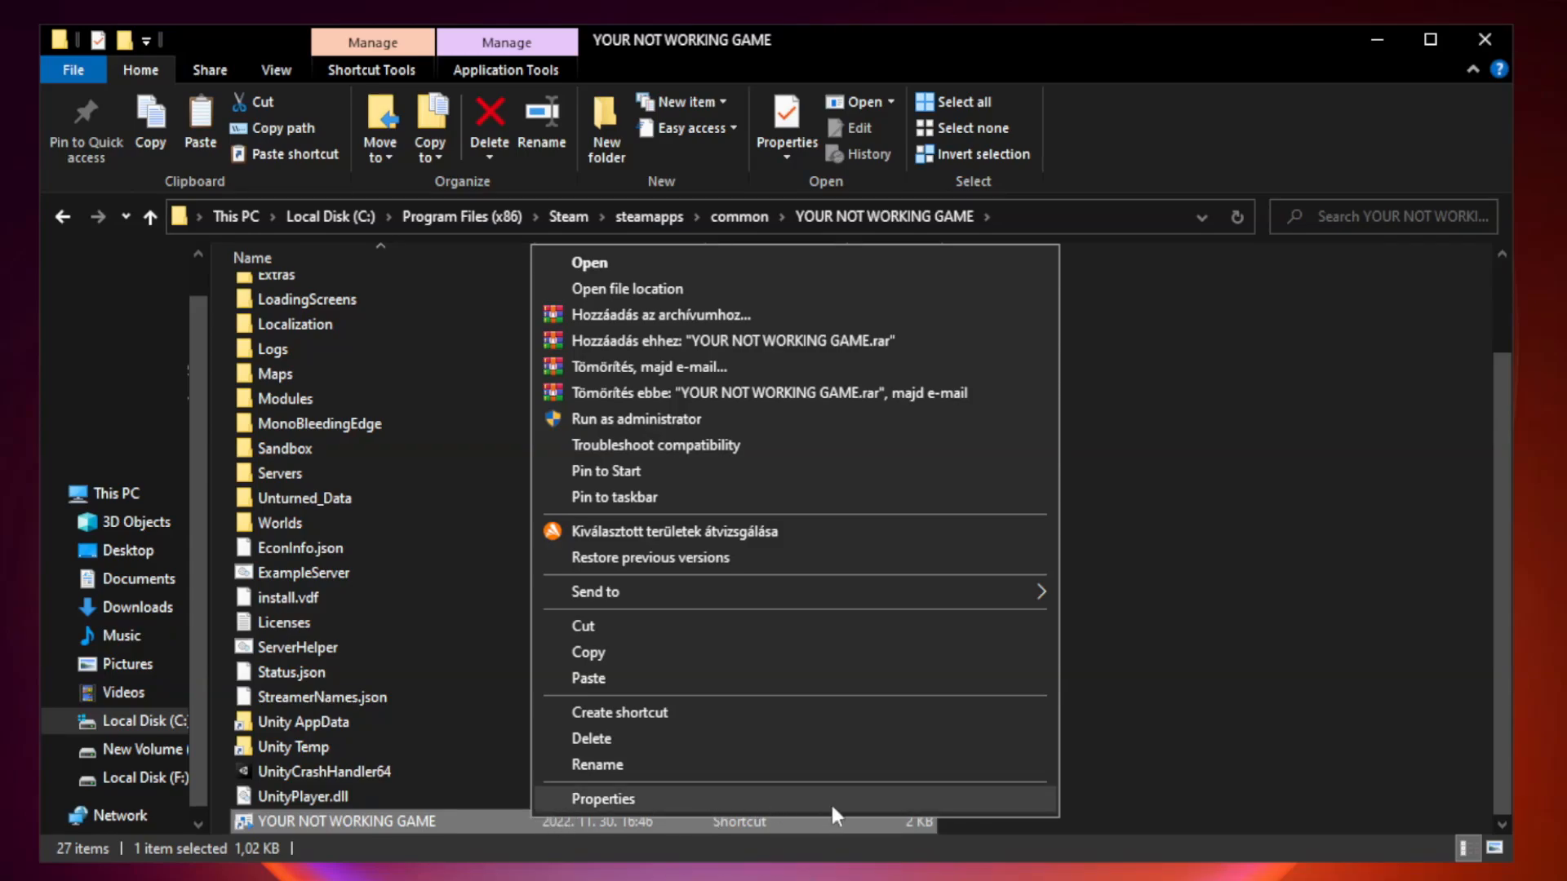
click(789, 802)
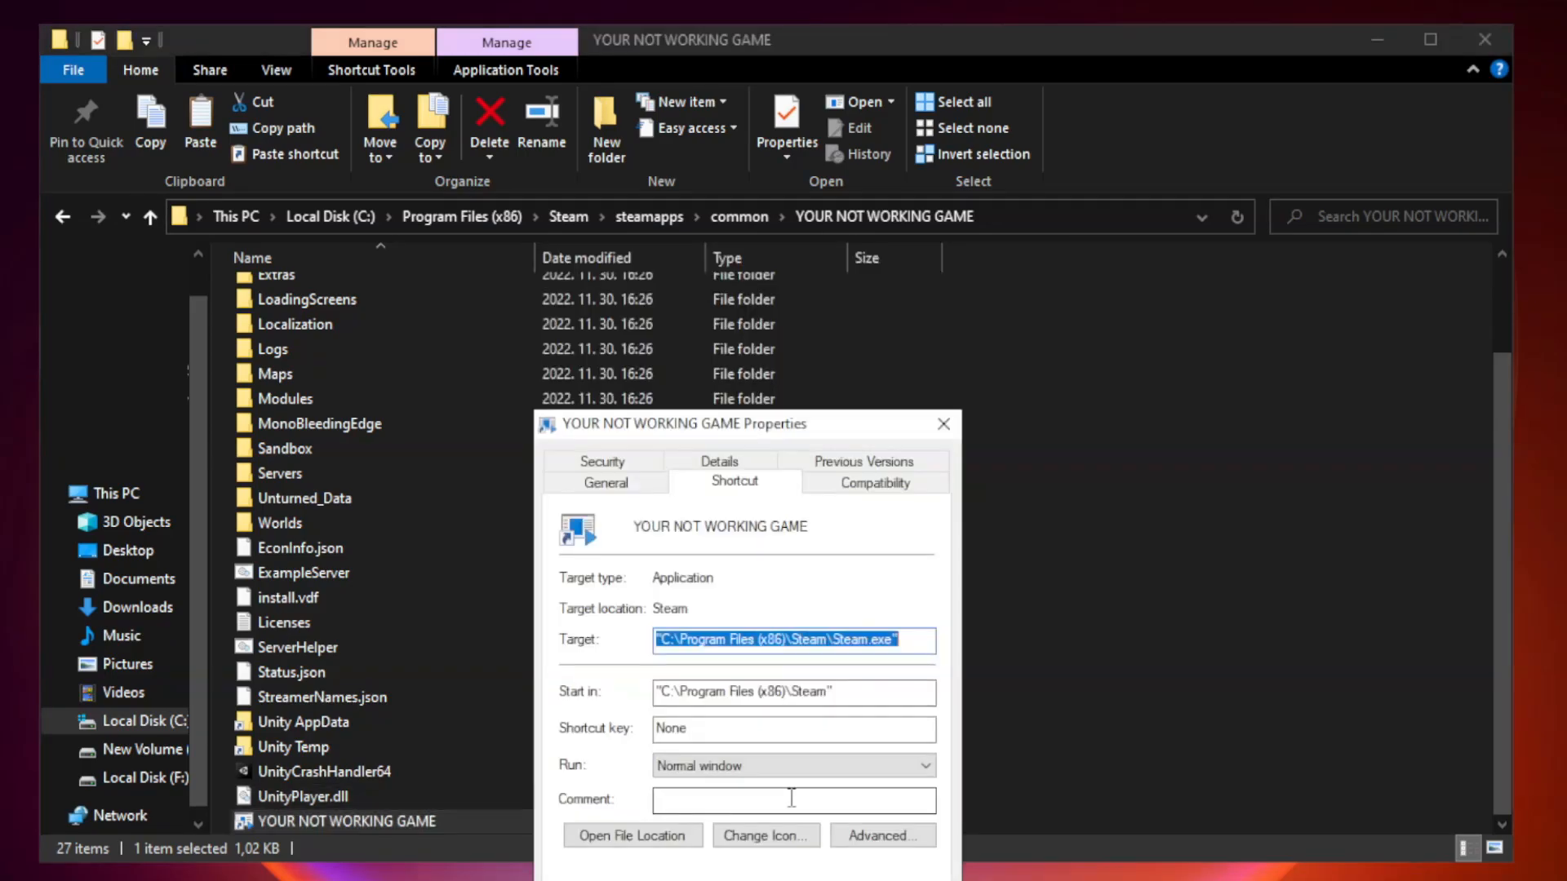
drag(784, 425, 781, 183)
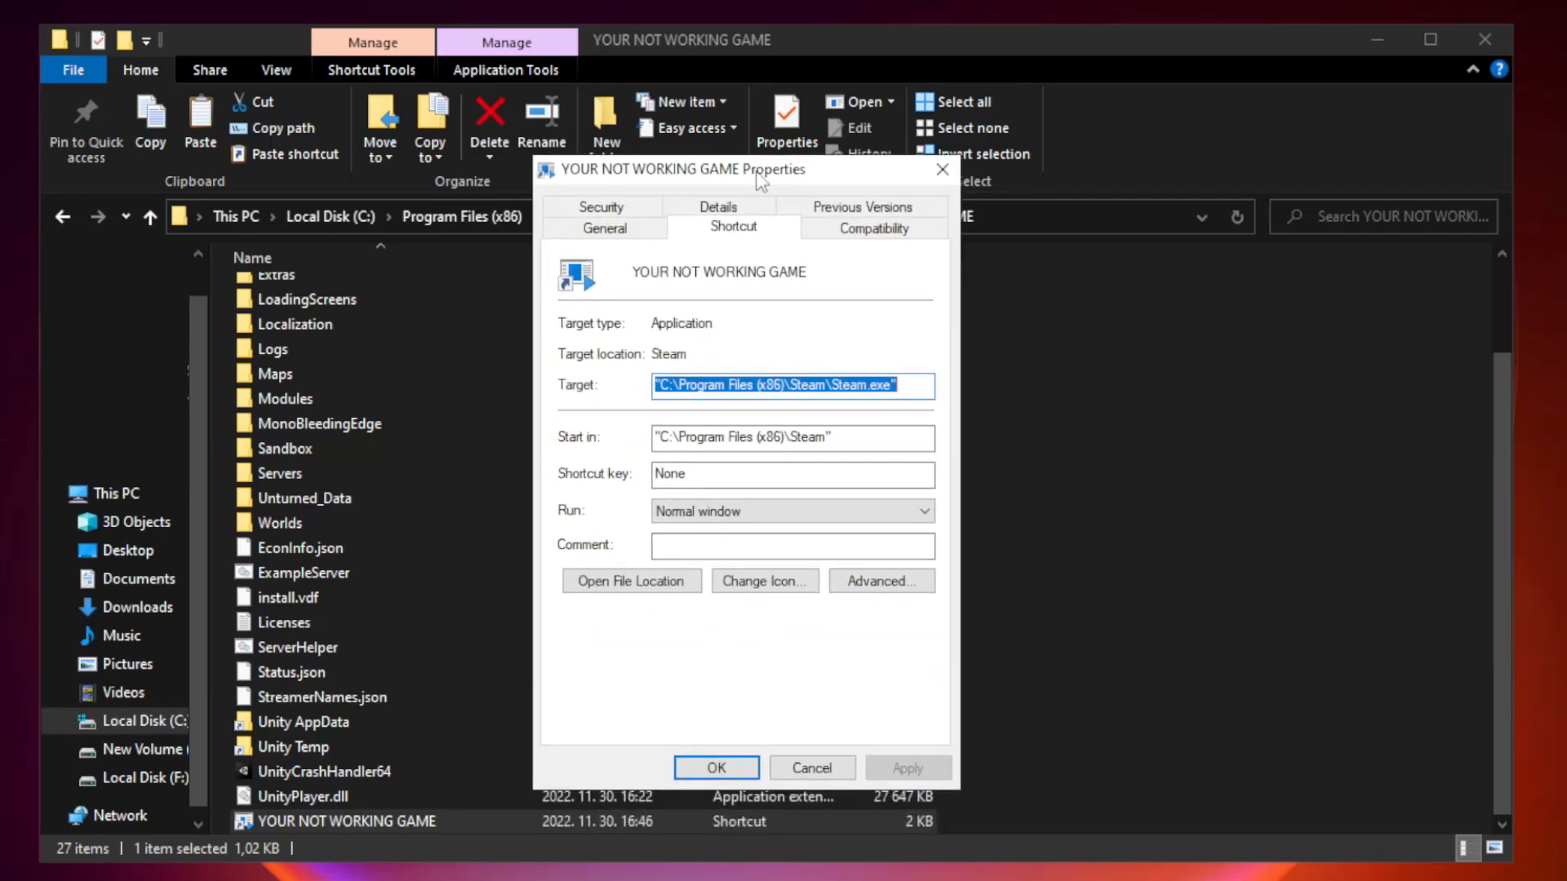
Step: Enable Windows 8 compatibility mode, disable fullscreen optimizations and set run as administrator
click(872, 233)
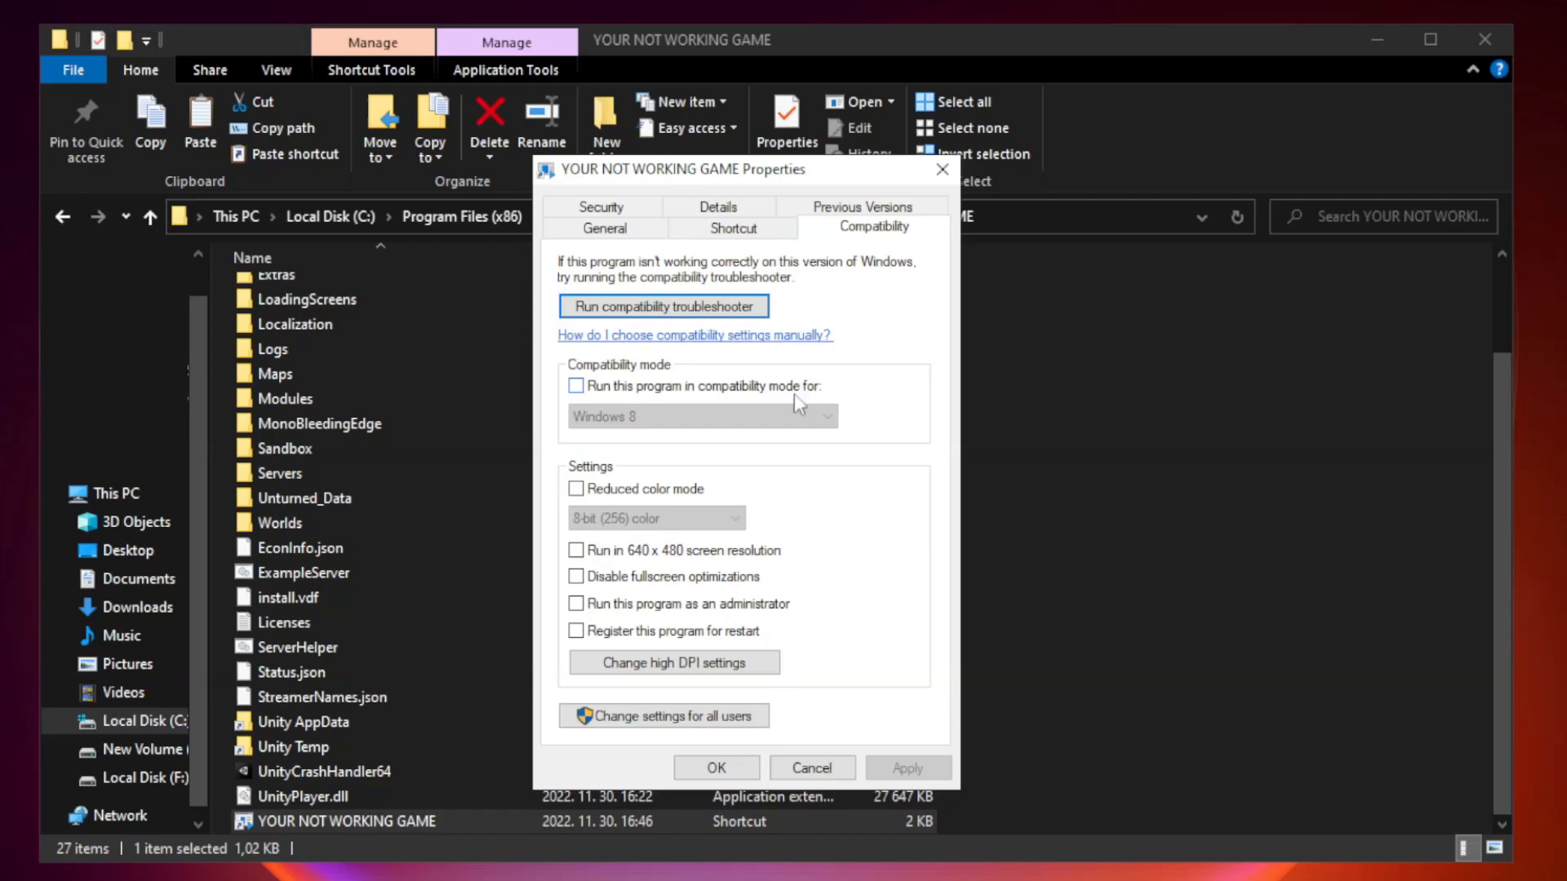
click(628, 395)
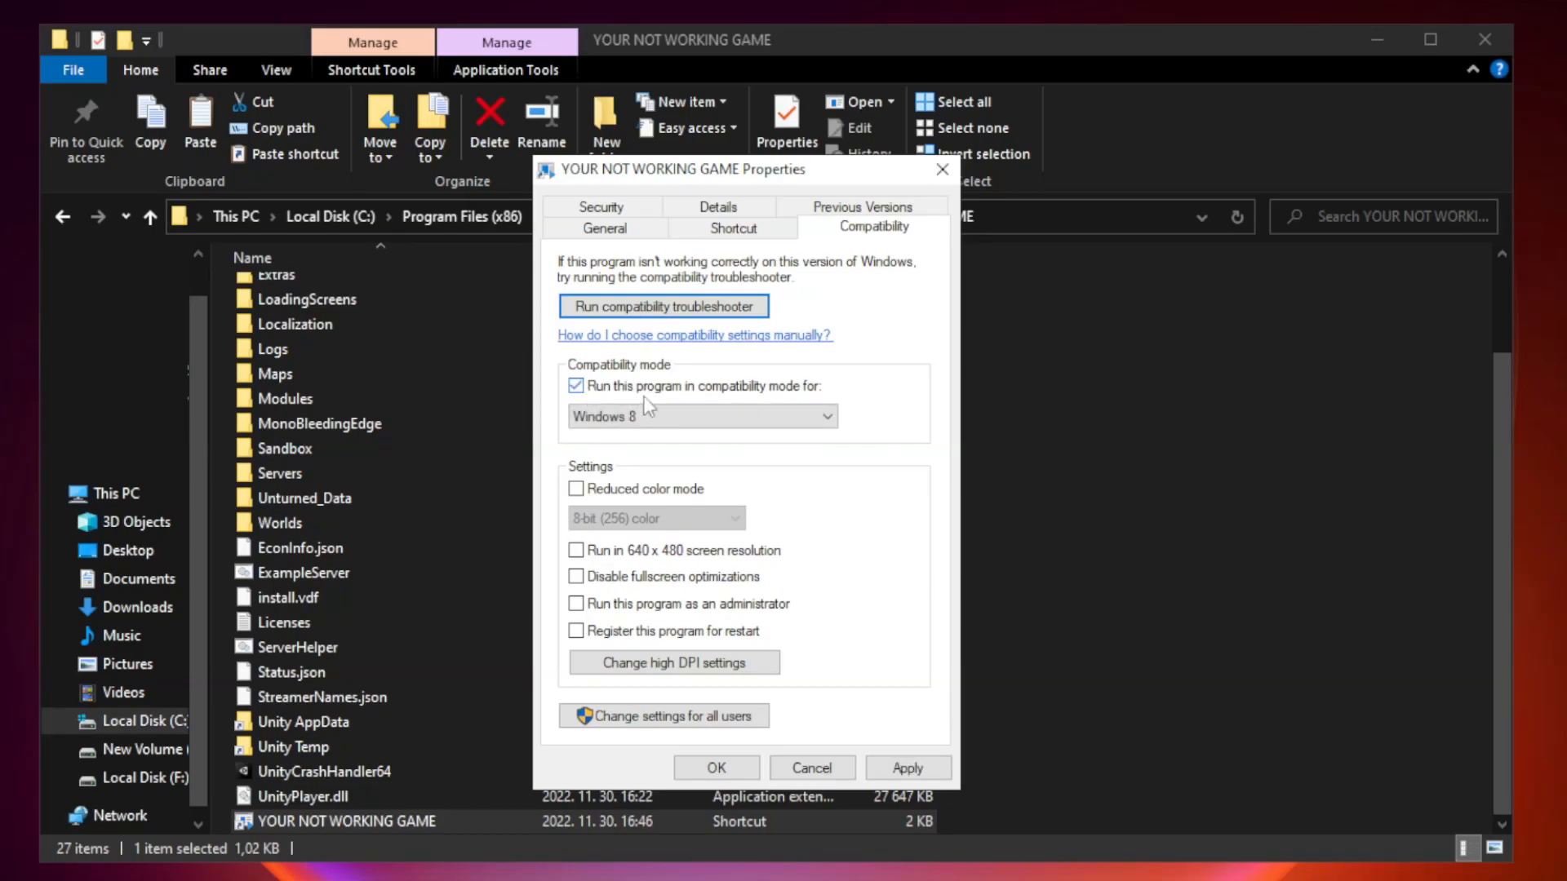
click(701, 418)
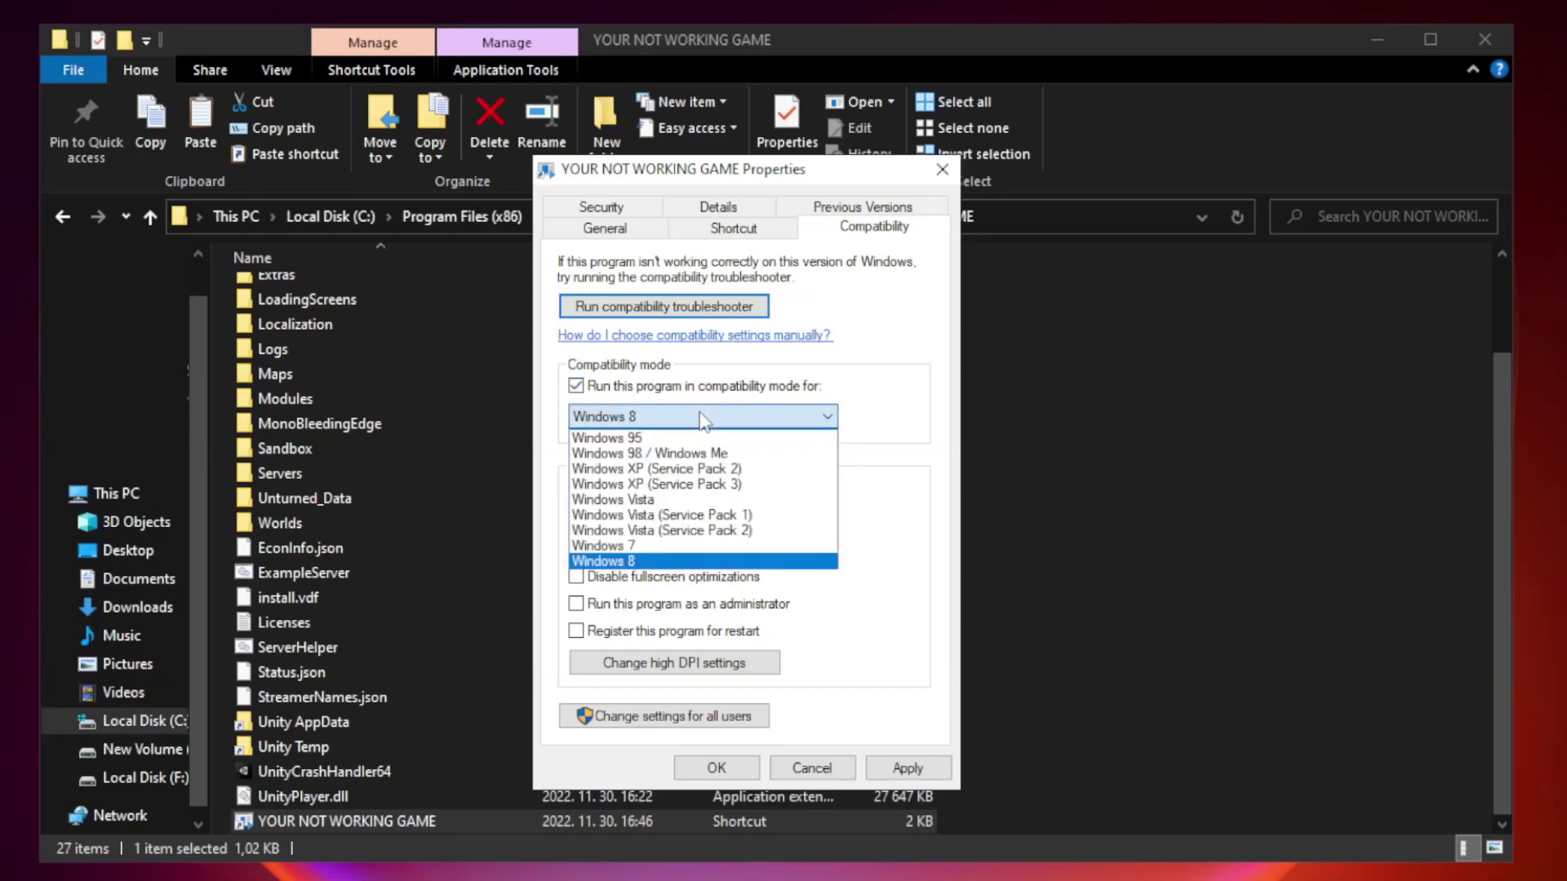
click(663, 562)
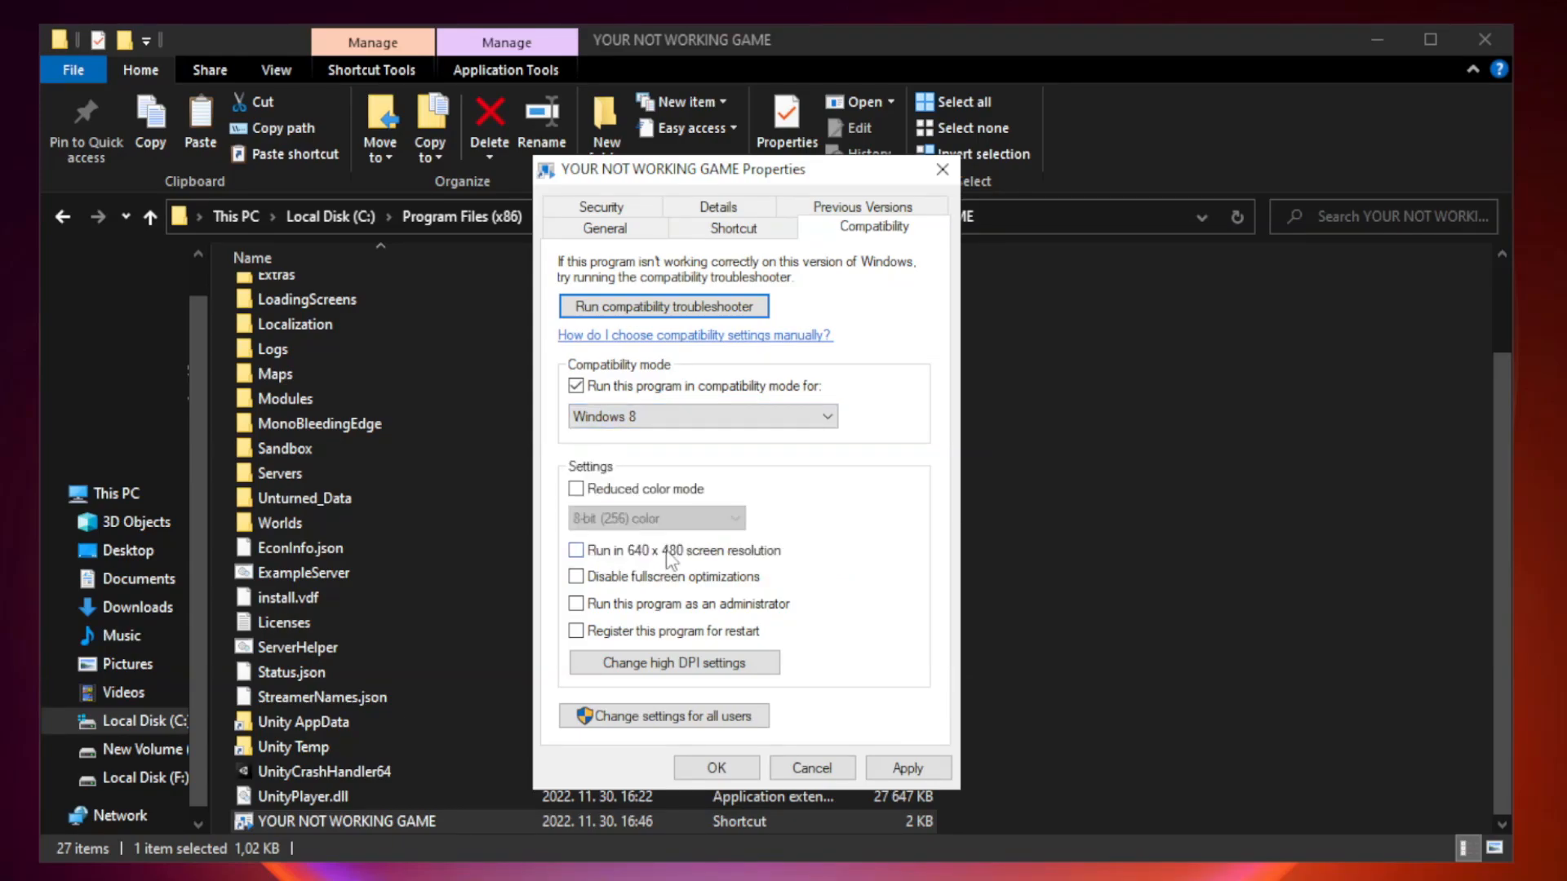
click(614, 584)
click(621, 609)
Step: Apply the compatibility settings and confirm to close the shortcut properties
click(909, 769)
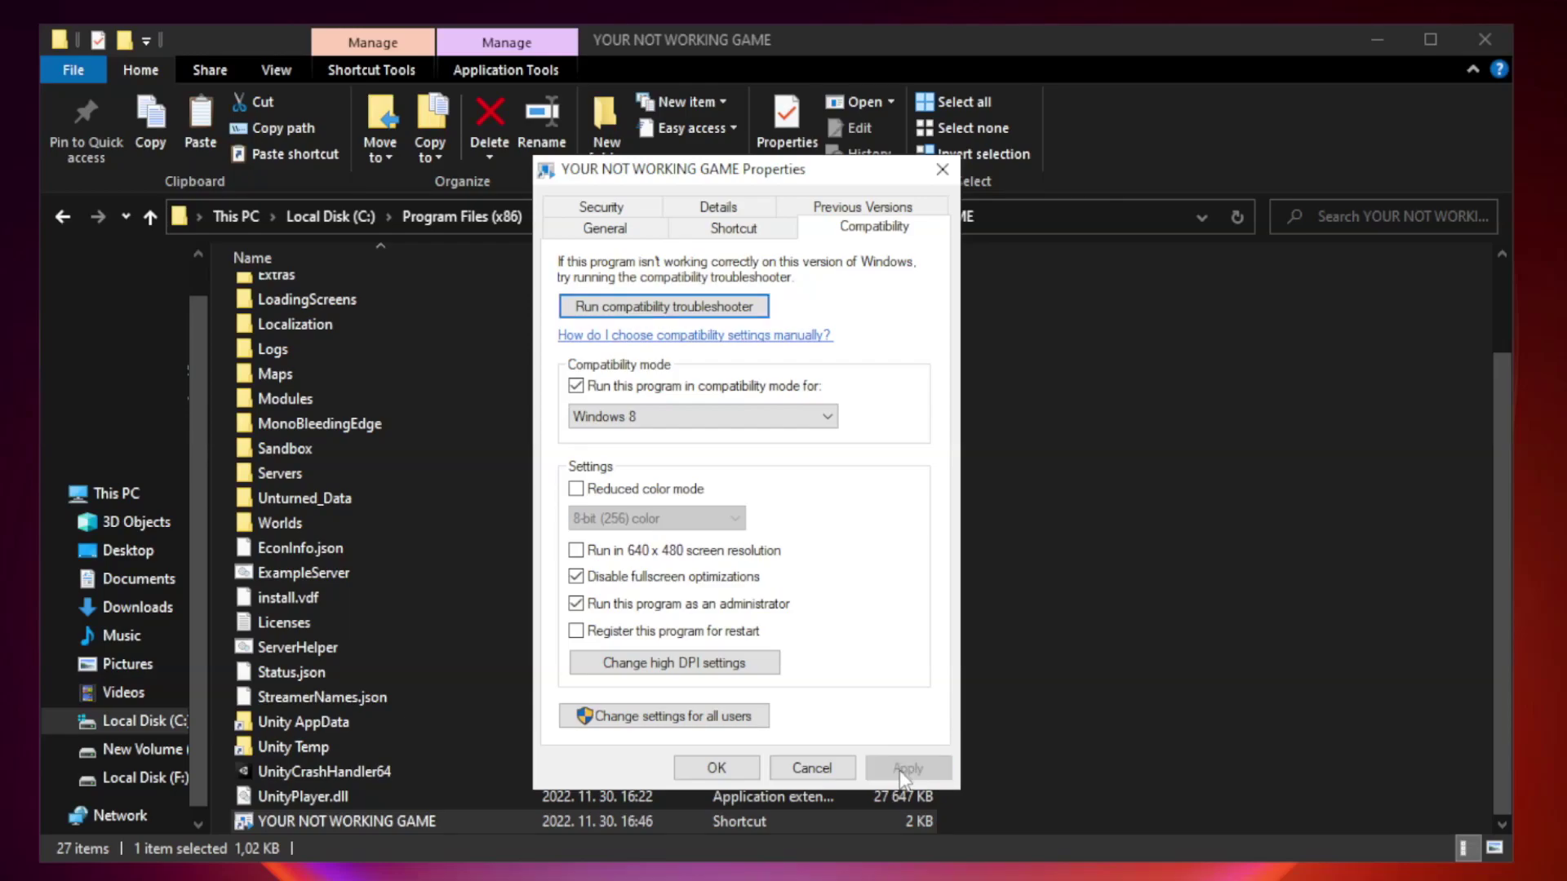
click(715, 769)
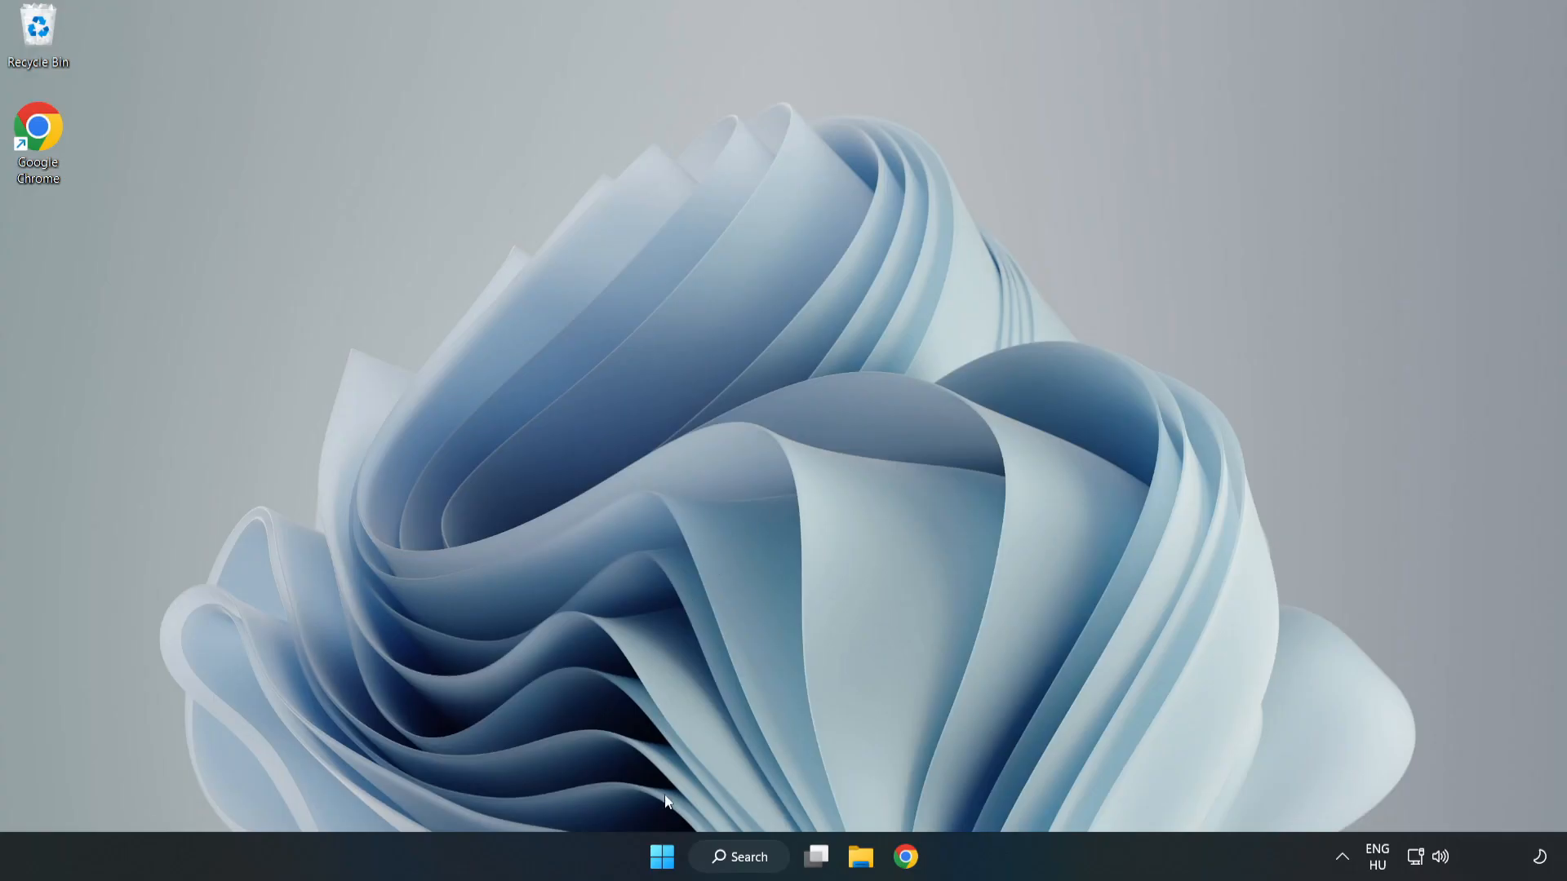
Step: Launch Task Manager from the Start button's Win+X menu
right_click(662, 860)
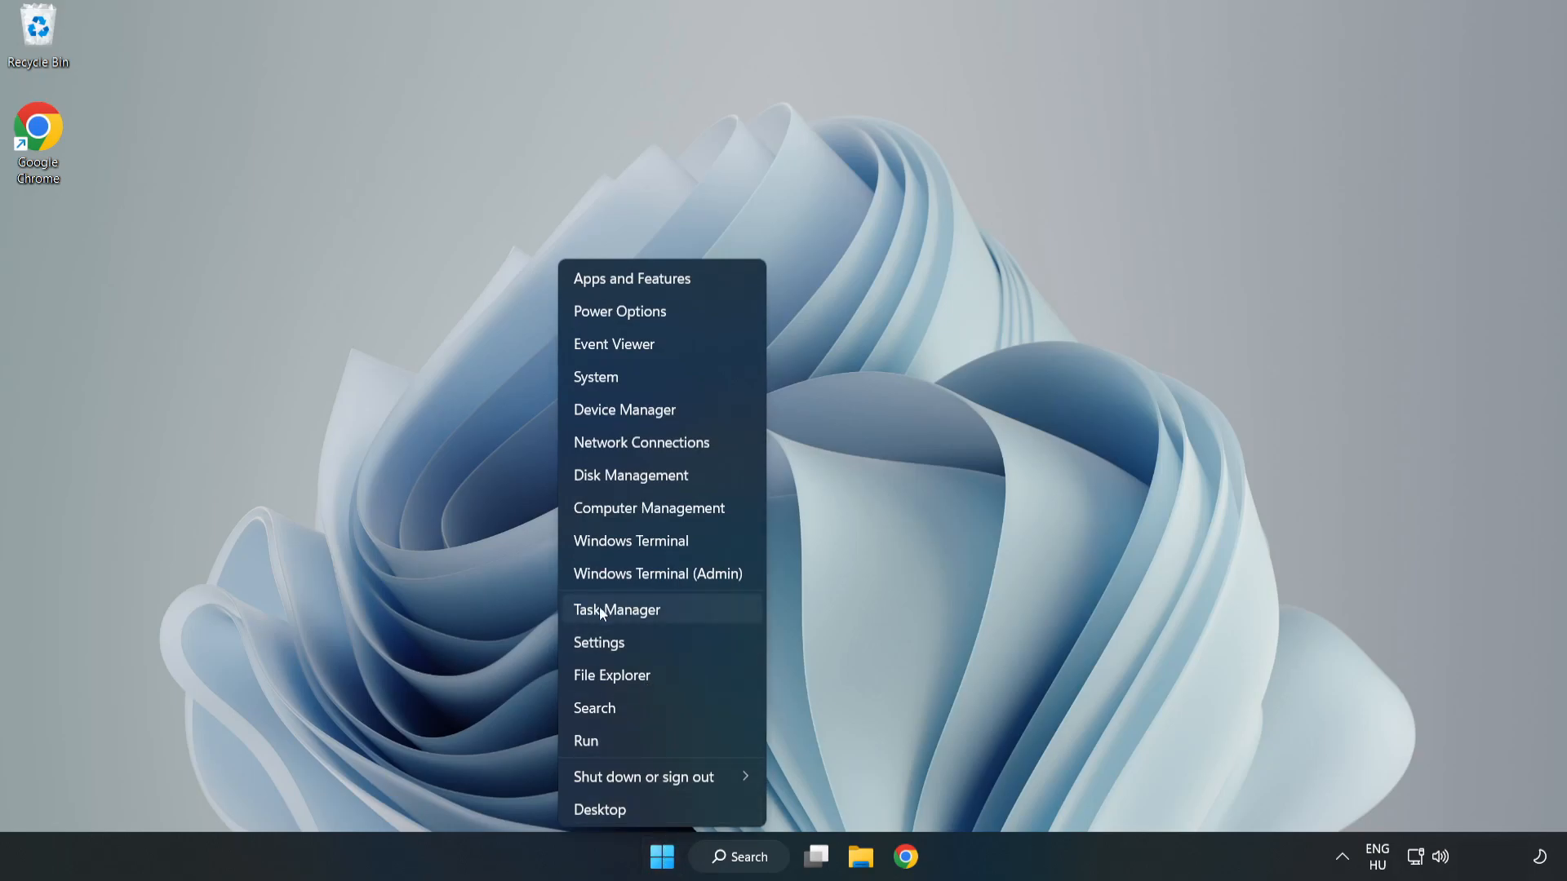
click(658, 609)
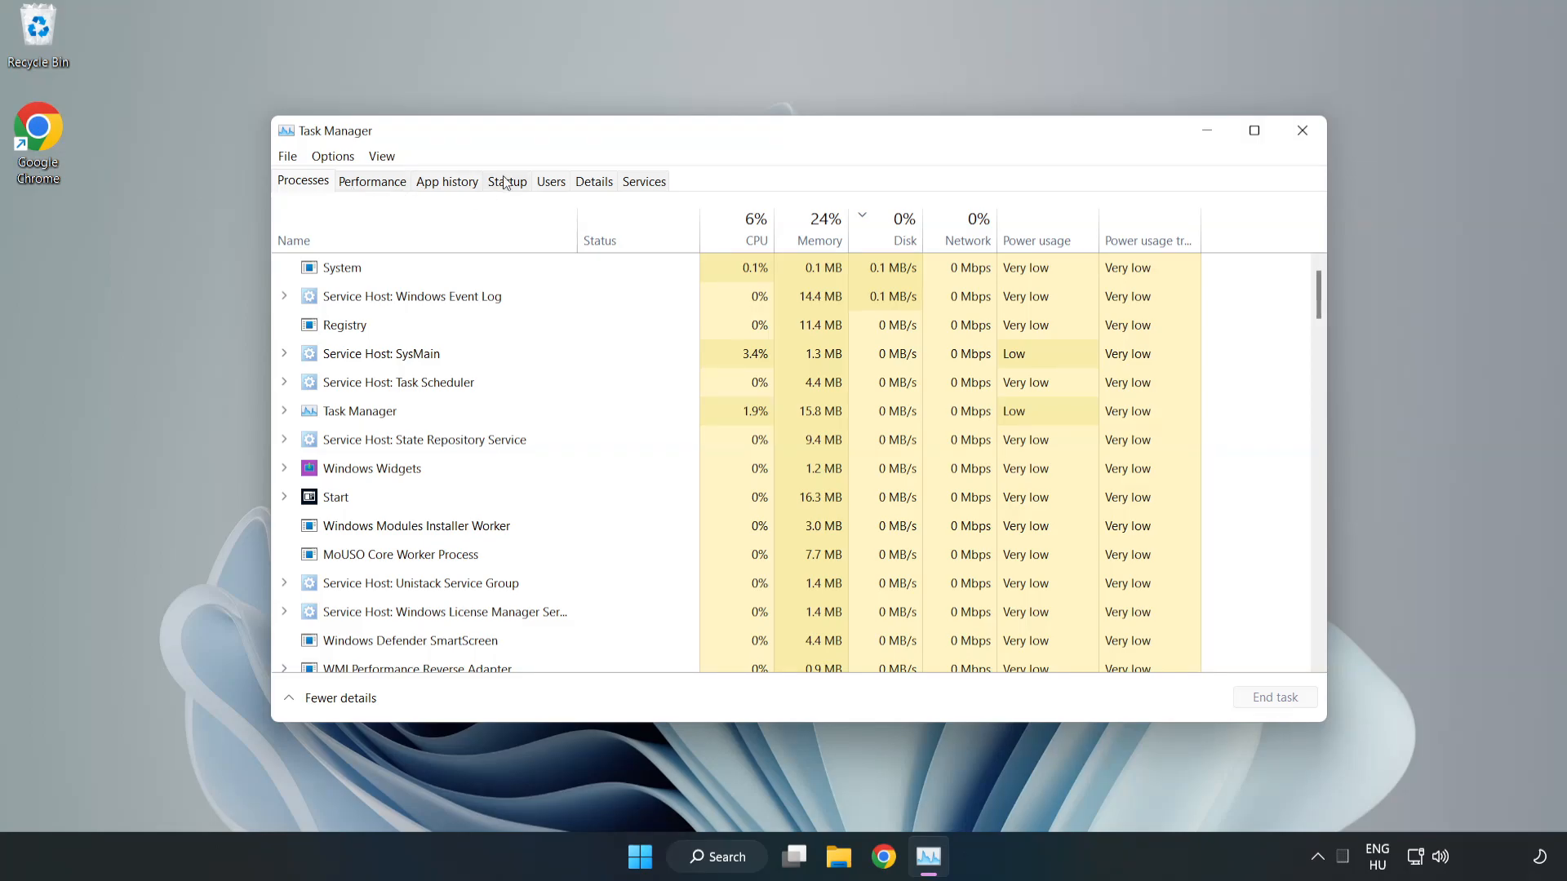
Step: Disable Cortana, Microsoft Edge, Microsoft Teams and Phone Link as startup apps, then close Task Manager
click(509, 187)
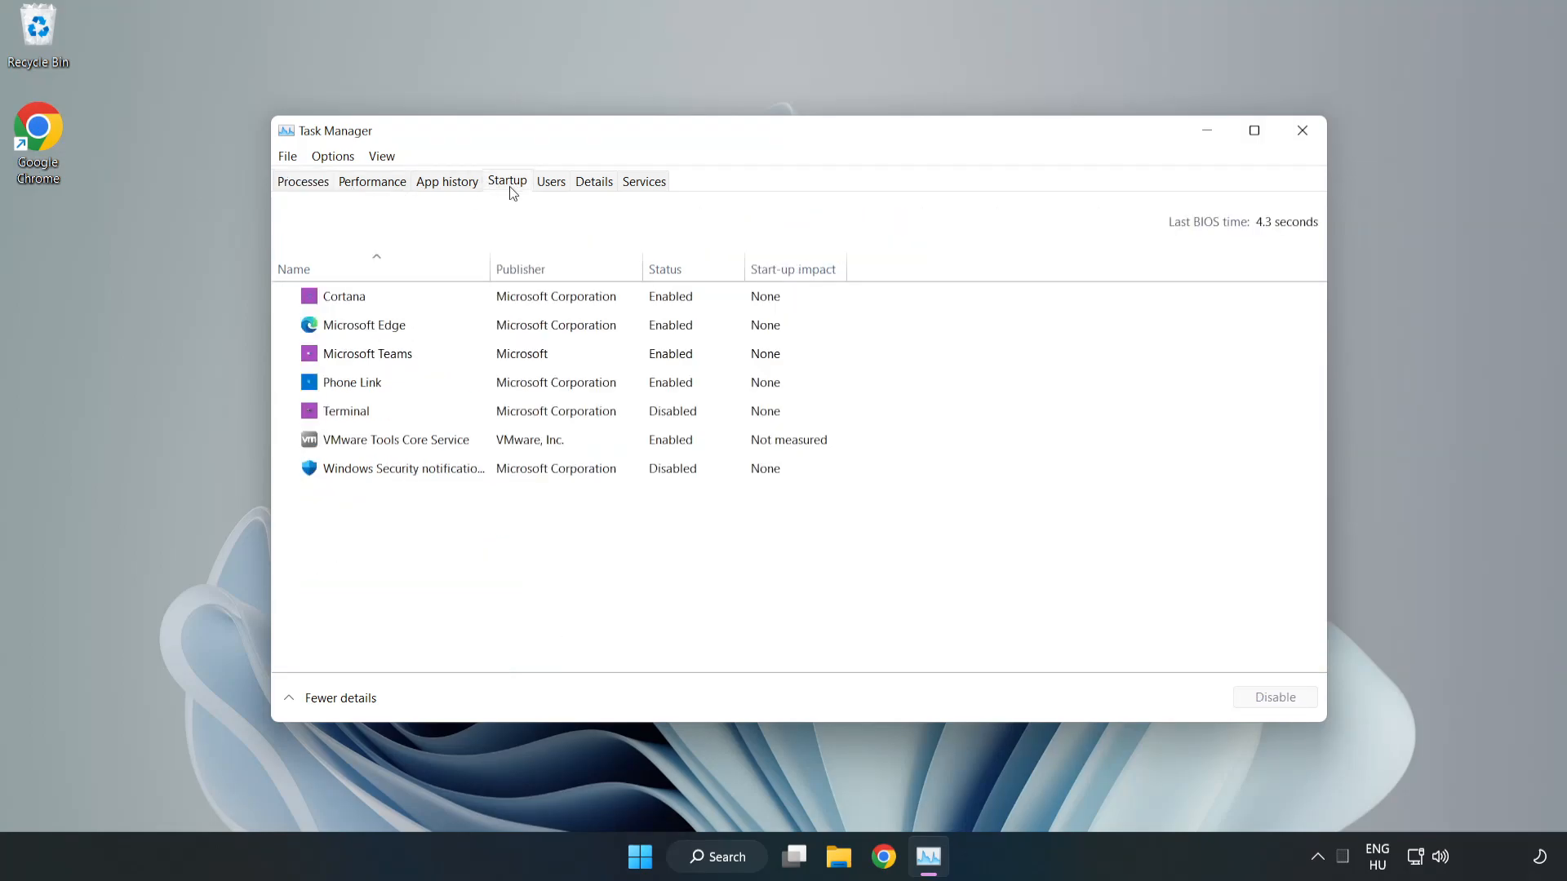
click(541, 298)
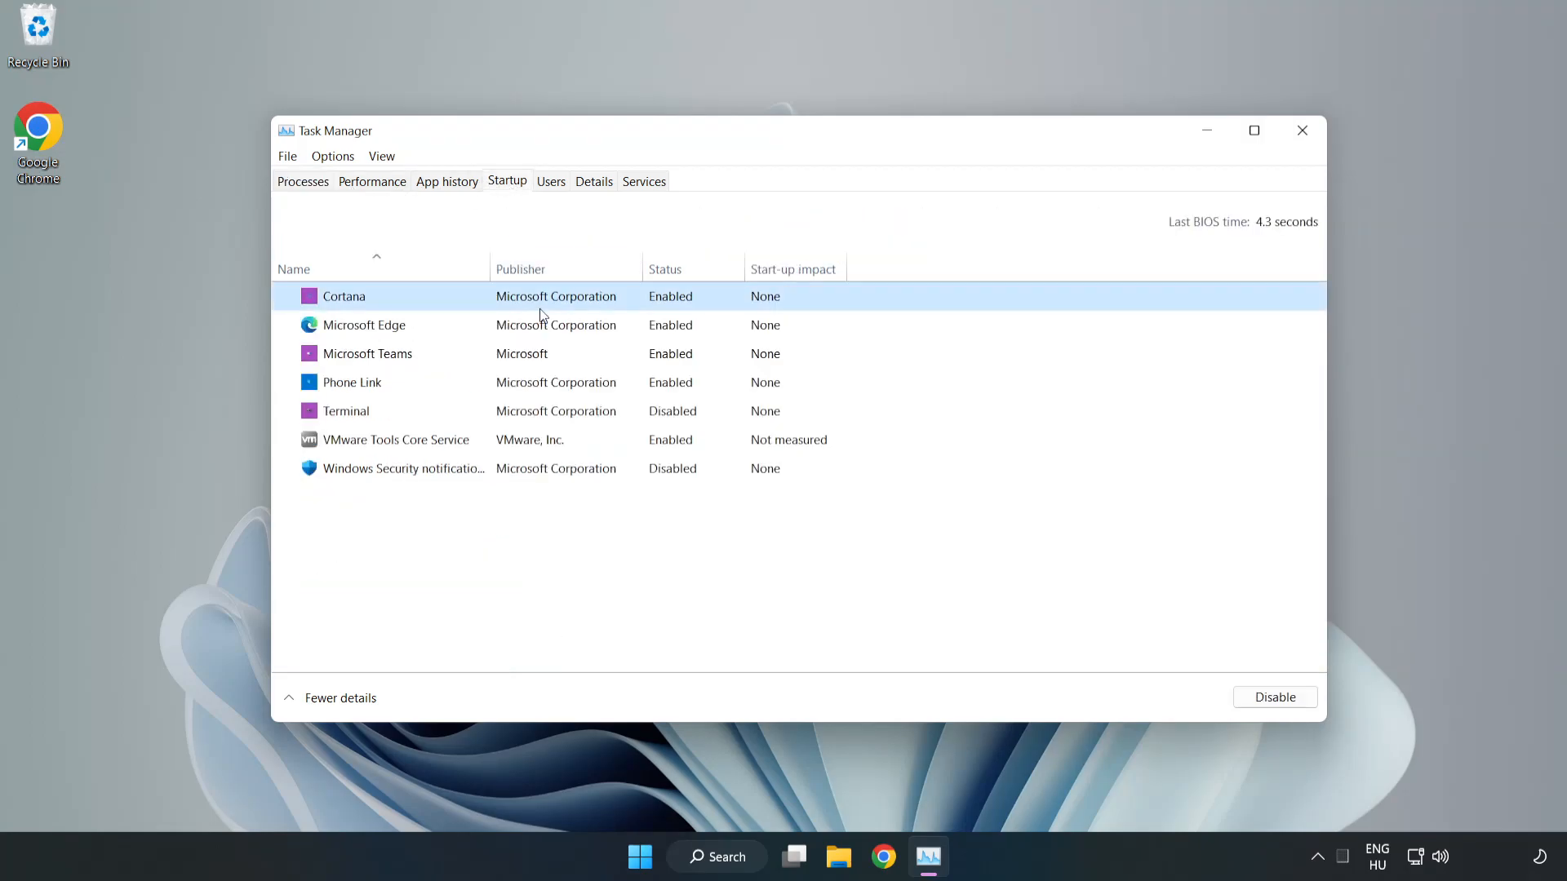
click(1274, 696)
click(679, 324)
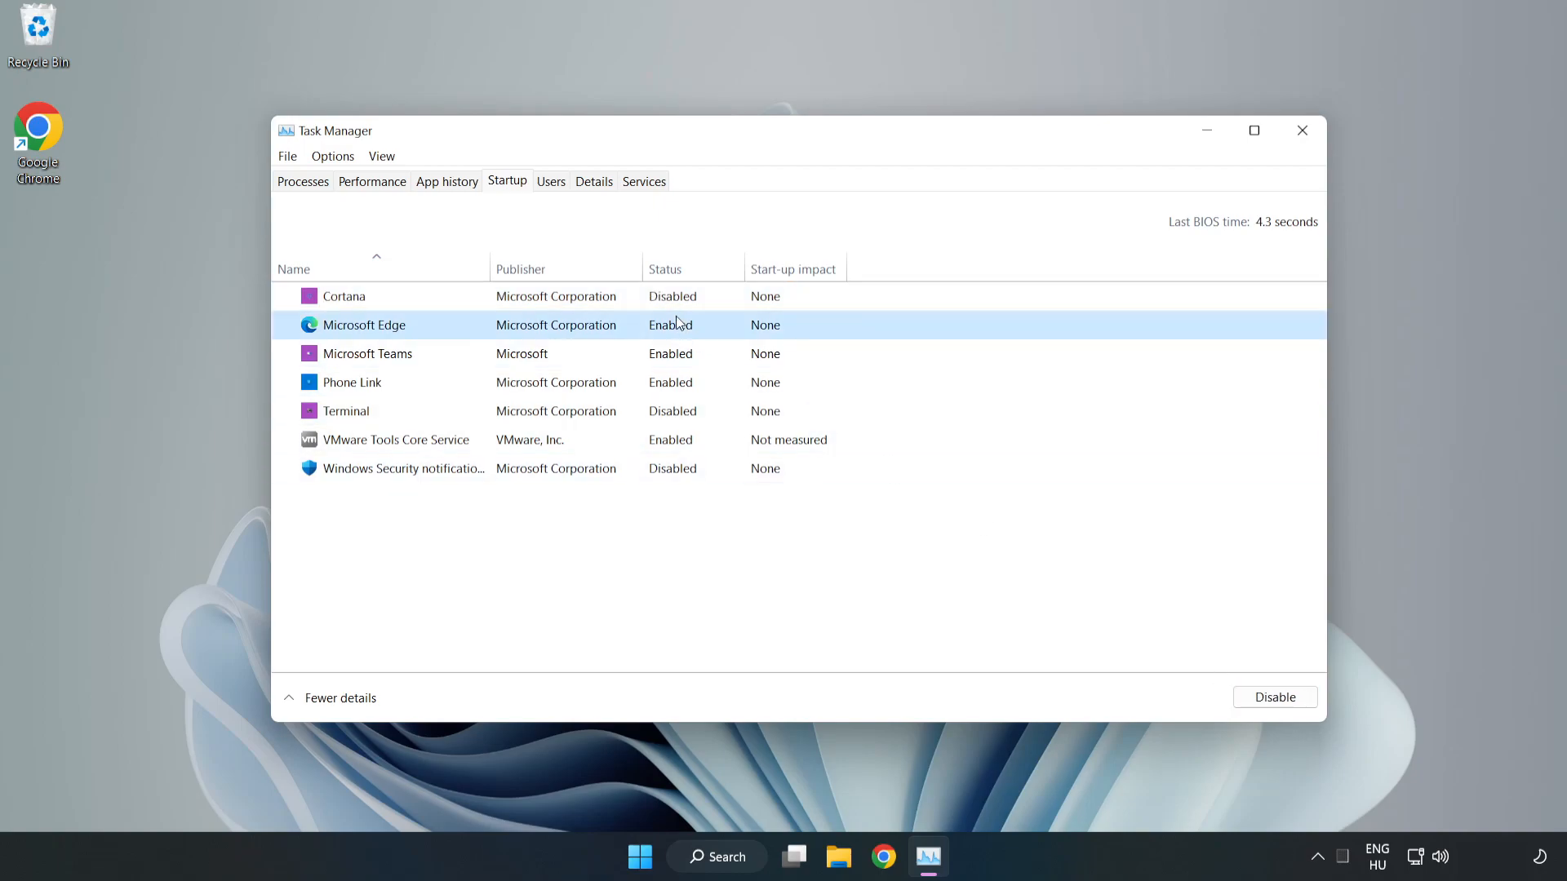
click(1275, 697)
click(550, 358)
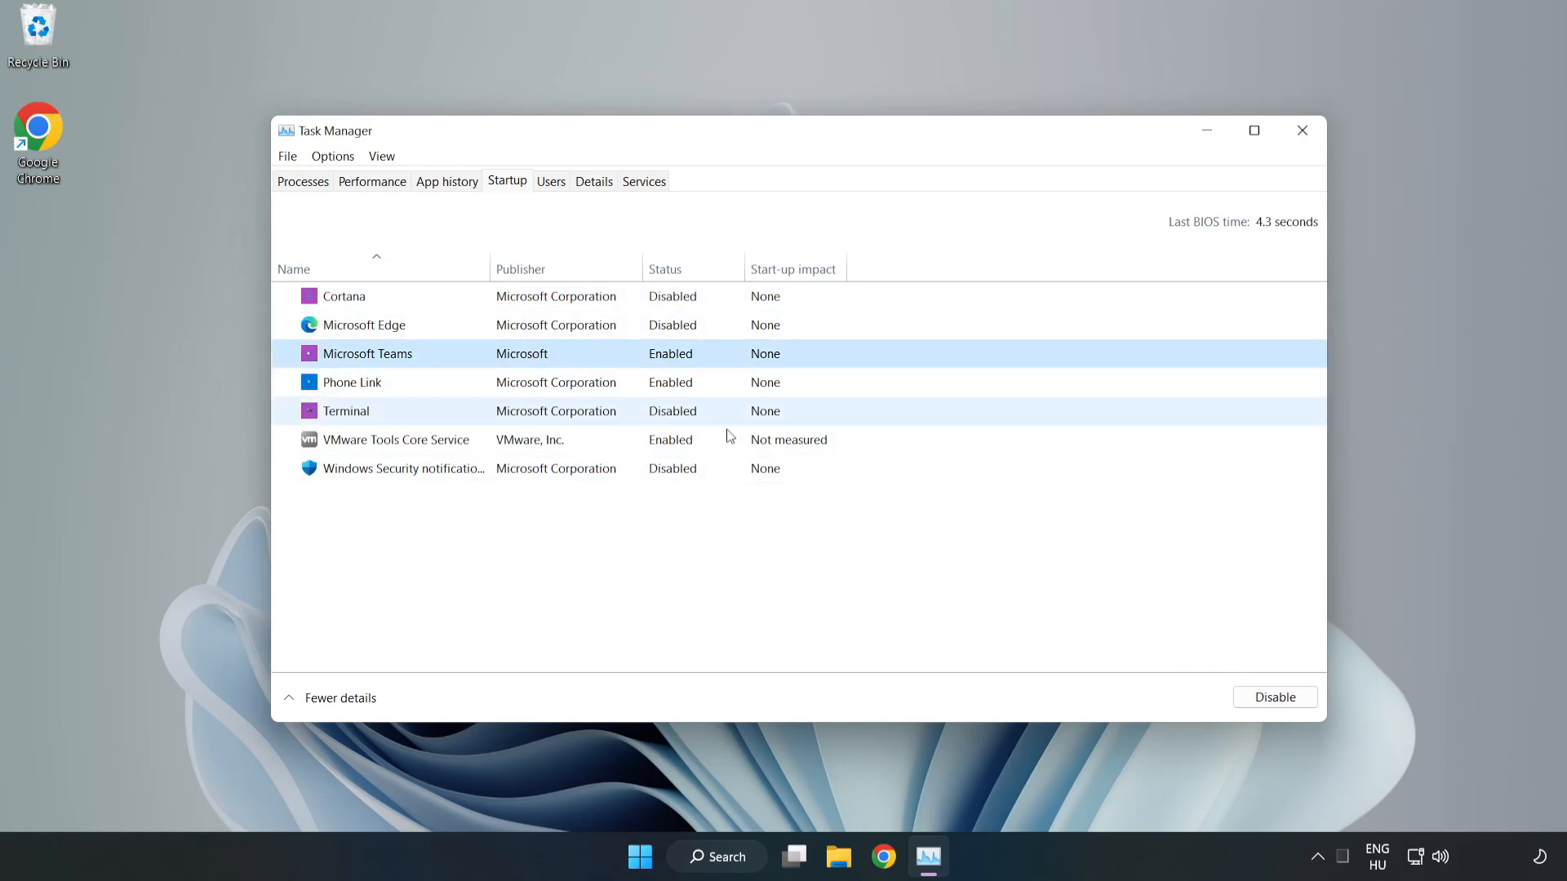
click(1275, 697)
click(525, 387)
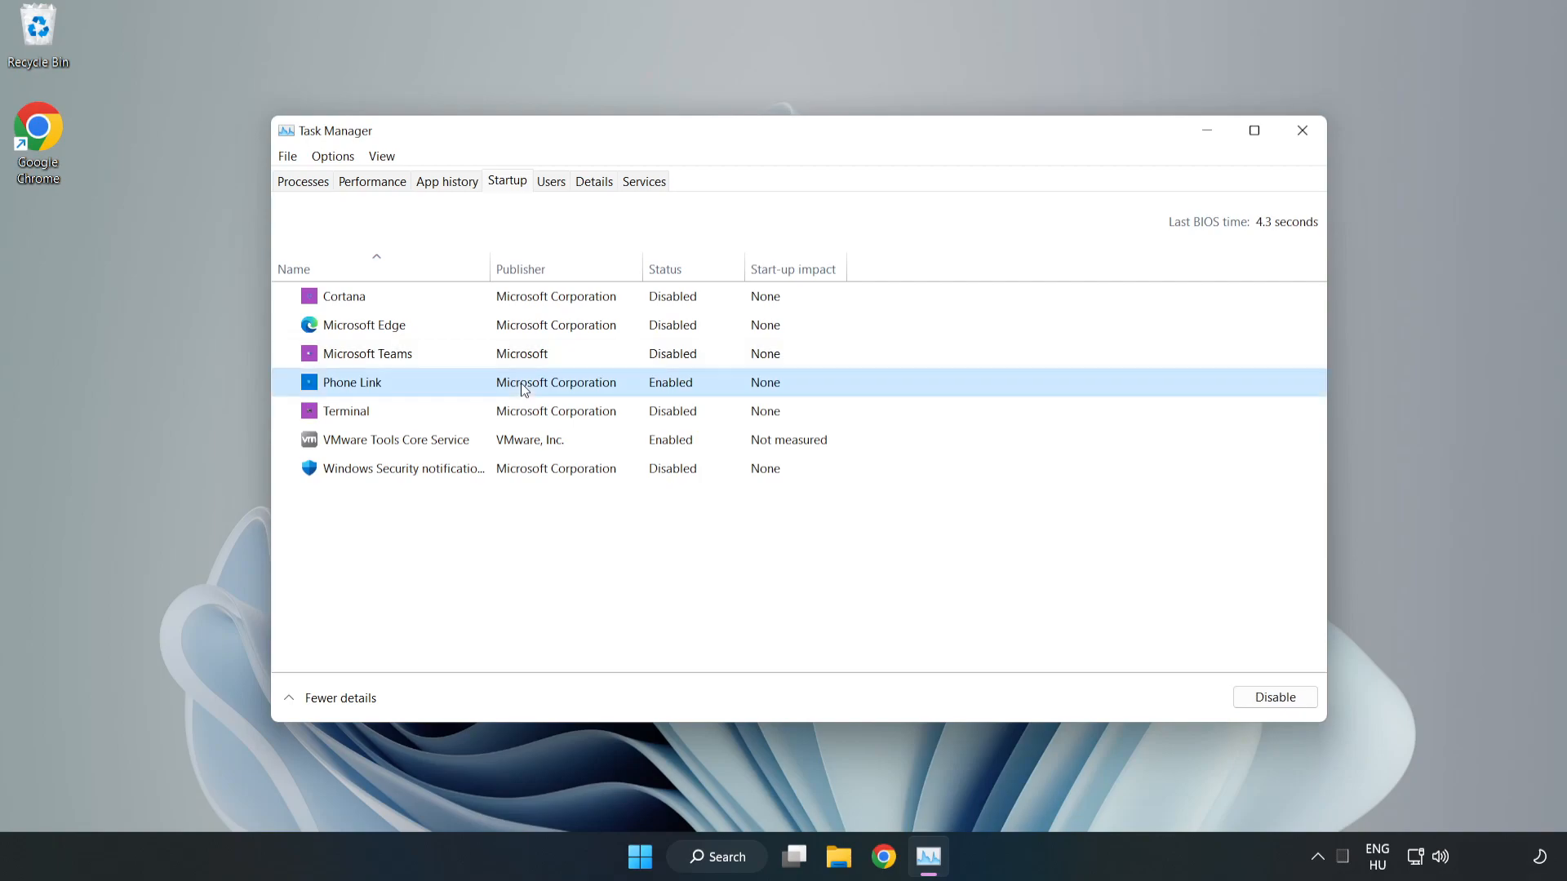
click(1308, 710)
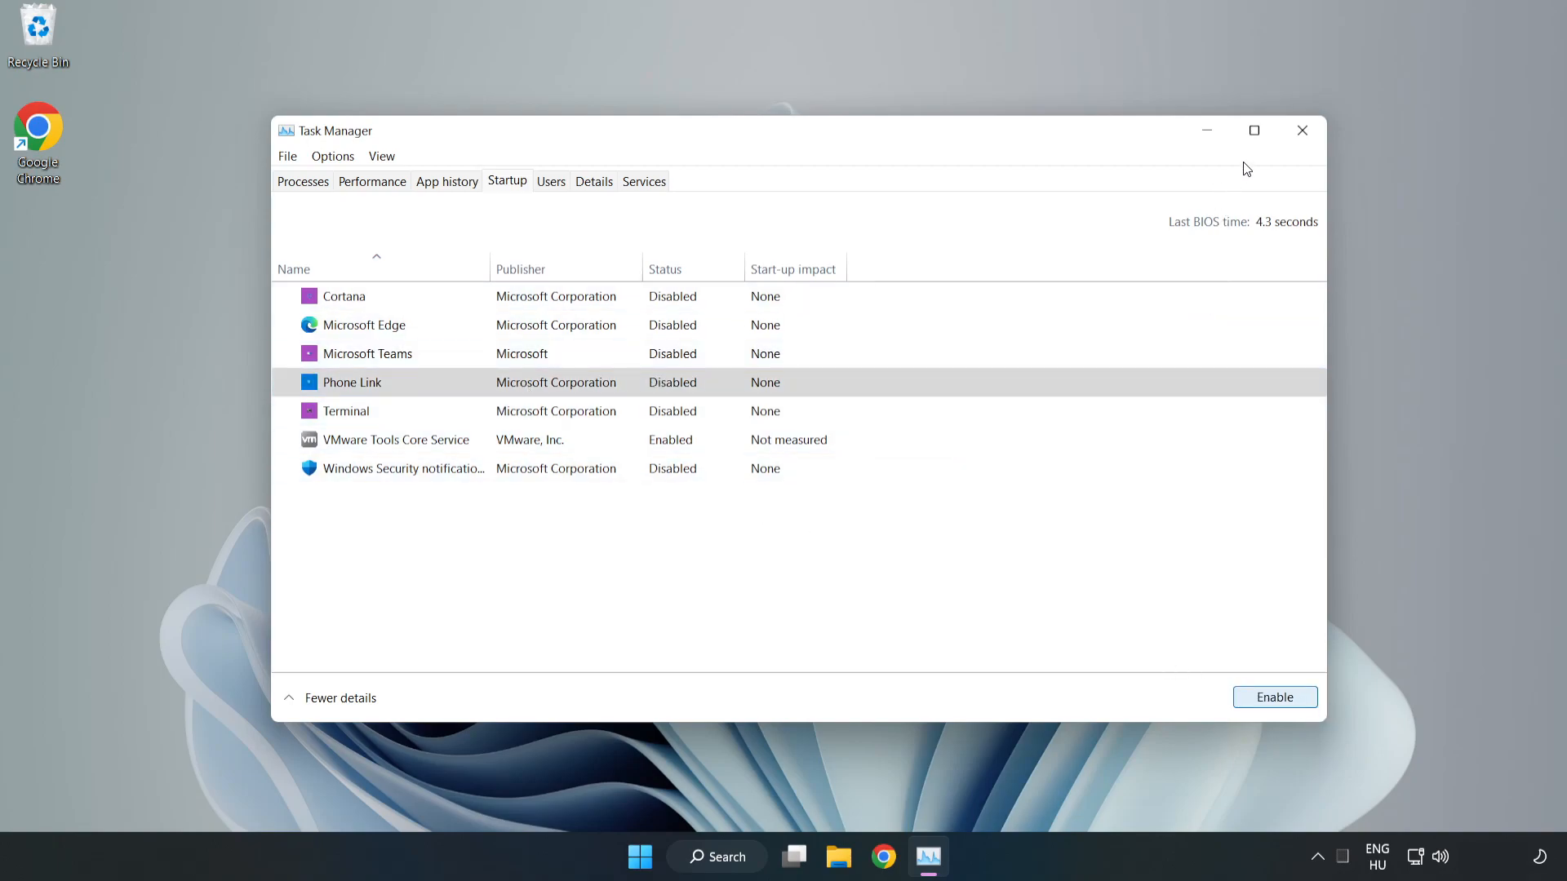
click(1306, 133)
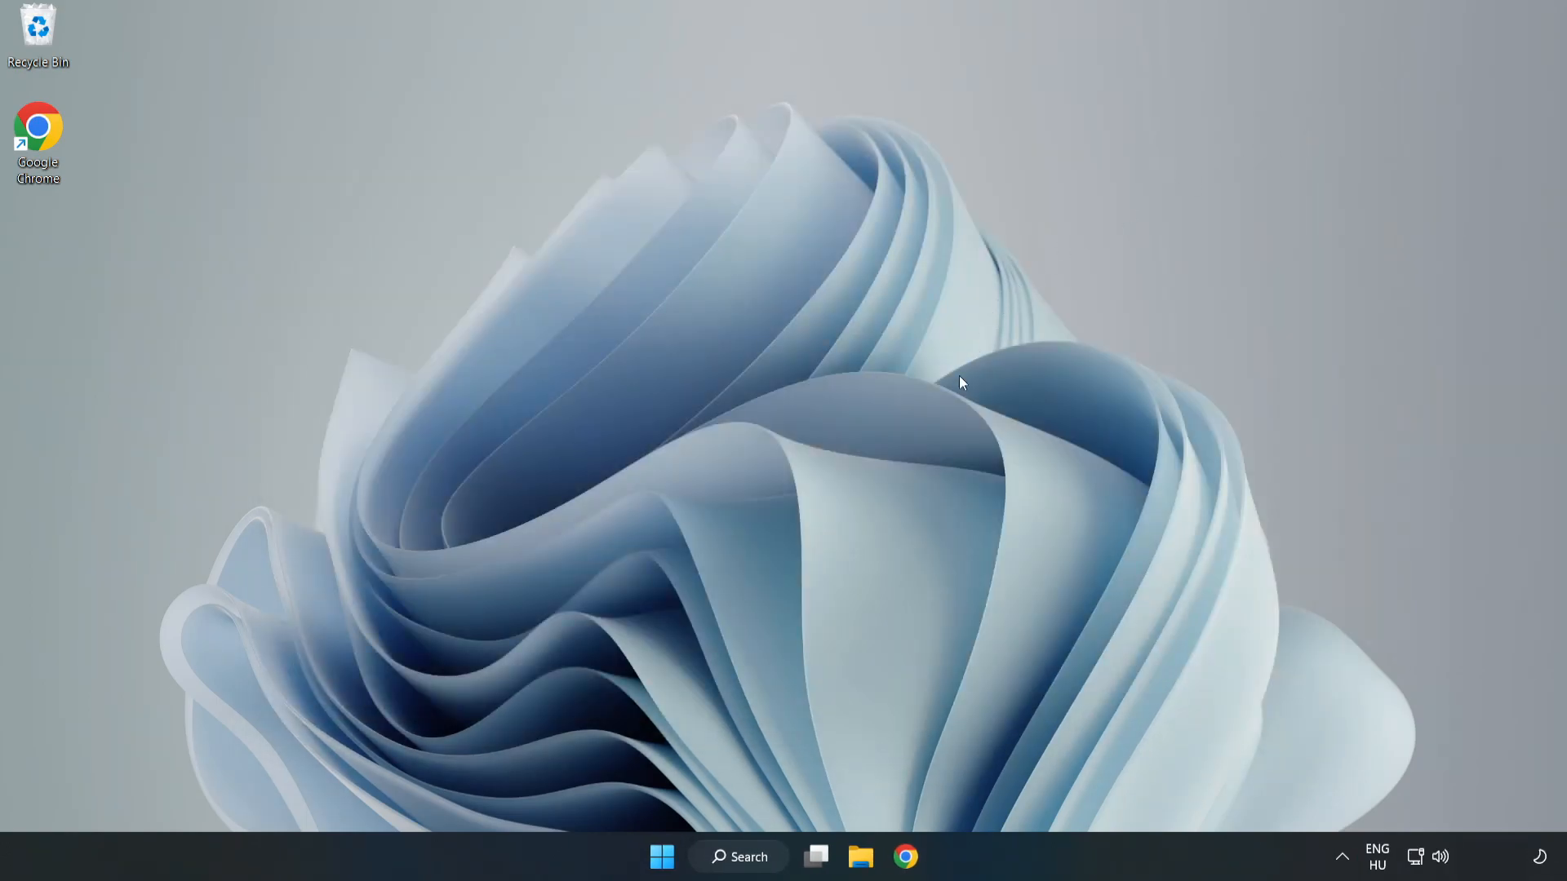
Step: Bring up Chrome on the DirectX download page, leaving the address unchanged
click(906, 856)
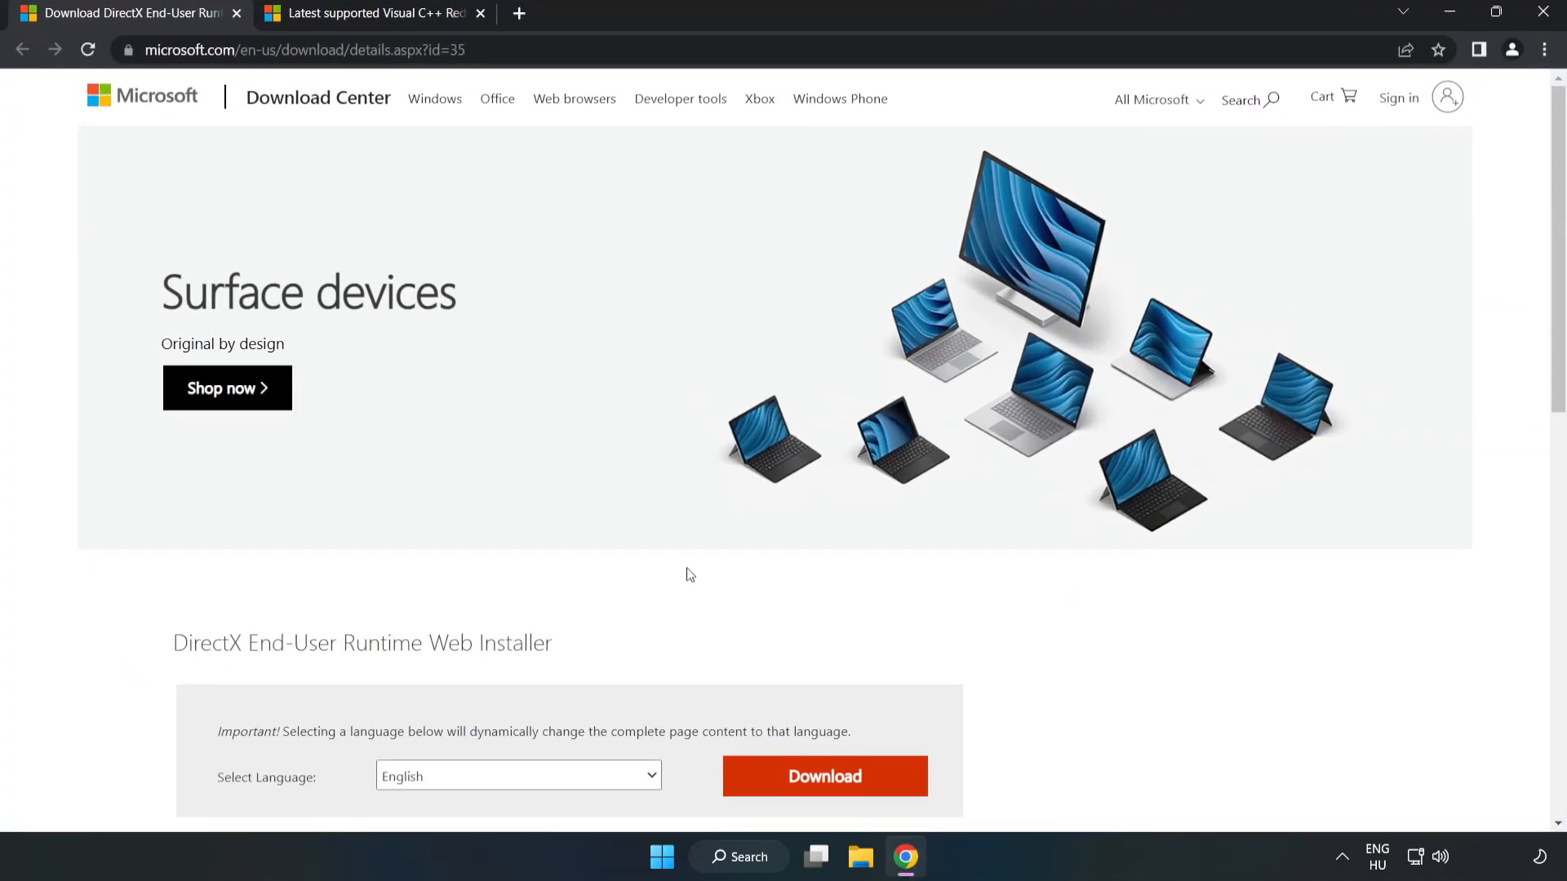
click(487, 50)
click(544, 49)
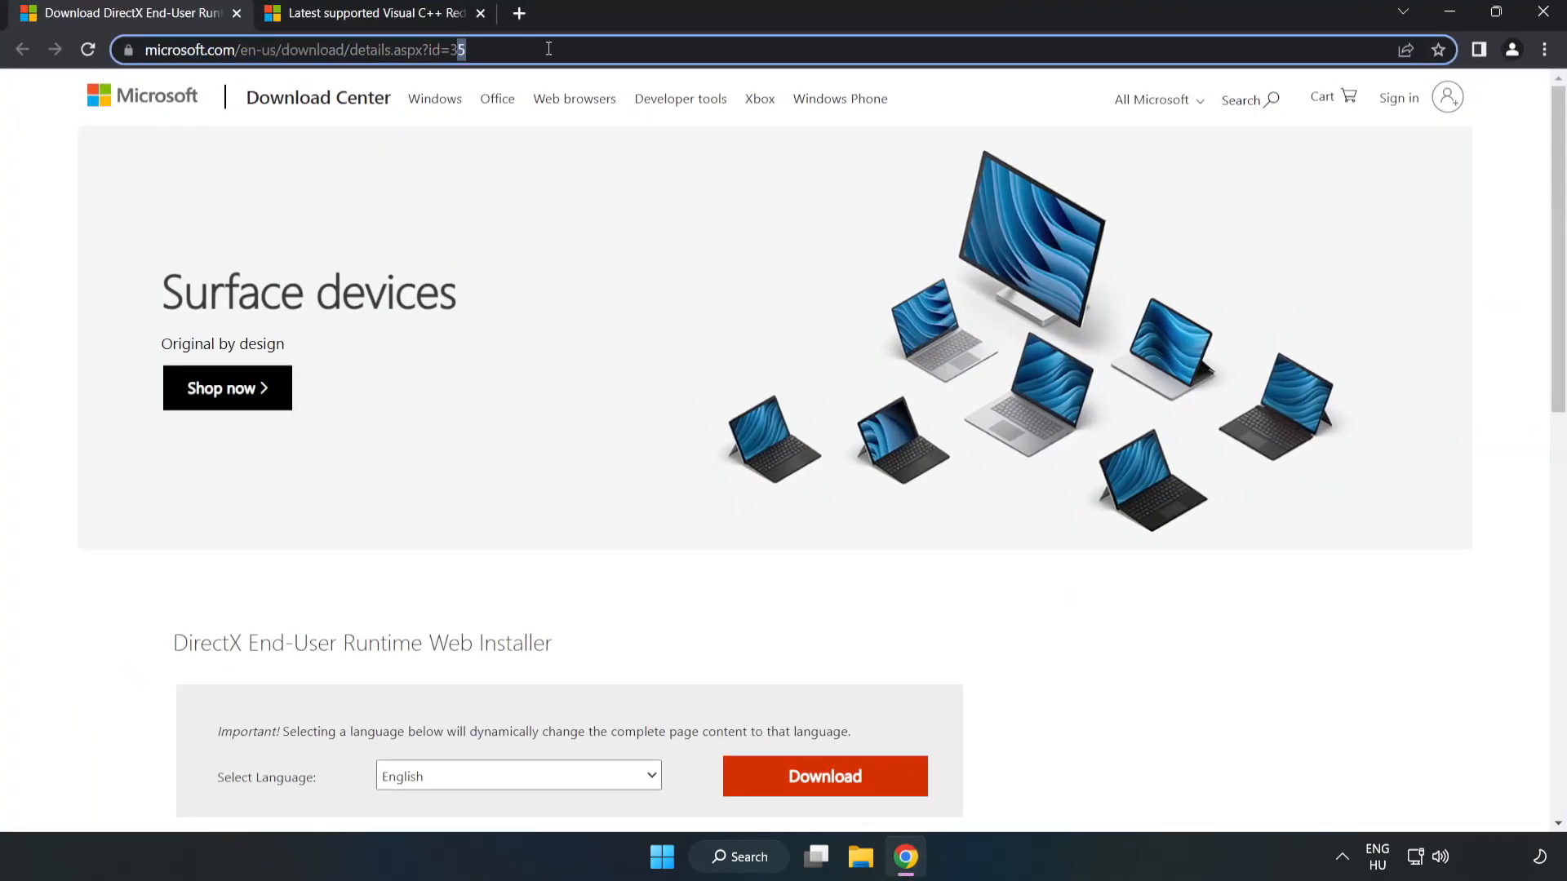
click(65, 186)
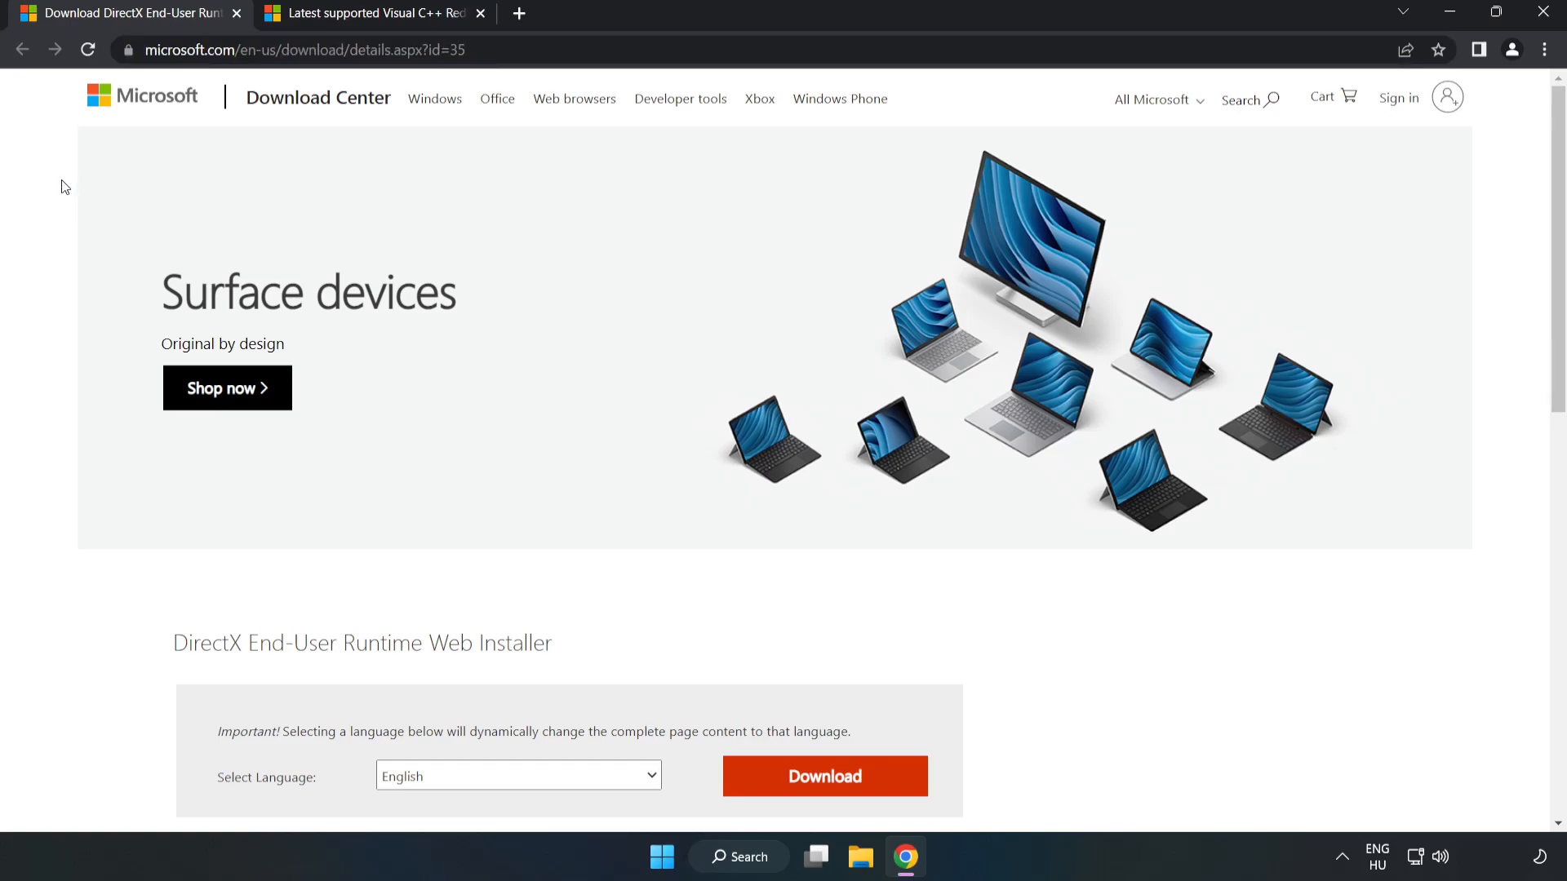
scroll(64, 186, down, 2)
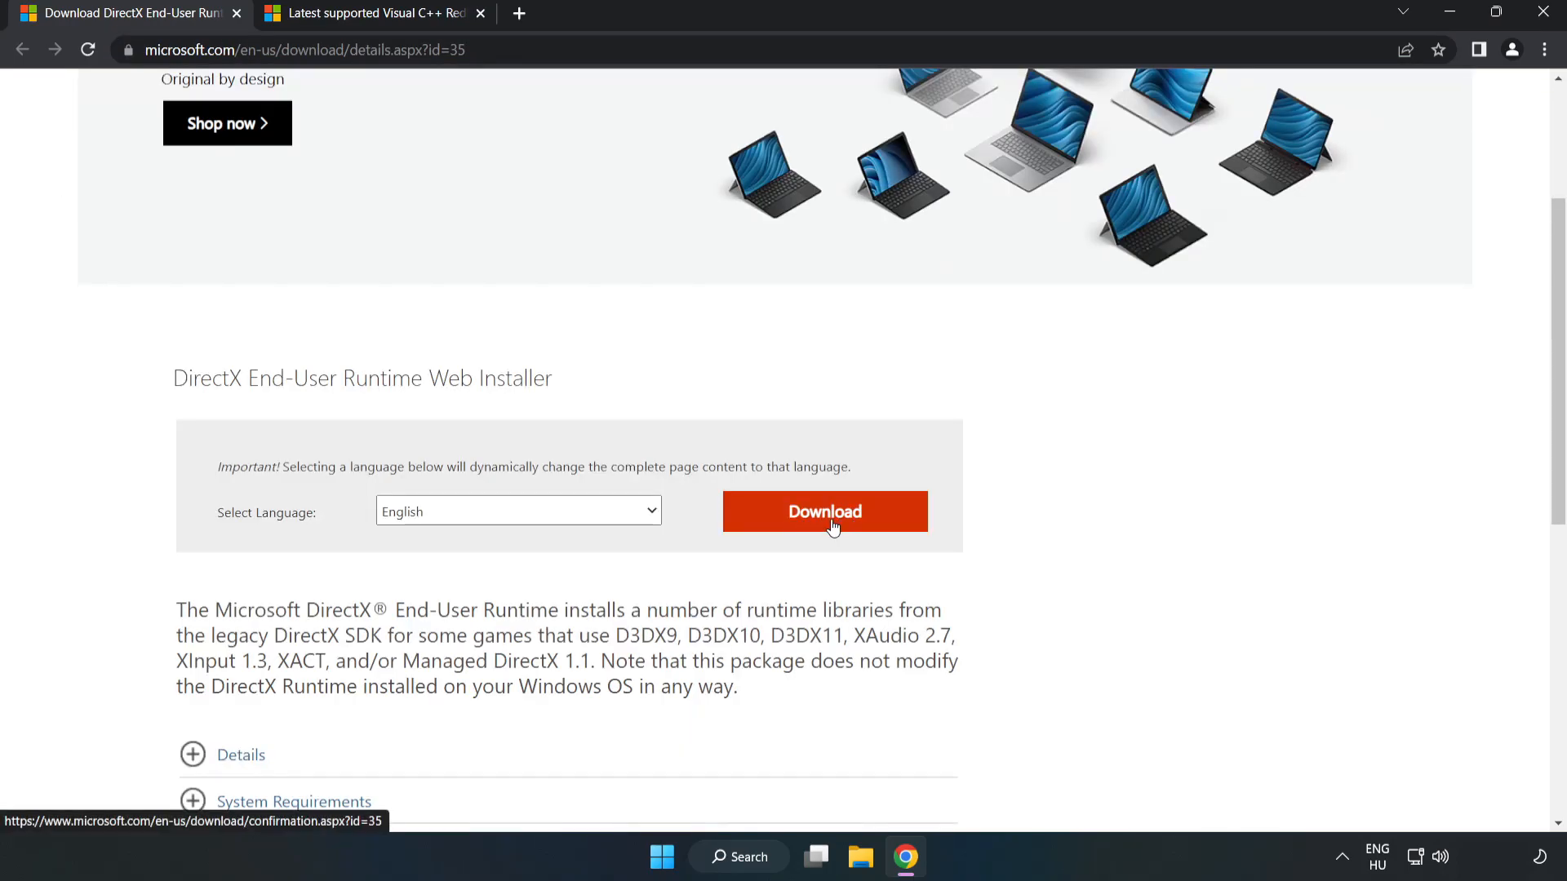
Step: Download the DirectX End-User Runtime Web Installer and run dxwebsetup.exe, centring its window
click(833, 524)
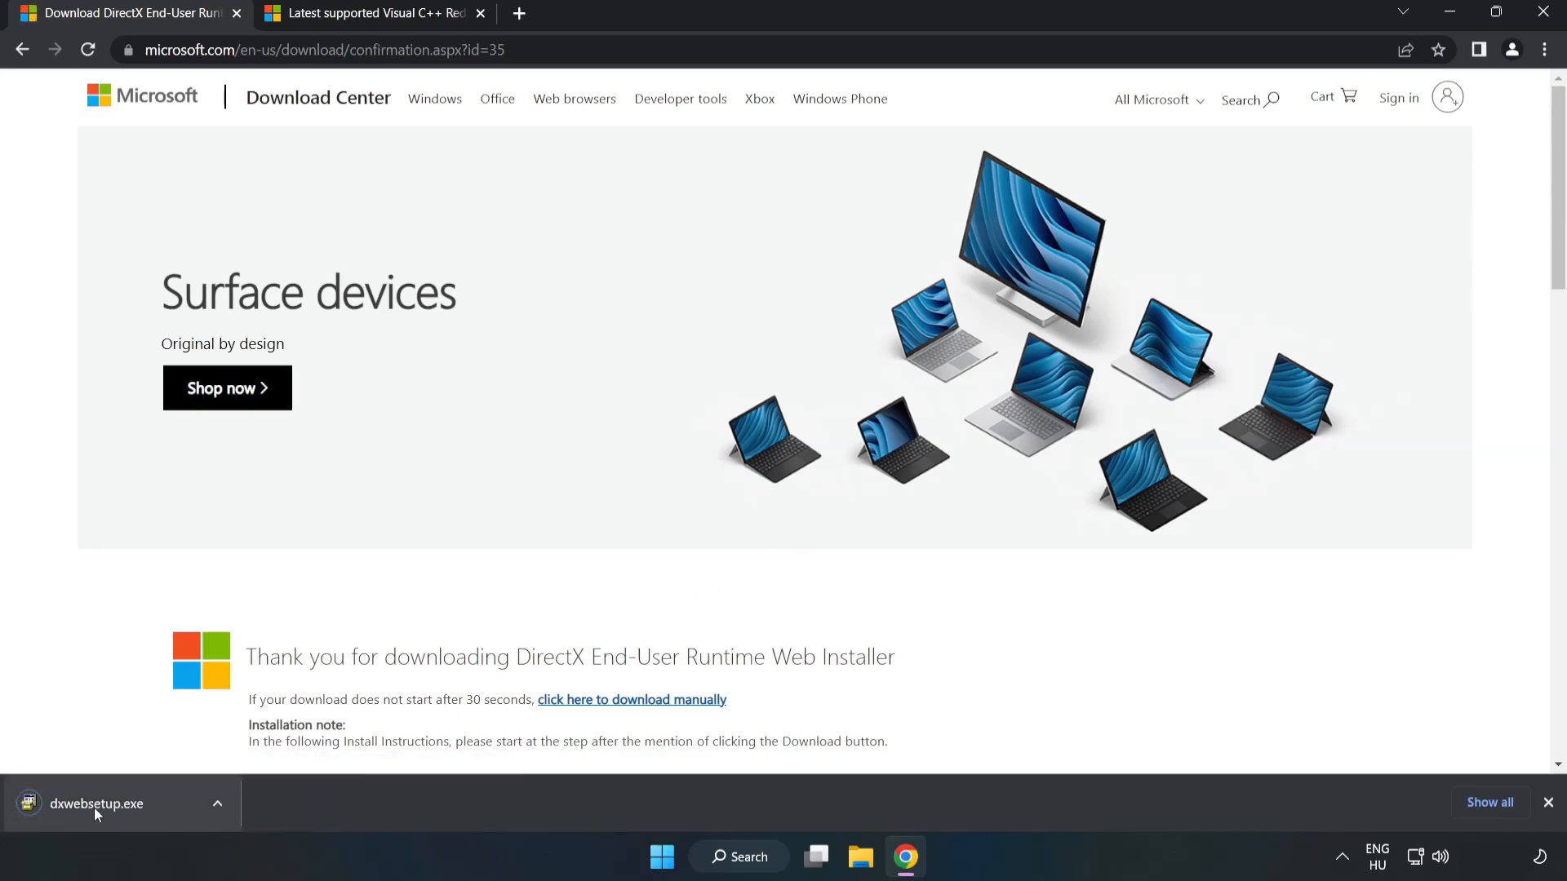
click(116, 804)
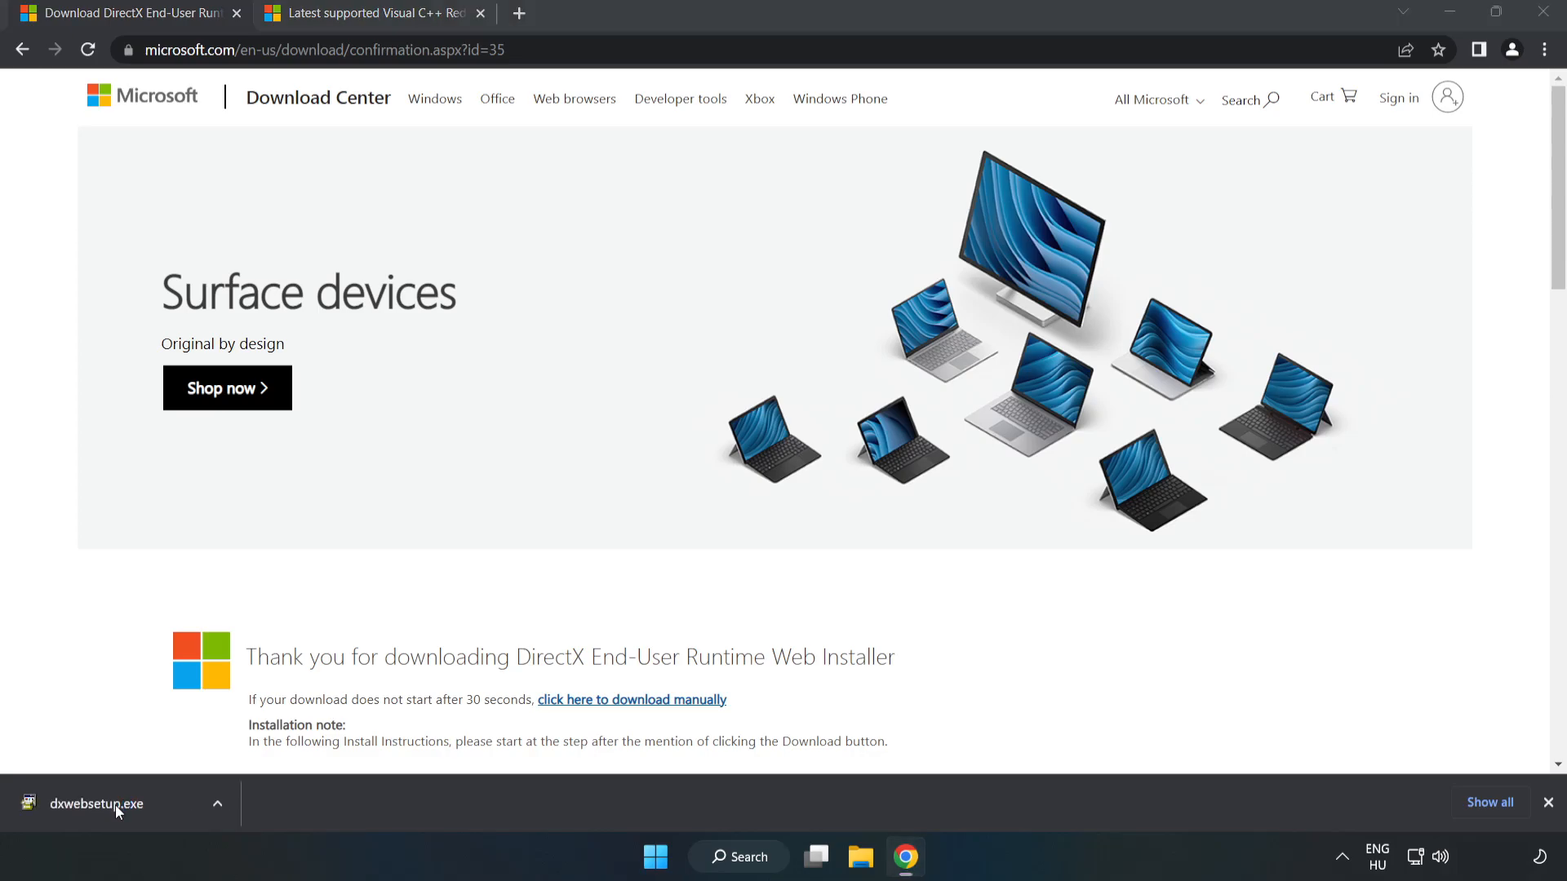
drag(355, 120, 764, 266)
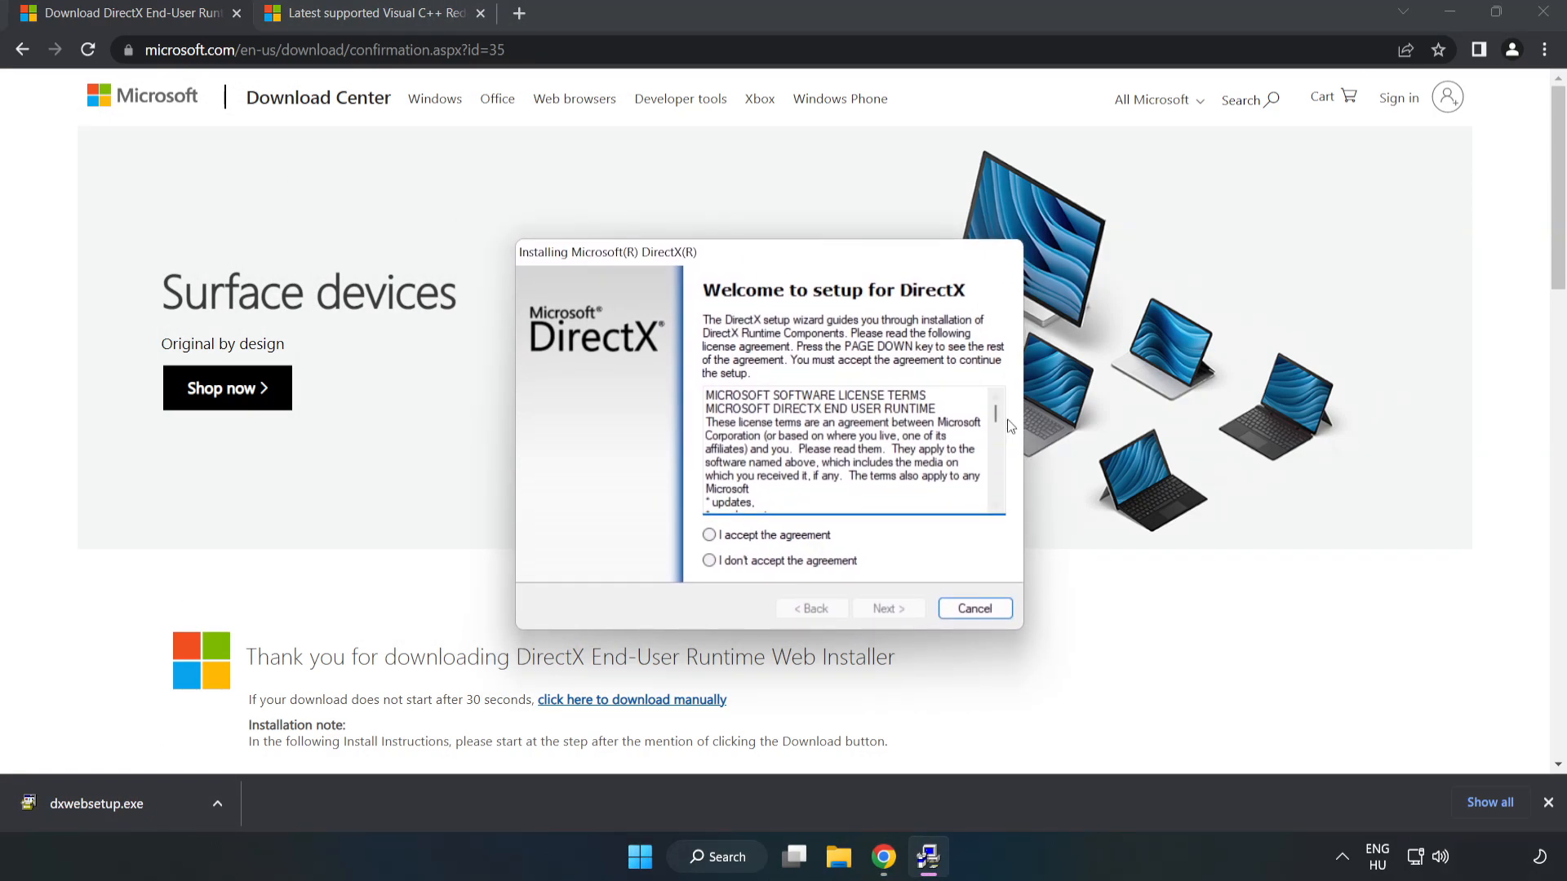
drag(997, 419, 987, 503)
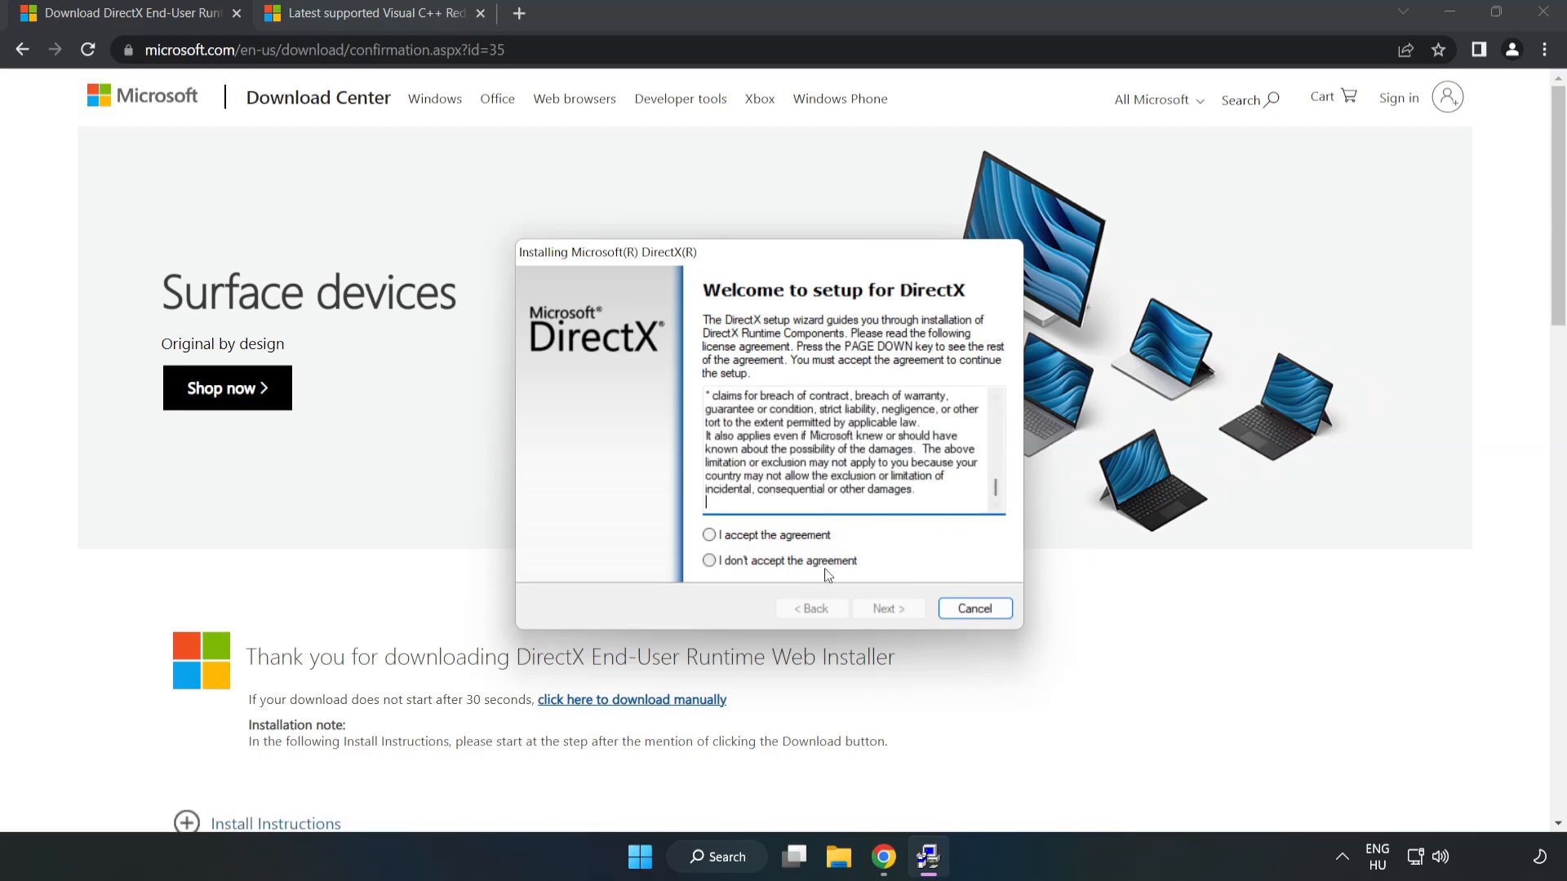
Step: Accept the license, skip the Bing Bar and finish the DirectX setup
click(709, 536)
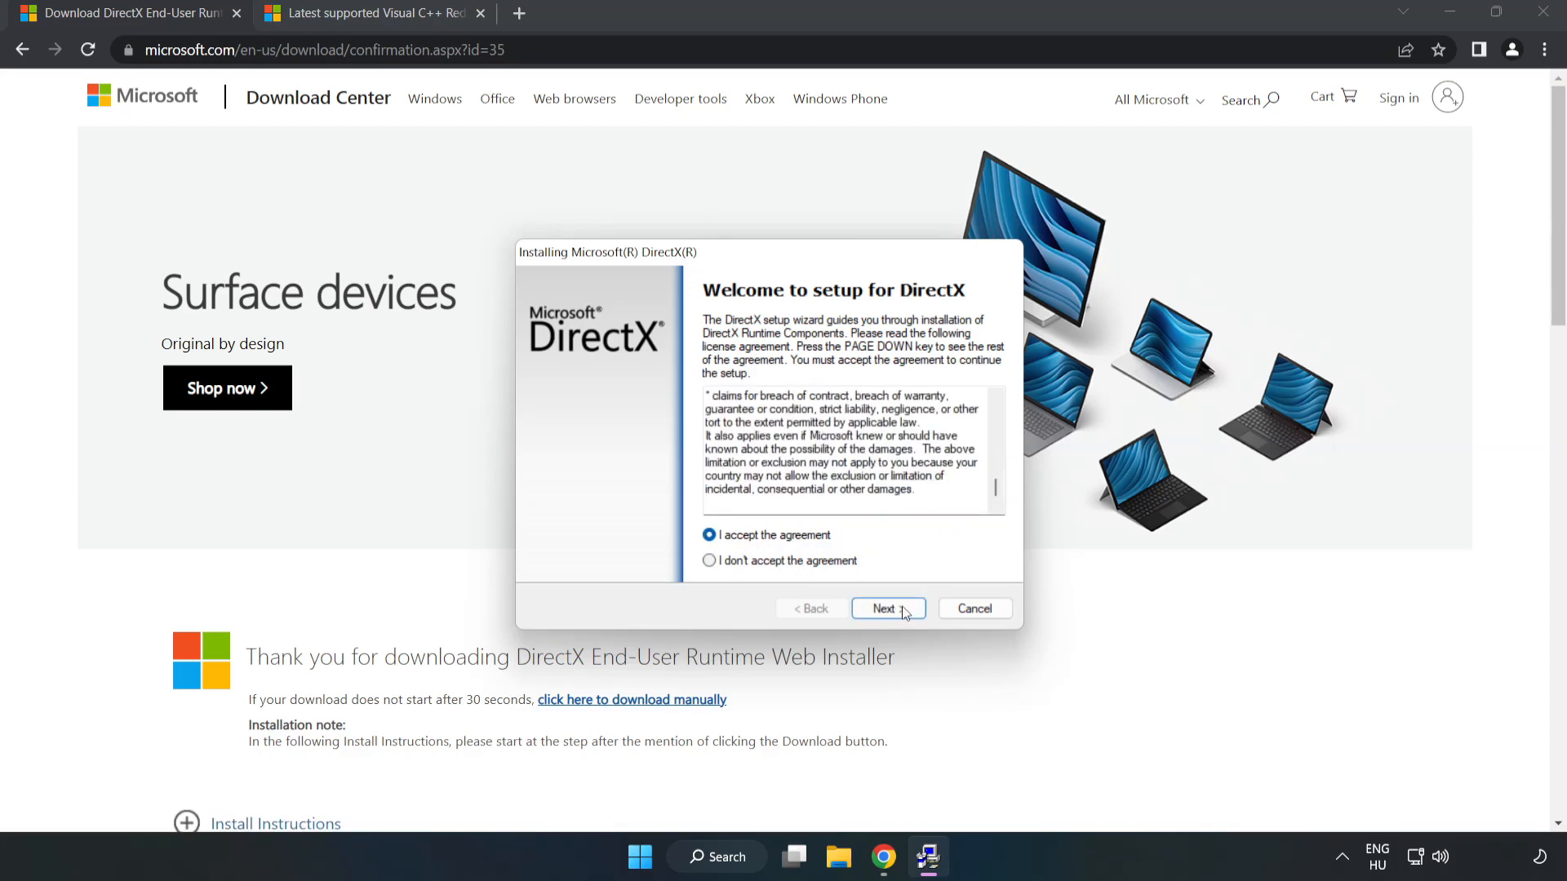
click(895, 613)
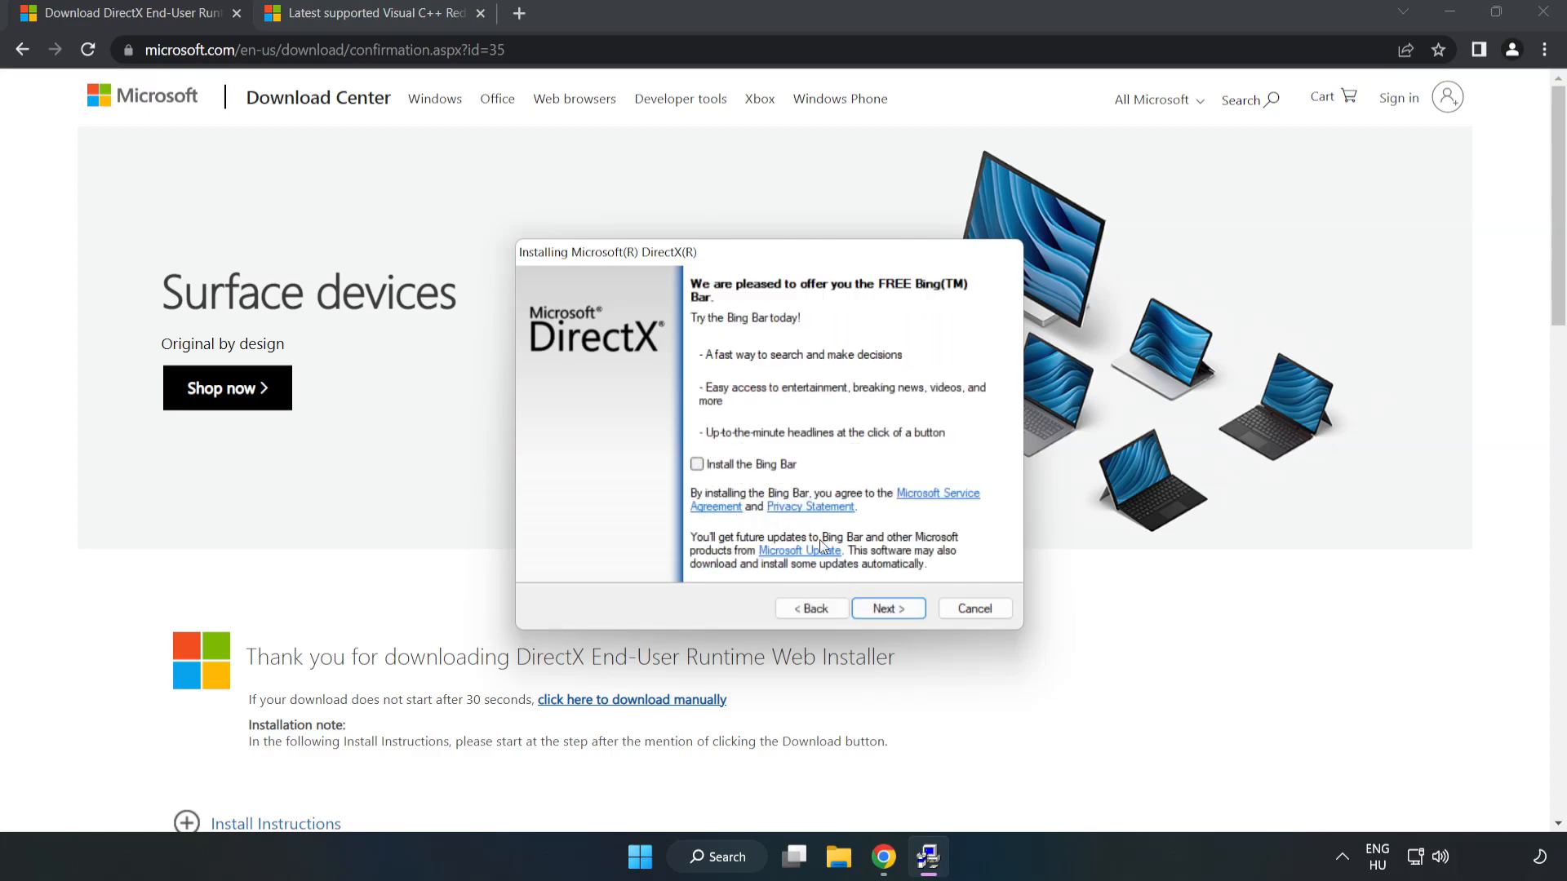
click(900, 609)
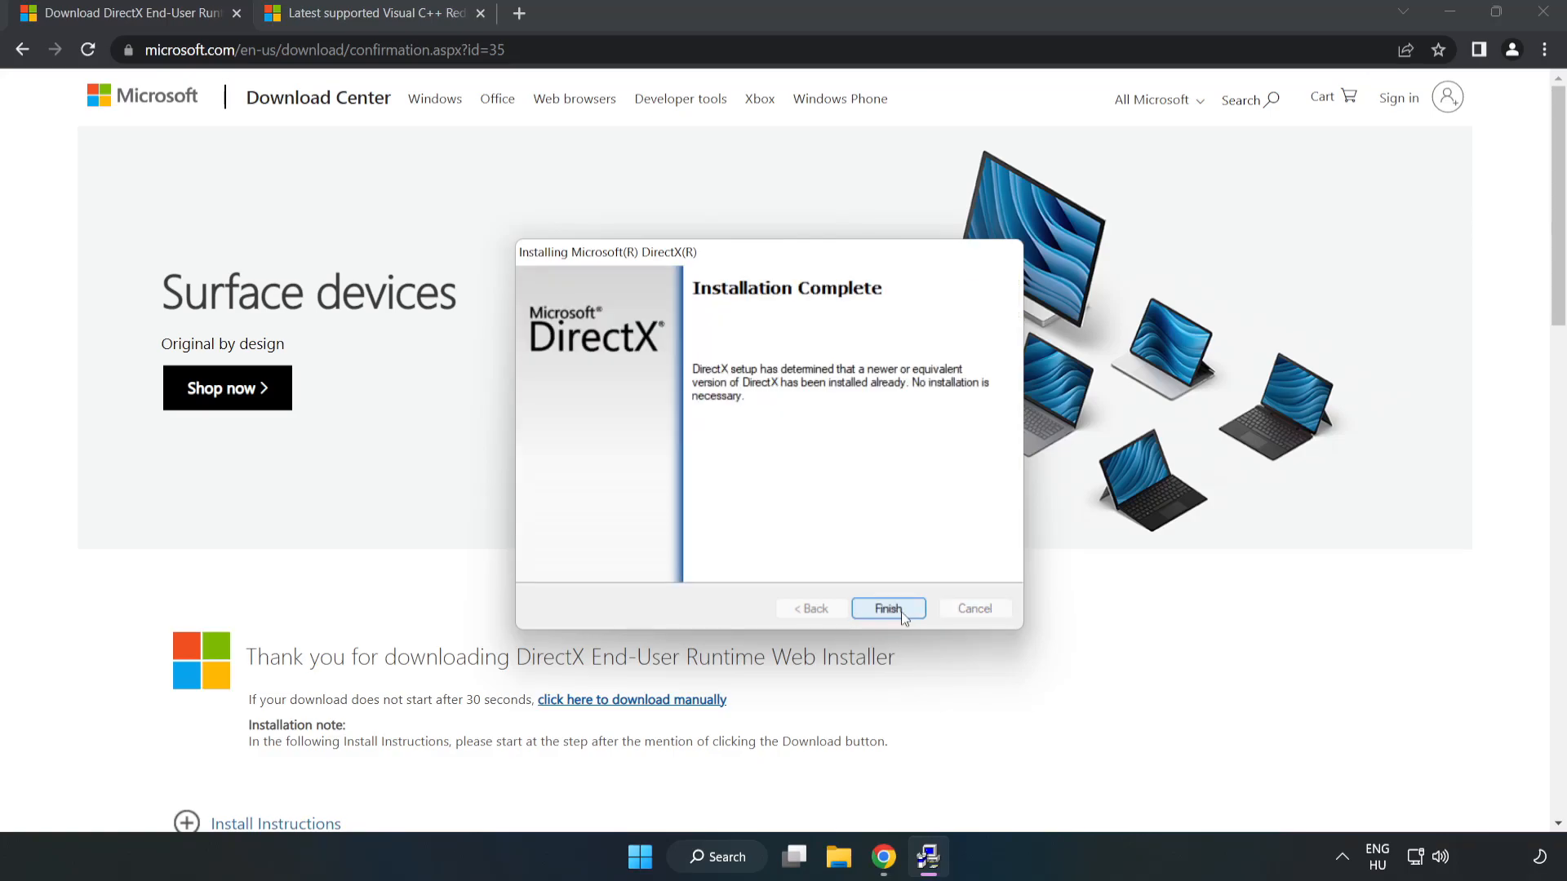
click(897, 612)
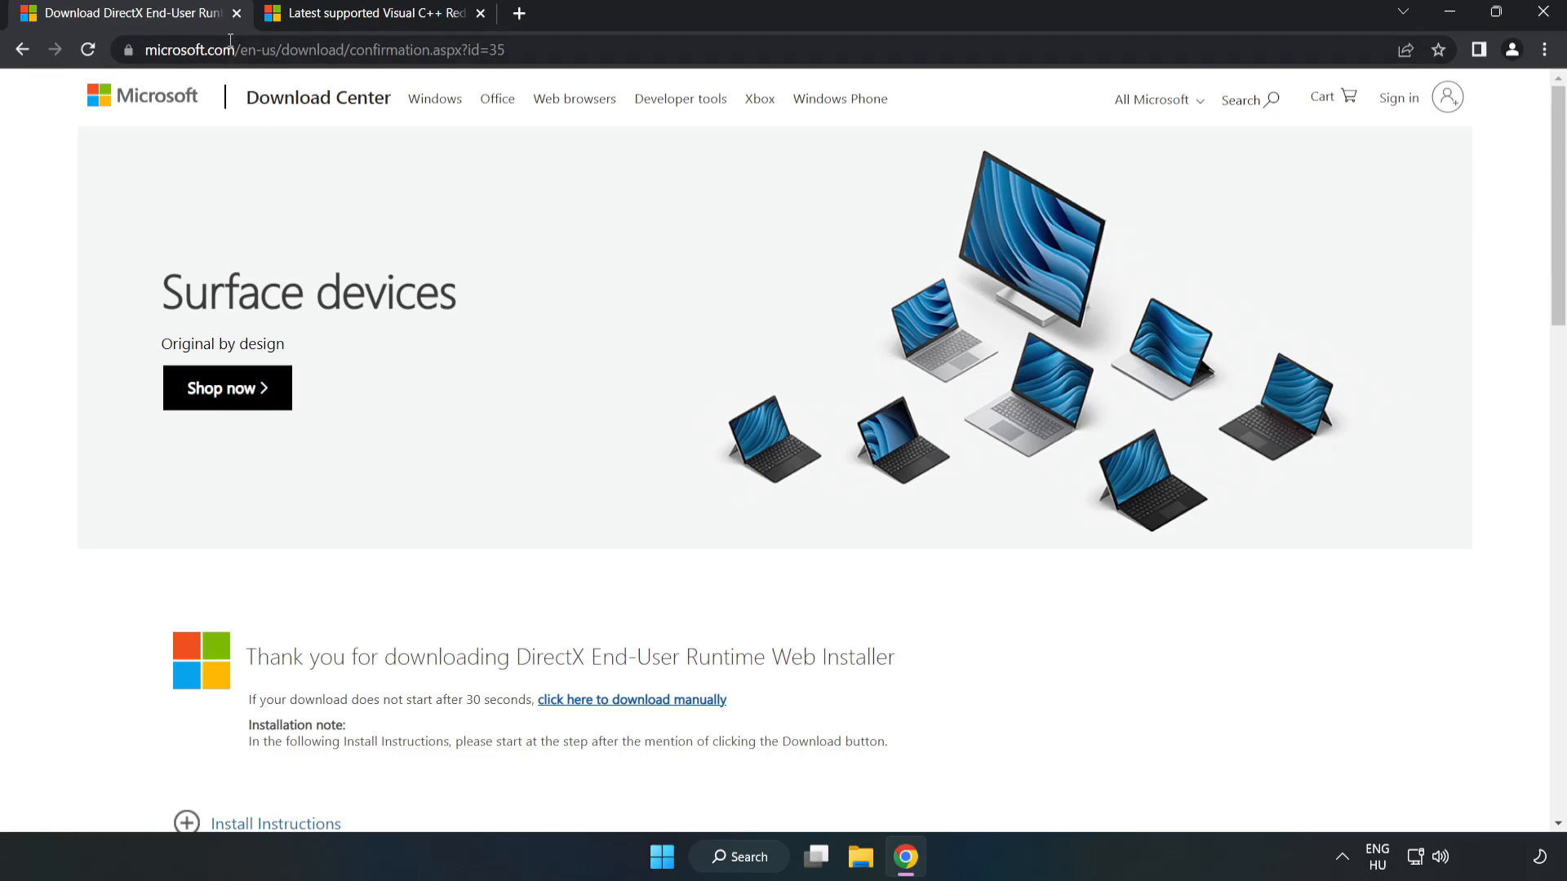
Step: Close the DirectX tab and bring the Visual Studio 2015-2022 redistributable table into view
click(236, 13)
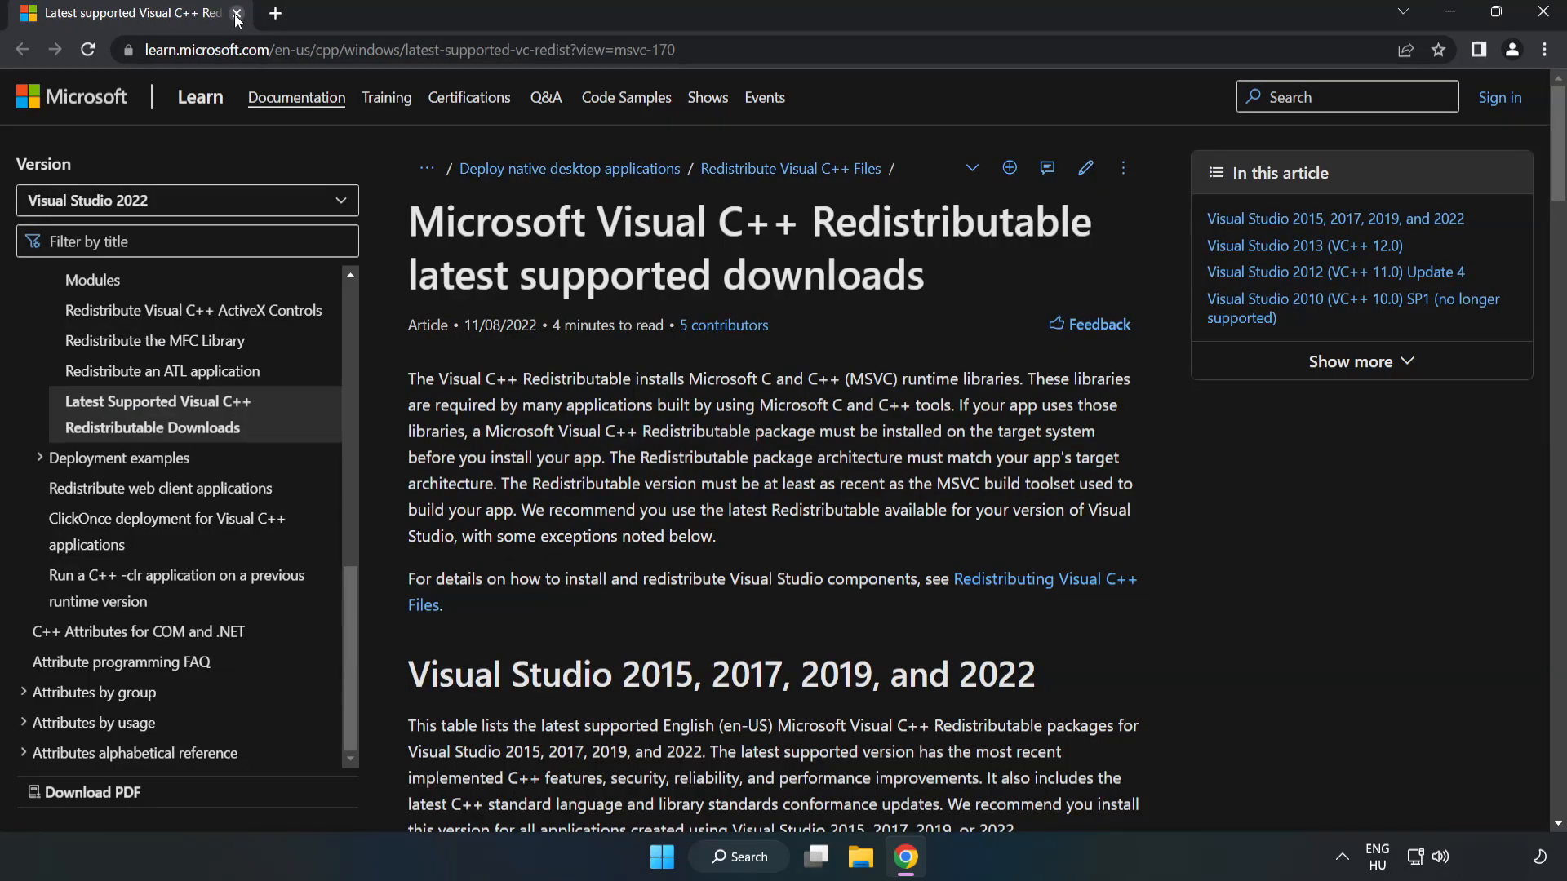
click(448, 50)
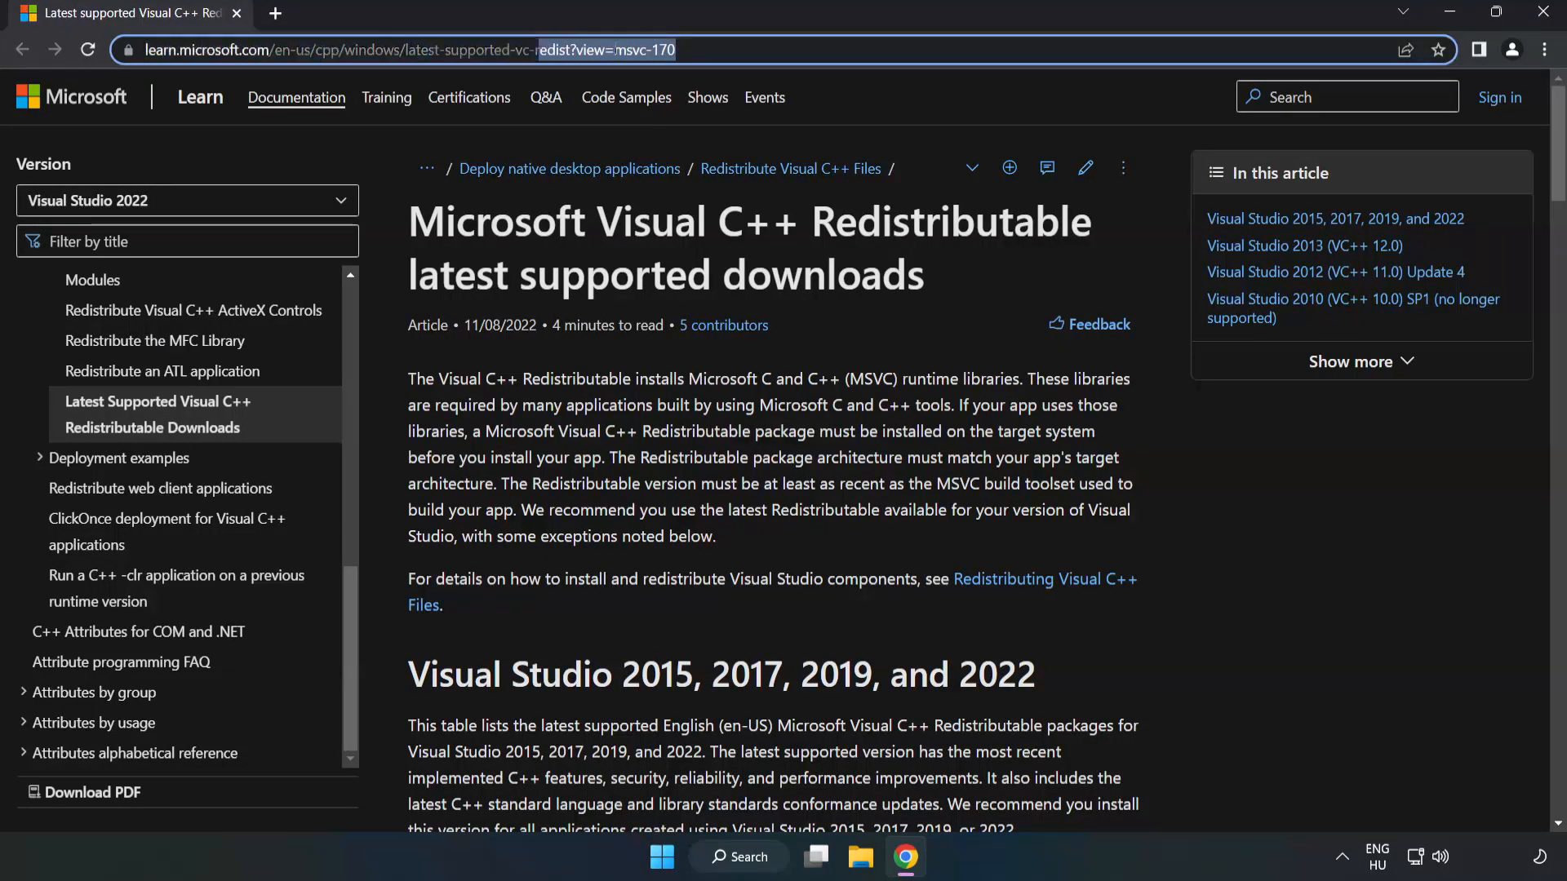
click(735, 49)
click(626, 294)
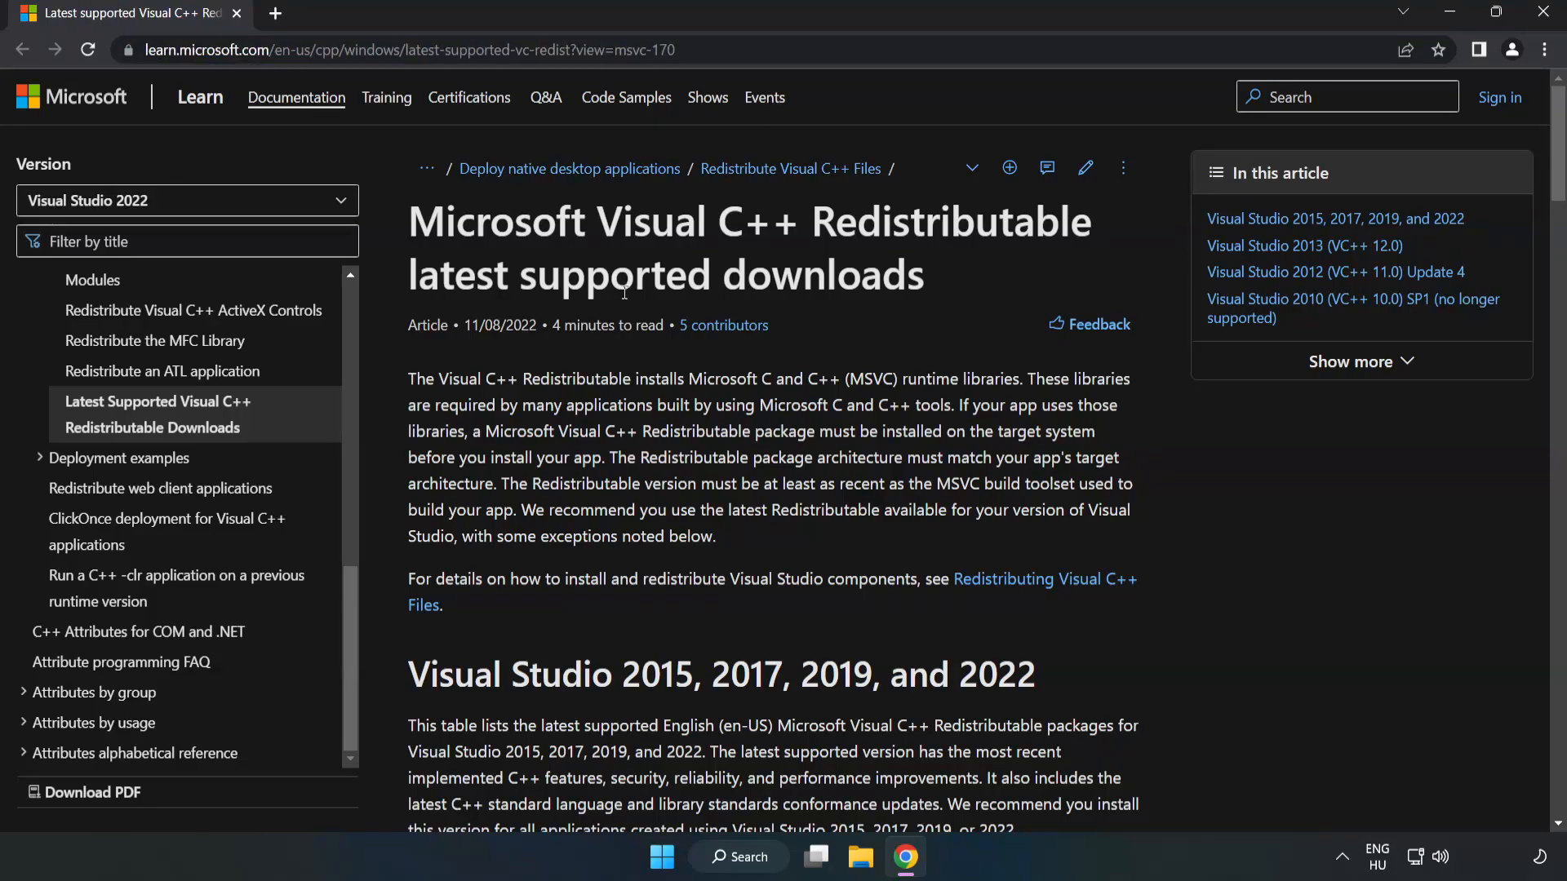
scroll(626, 293, down, 3)
scroll(626, 298, down, 3)
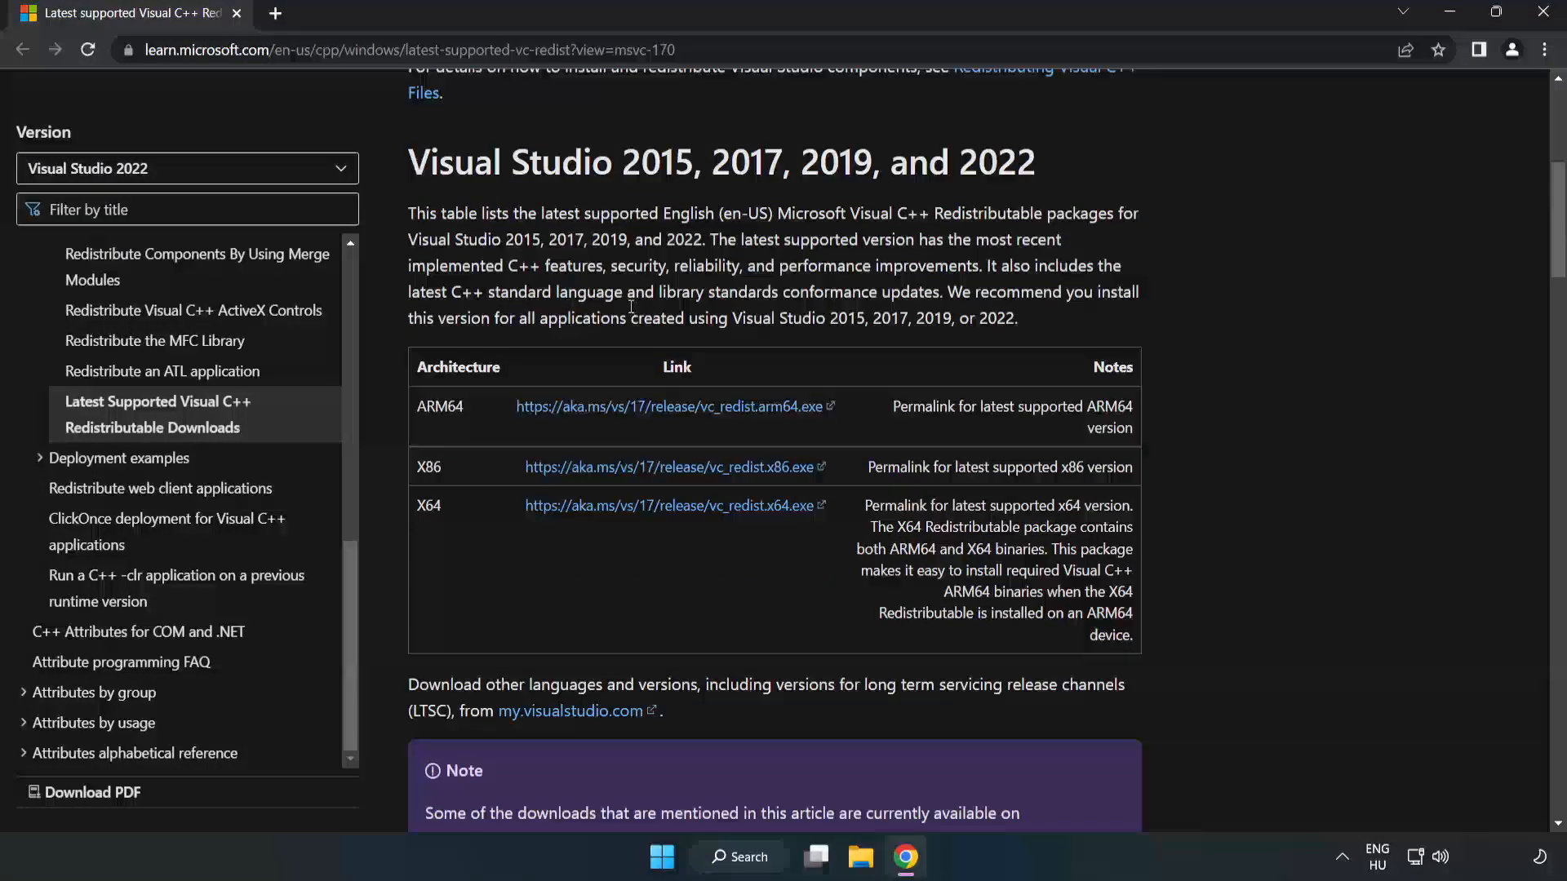
scroll(625, 297, down, 2)
scroll(618, 318, up, 1)
drag(410, 159, 1036, 162)
click(646, 392)
Step: Download the ARM64, x86 and x64 Visual C++ redistributables and launch the ARM64 installer
click(633, 406)
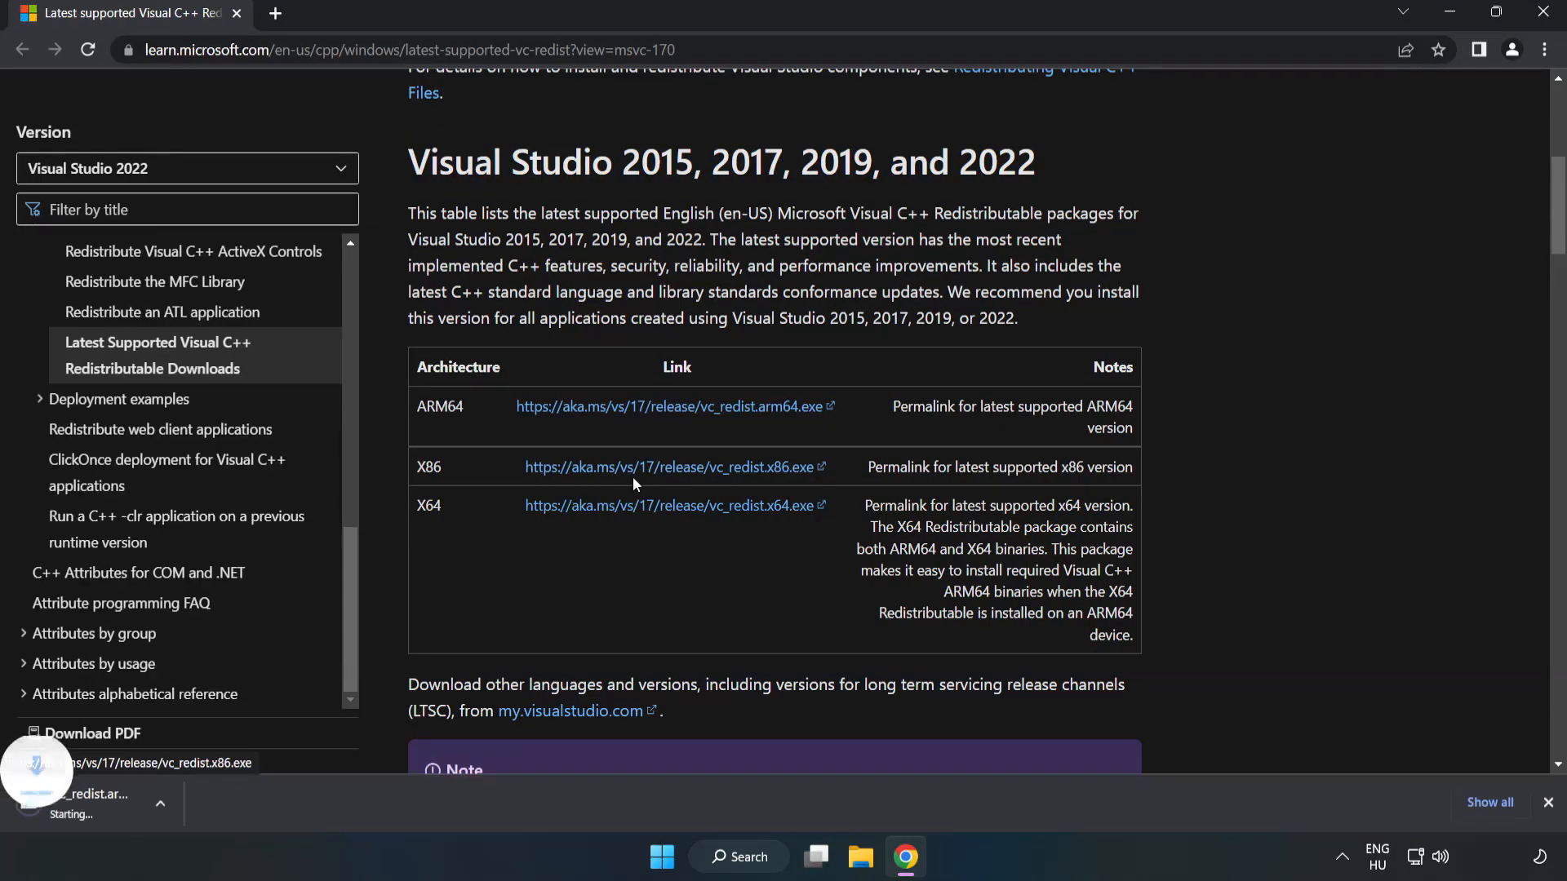
click(638, 471)
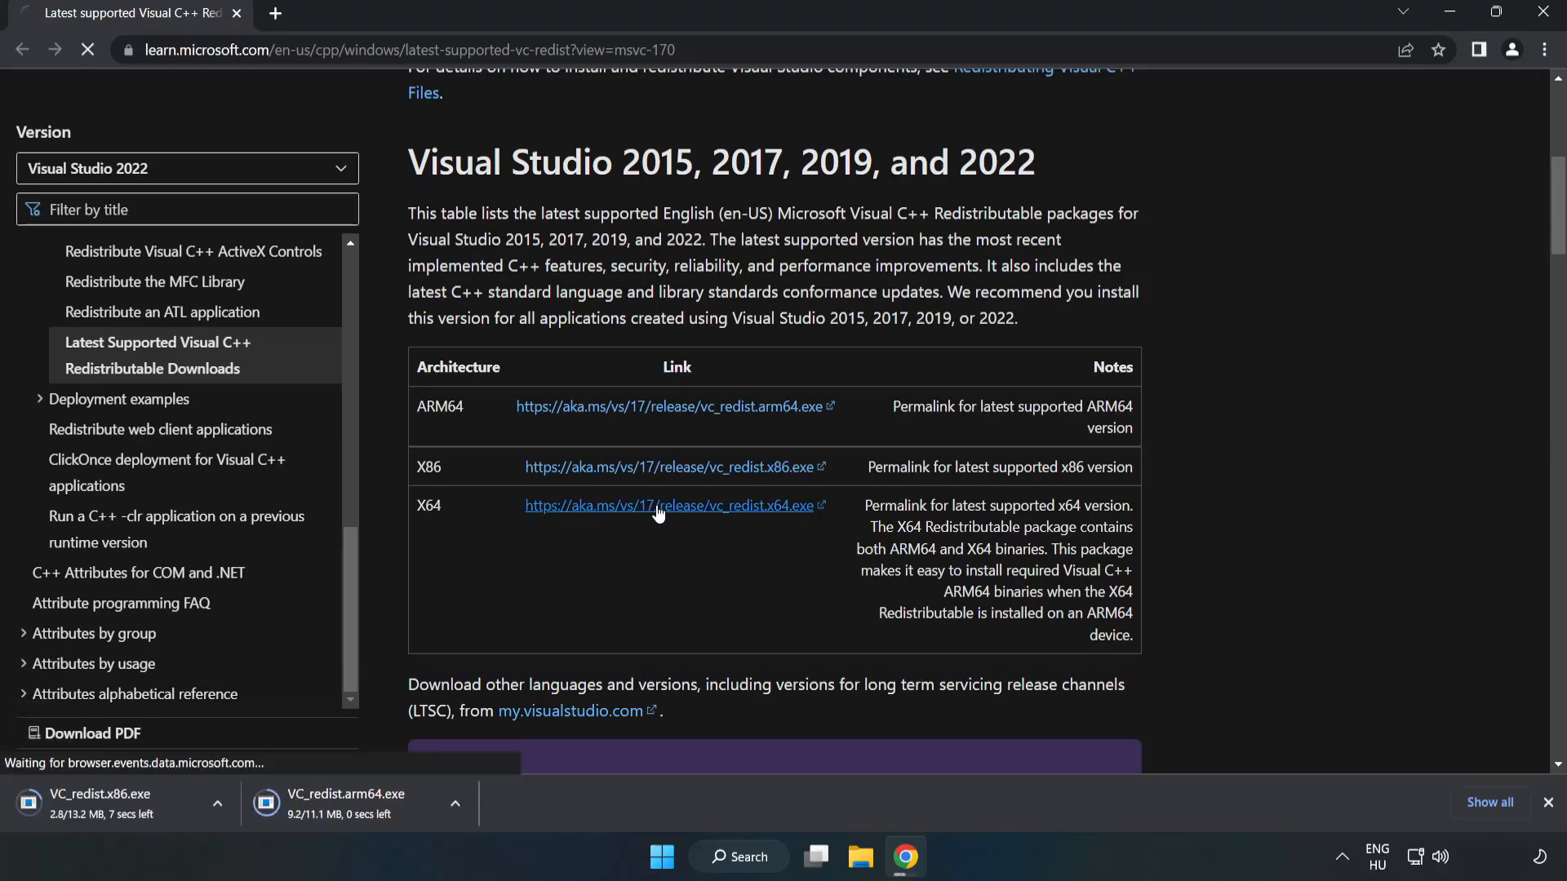
click(658, 508)
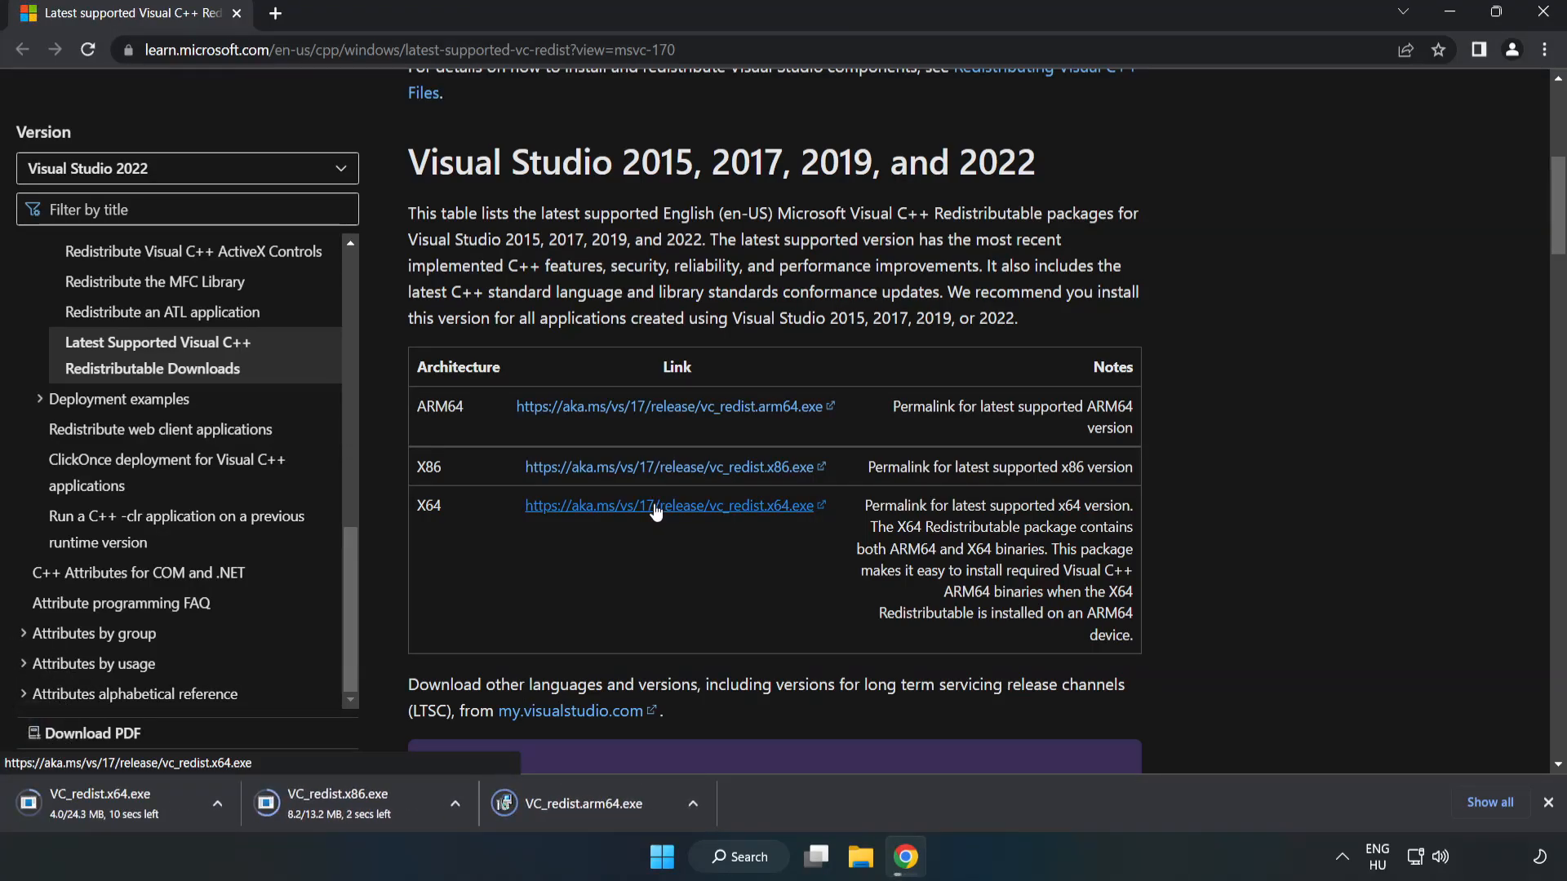
click(598, 804)
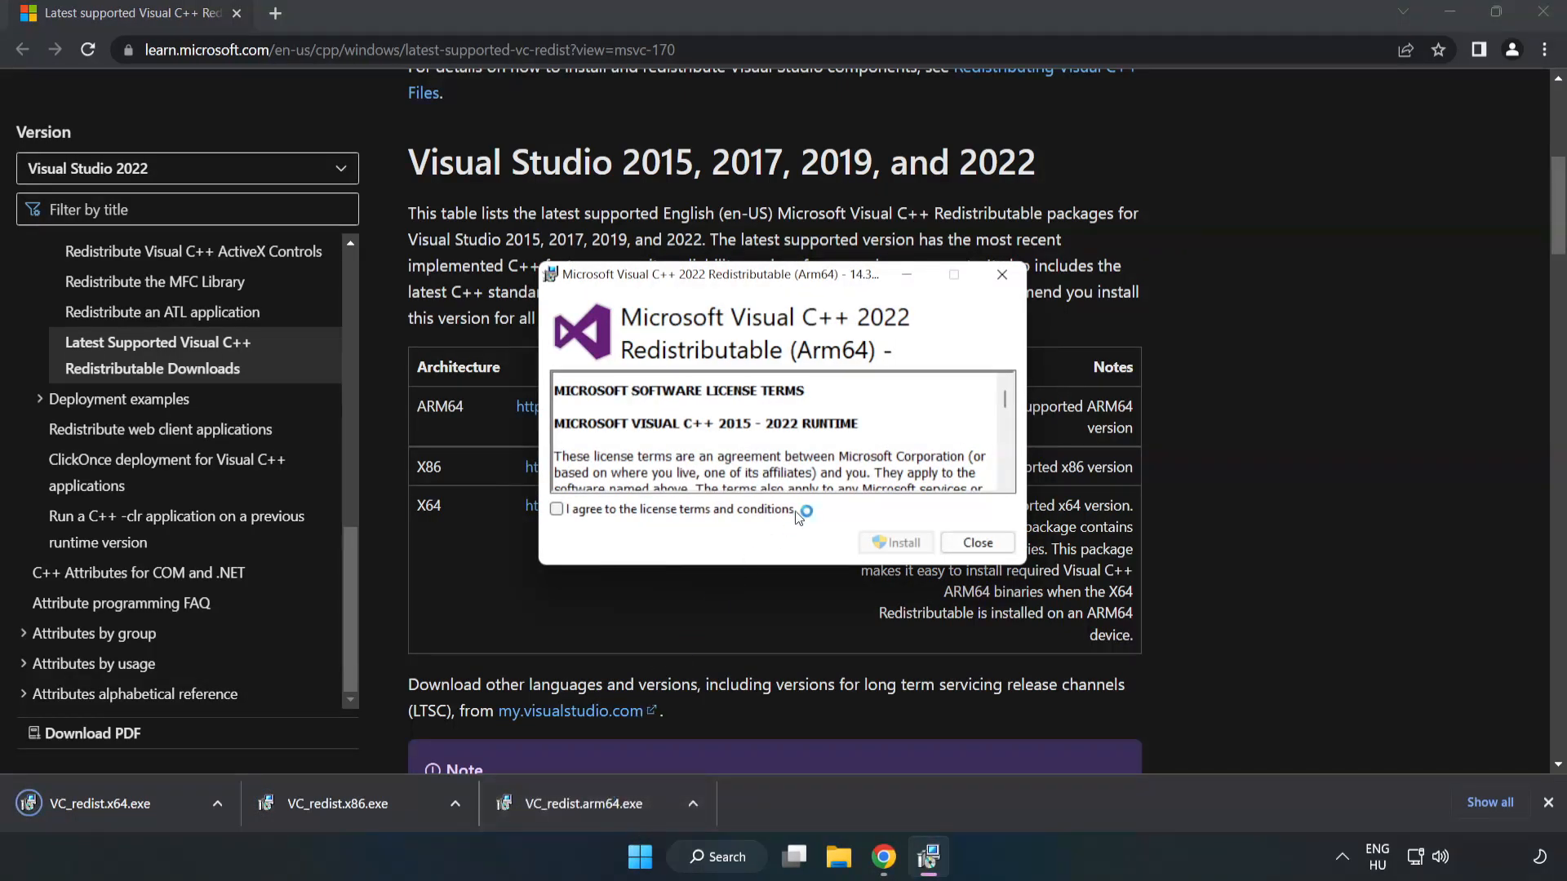
drag(1005, 399, 1007, 480)
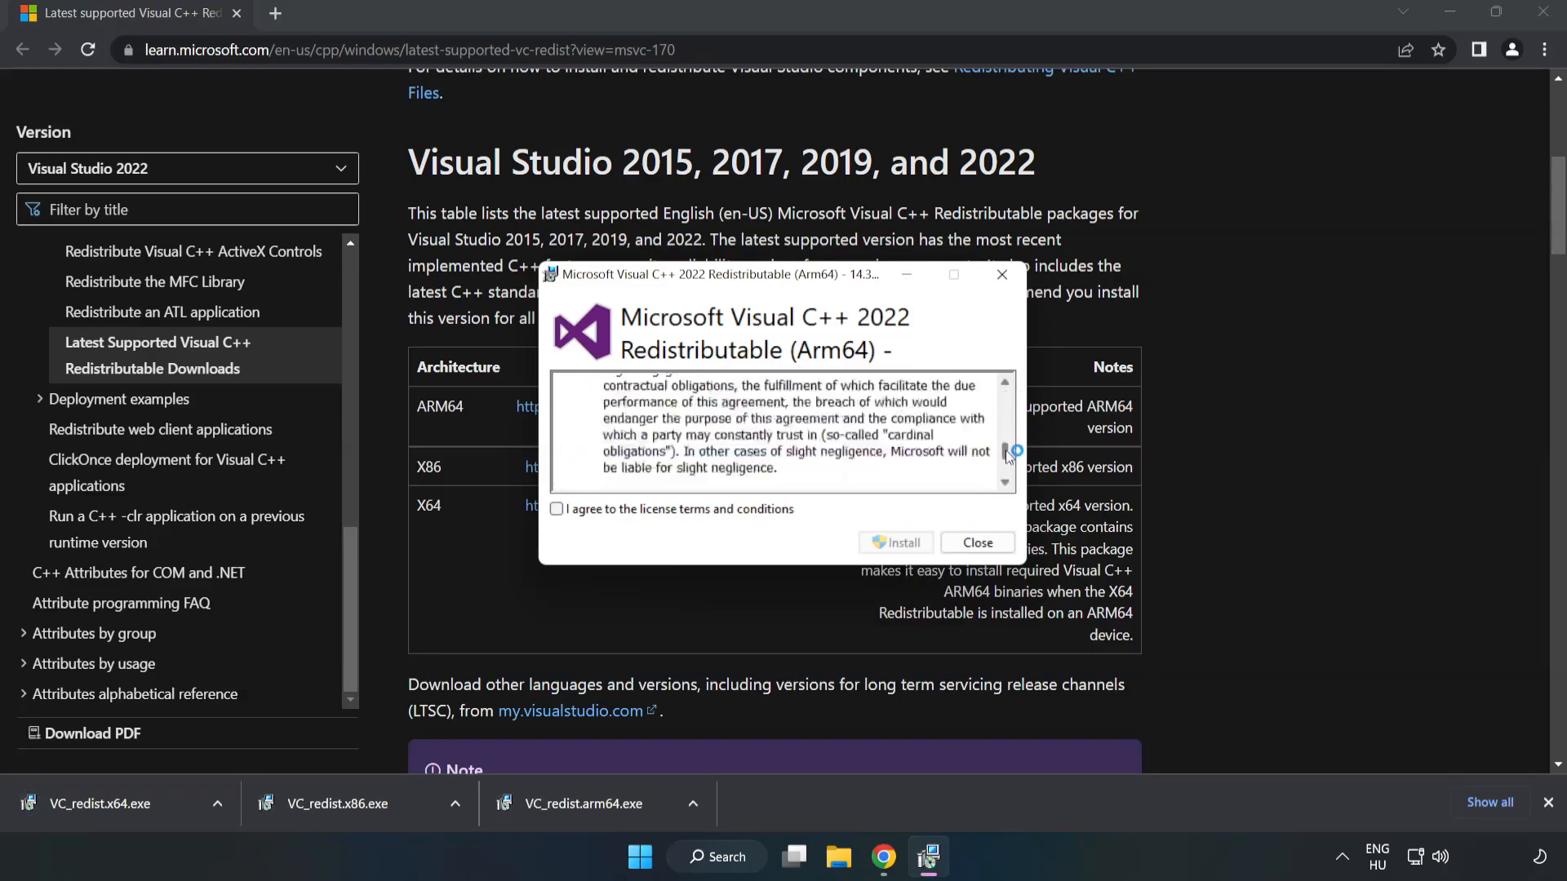
Step: Accept the ARM64 license and attempt the install, dismissing it after it fails as unsupported
click(556, 509)
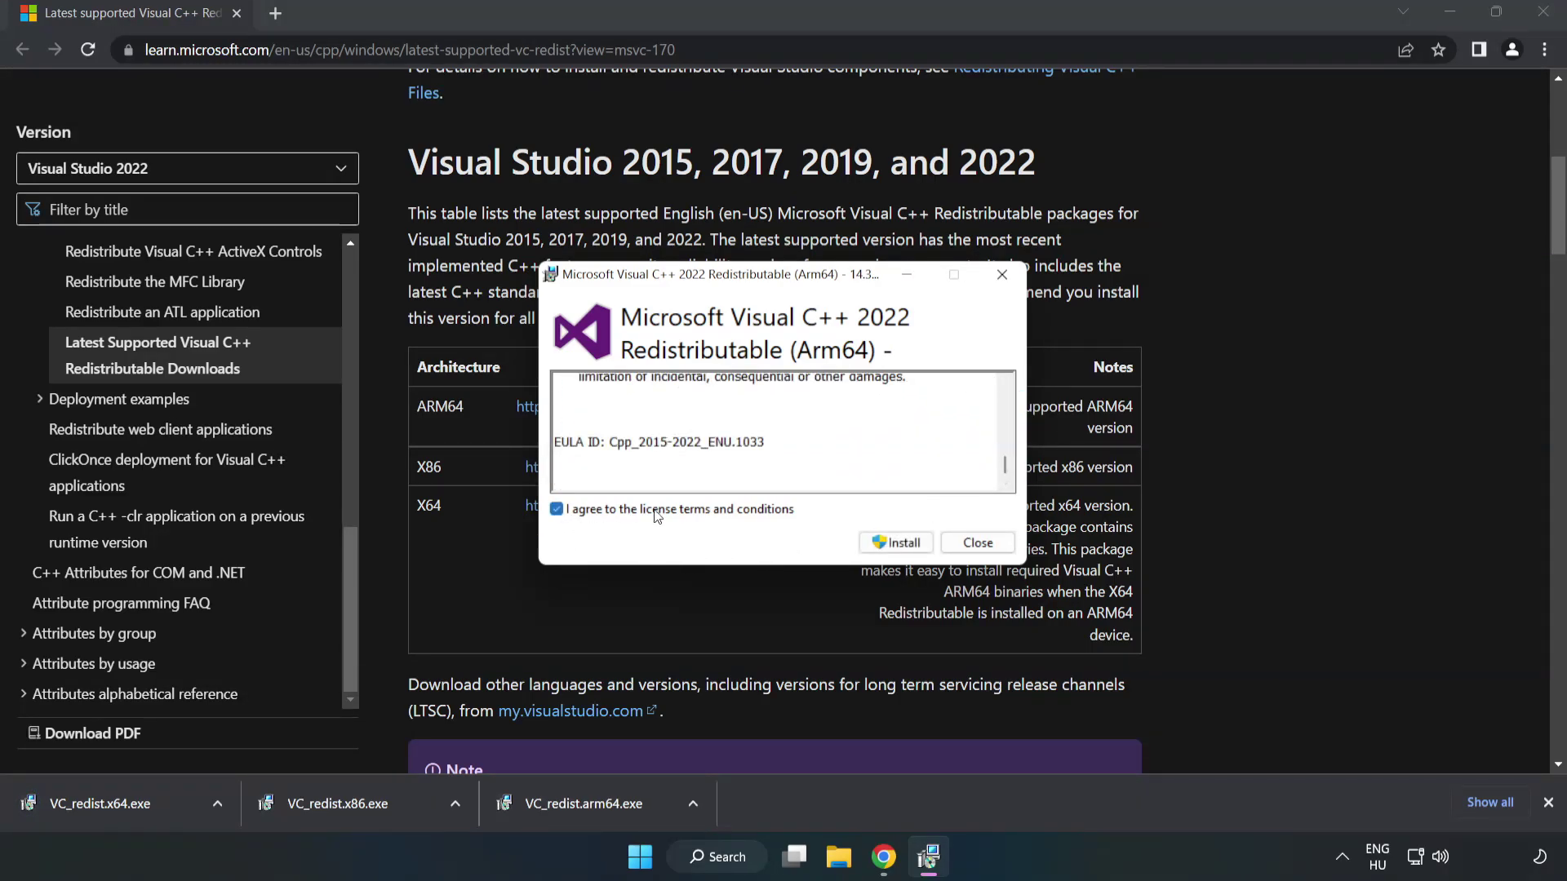
click(898, 543)
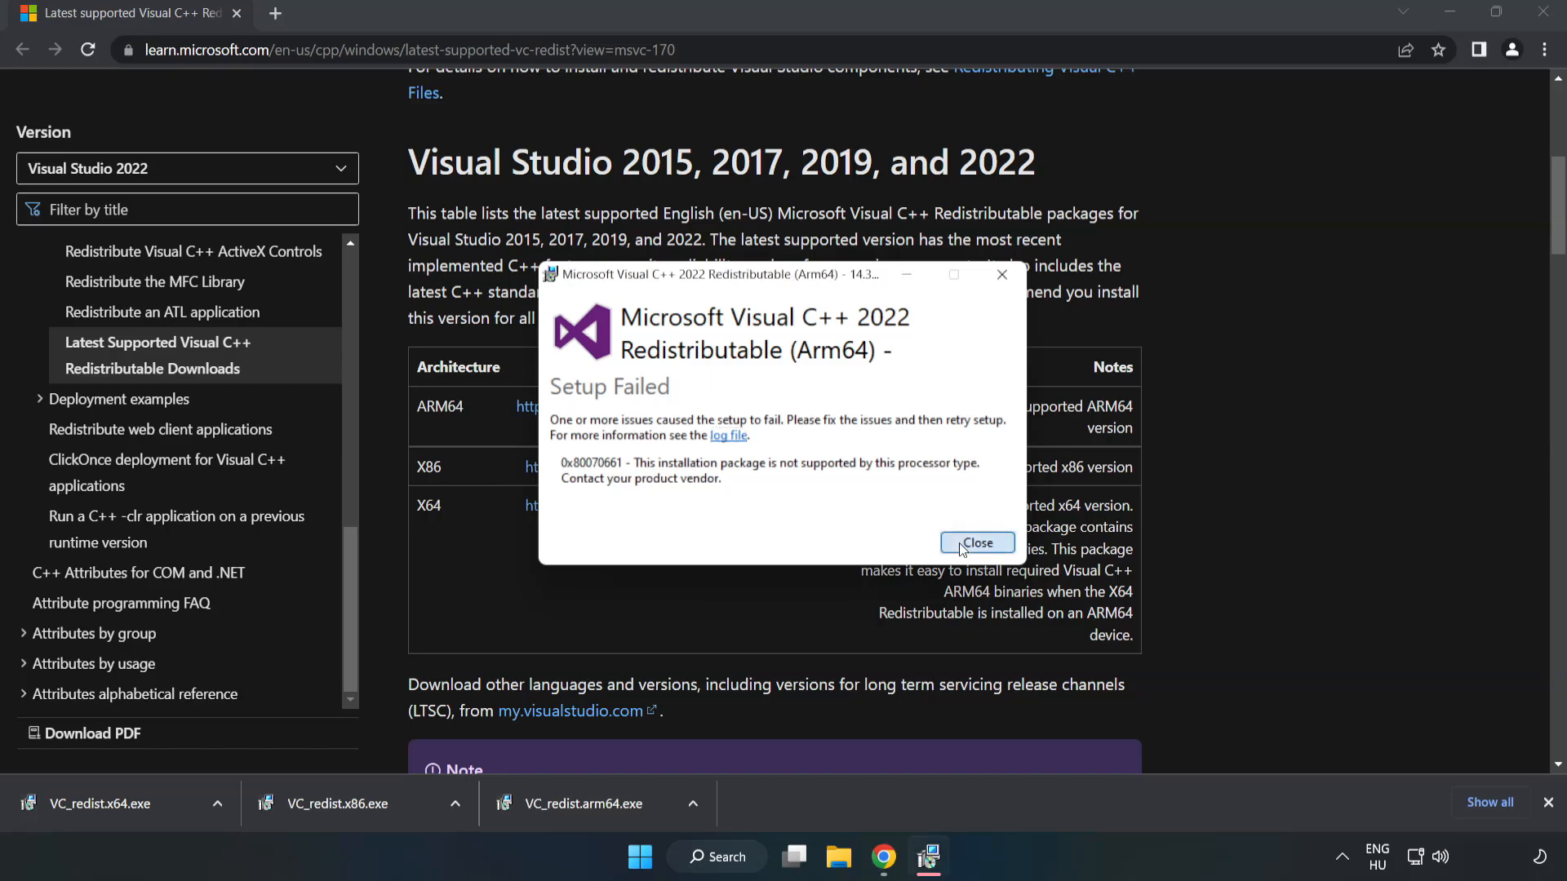
click(978, 541)
click(347, 799)
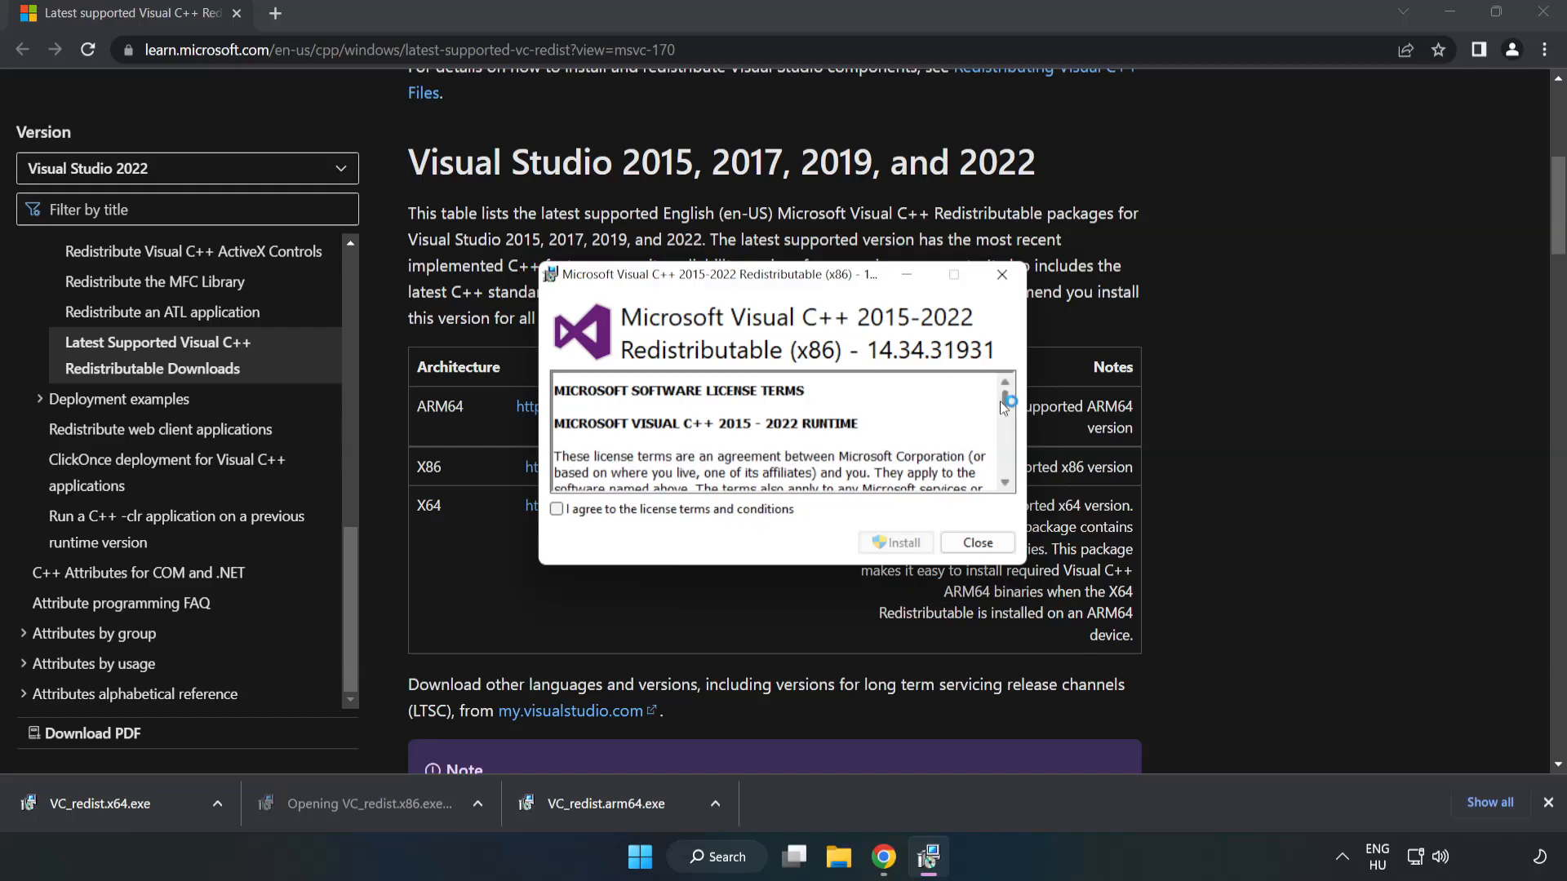
drag(1003, 400, 1007, 488)
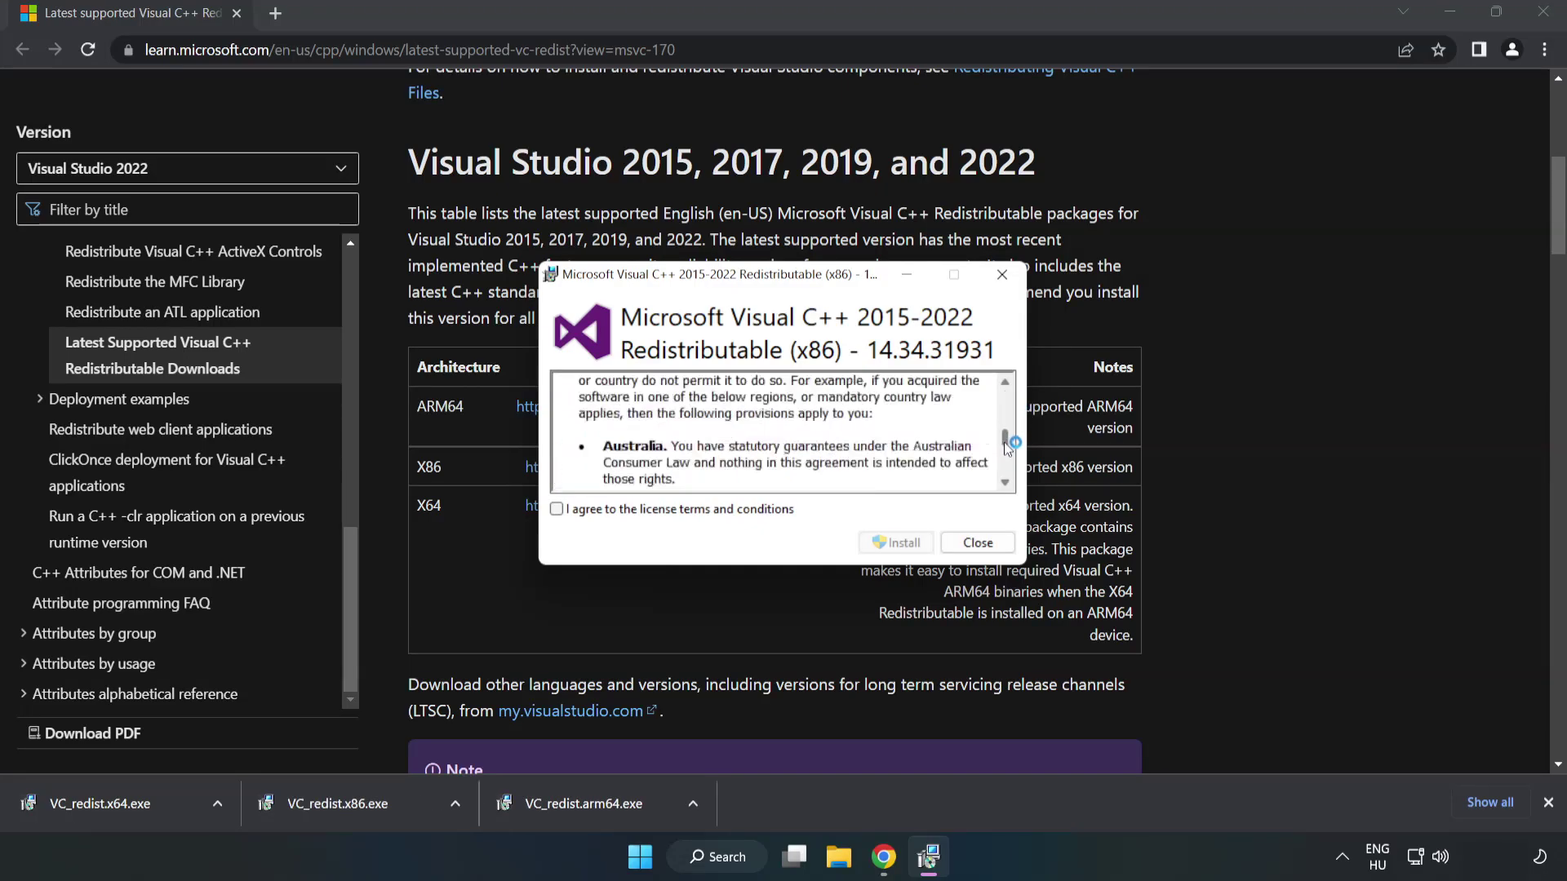
click(558, 509)
click(898, 542)
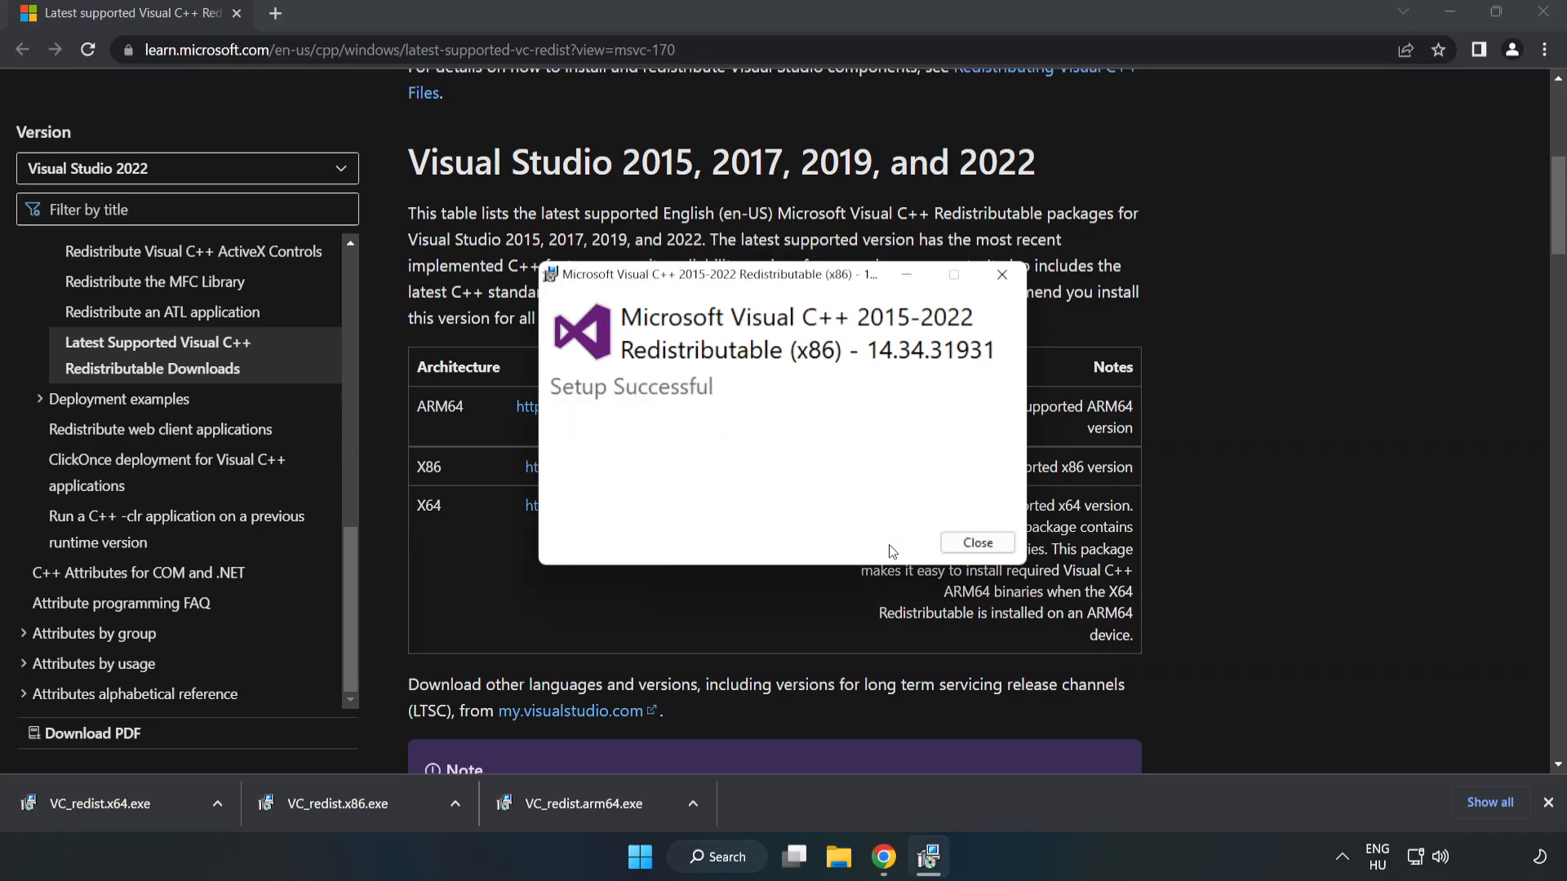
click(977, 543)
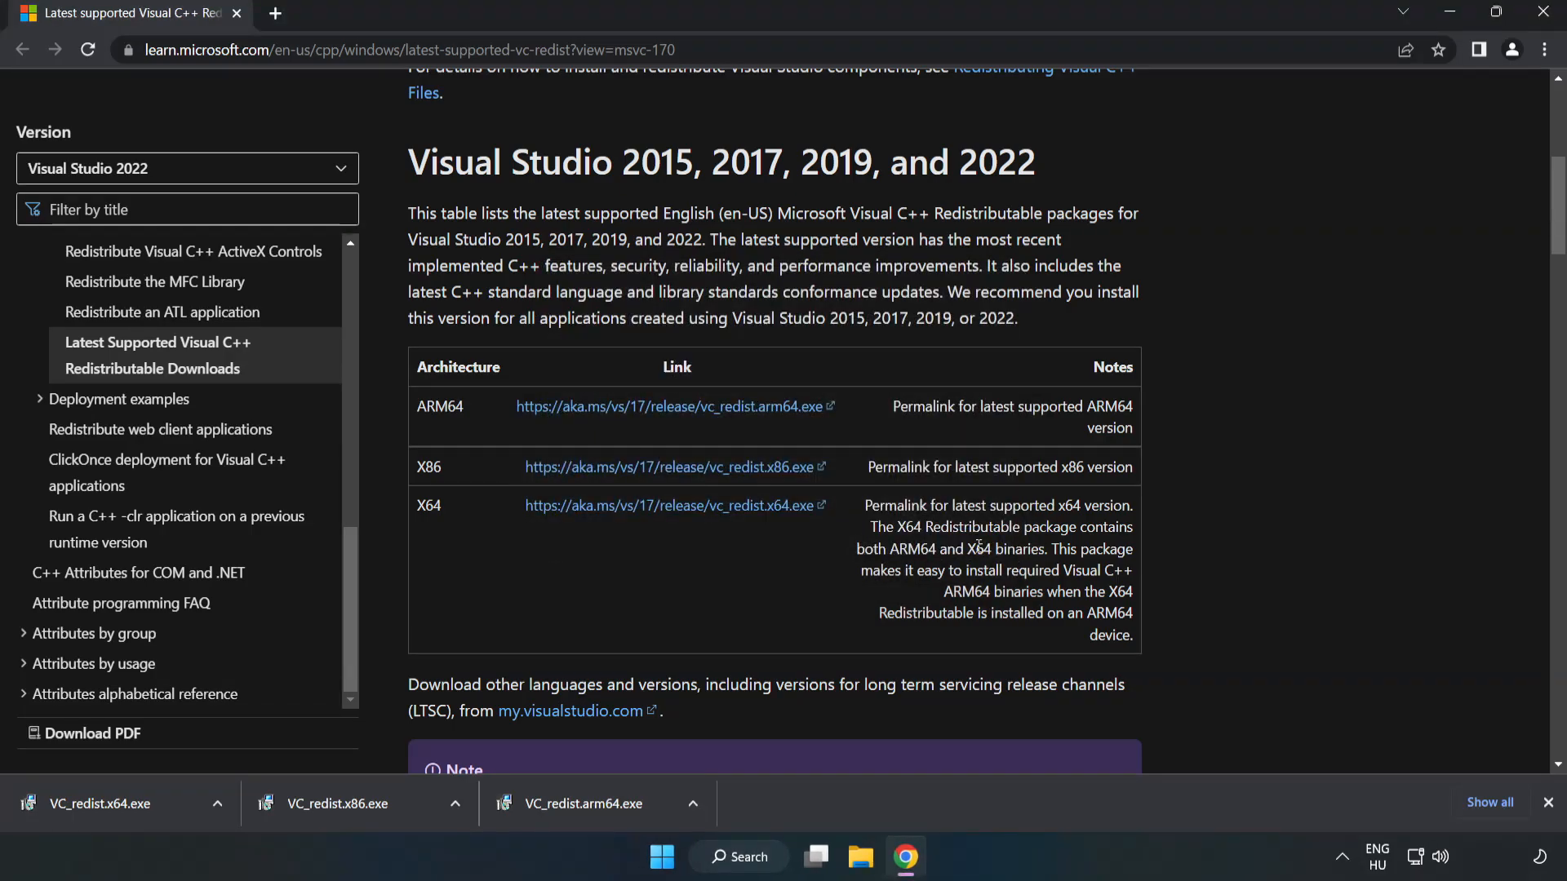
click(84, 798)
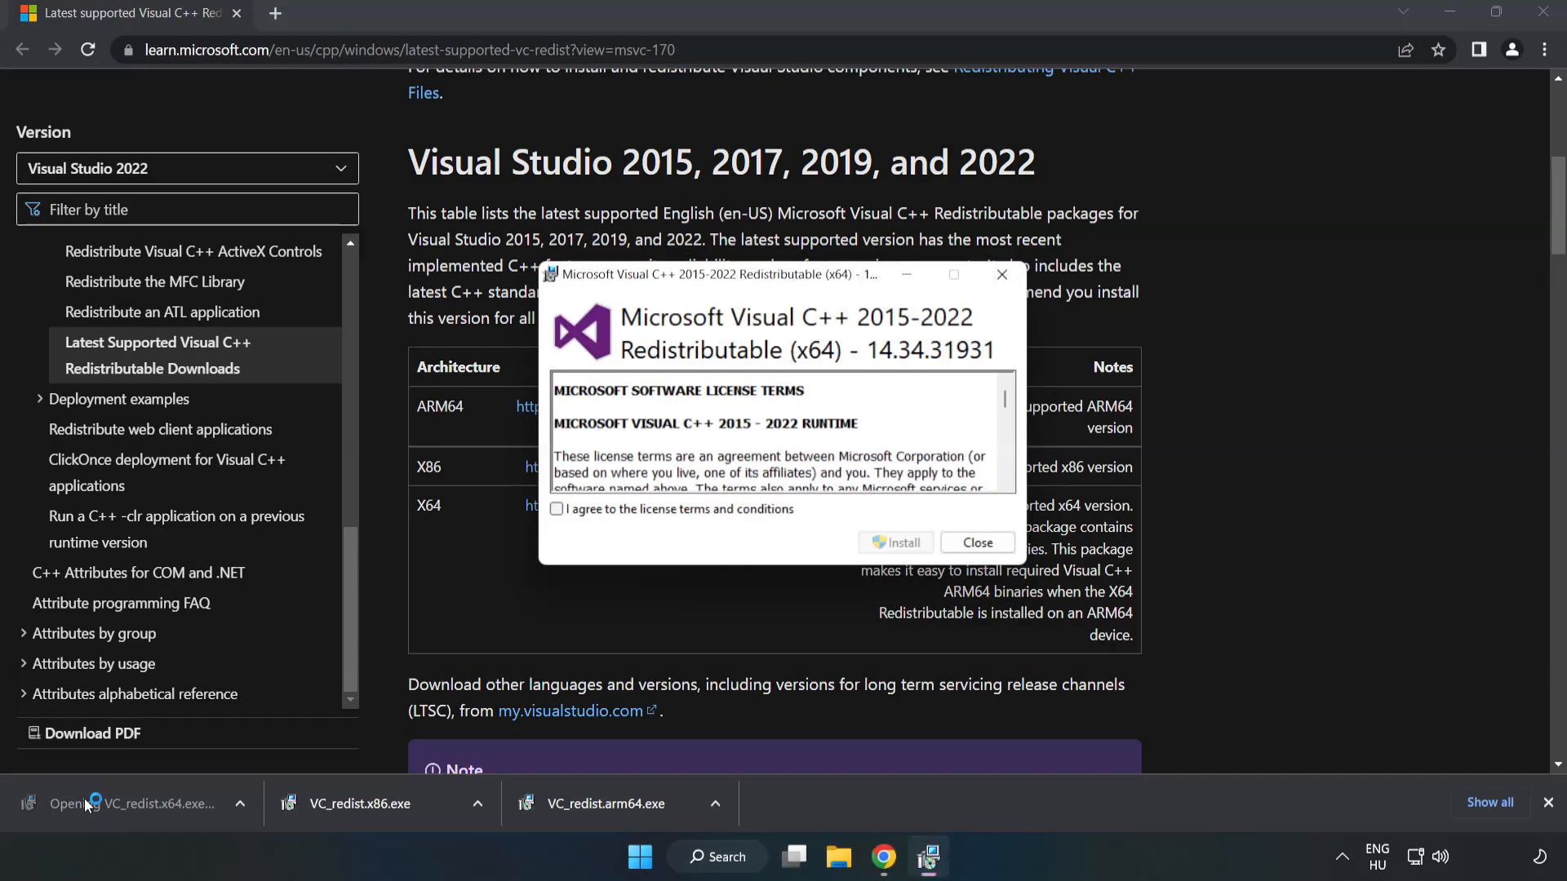
drag(1005, 401, 1008, 476)
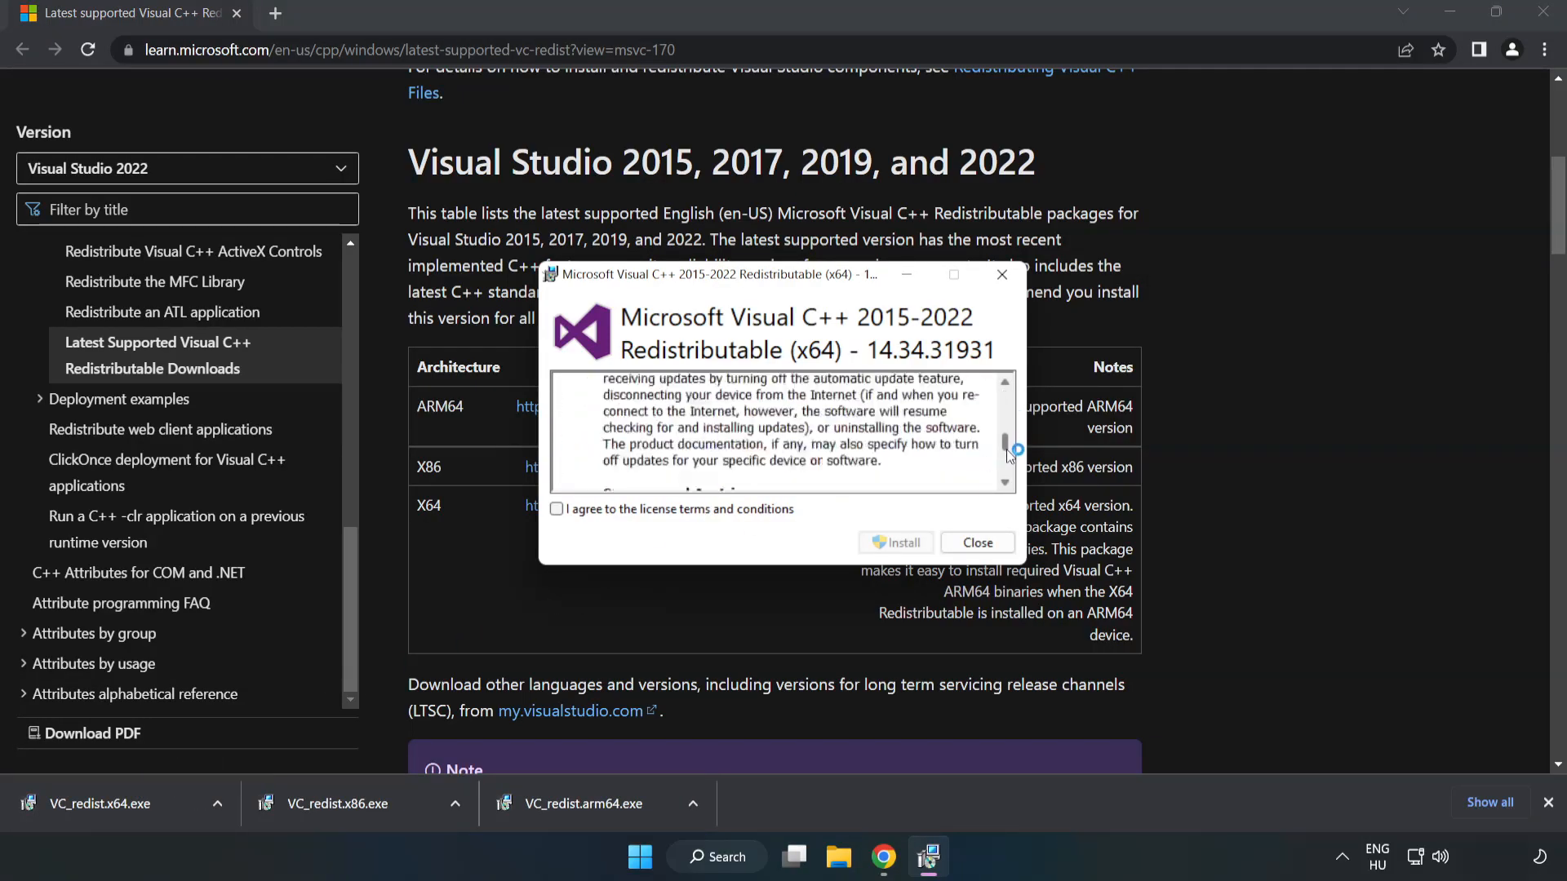
click(556, 510)
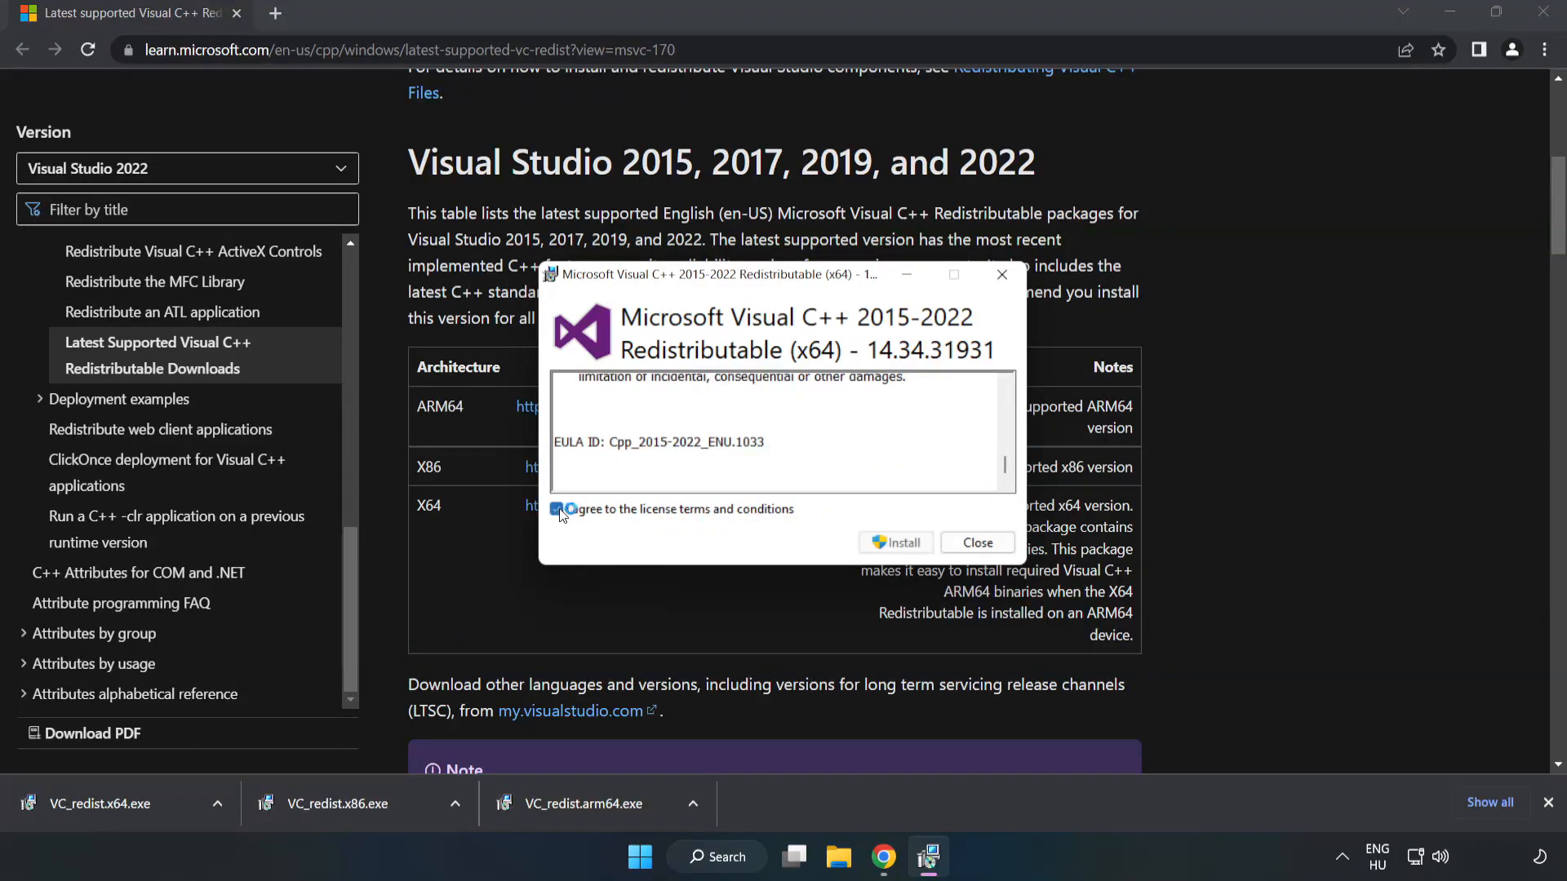
click(896, 542)
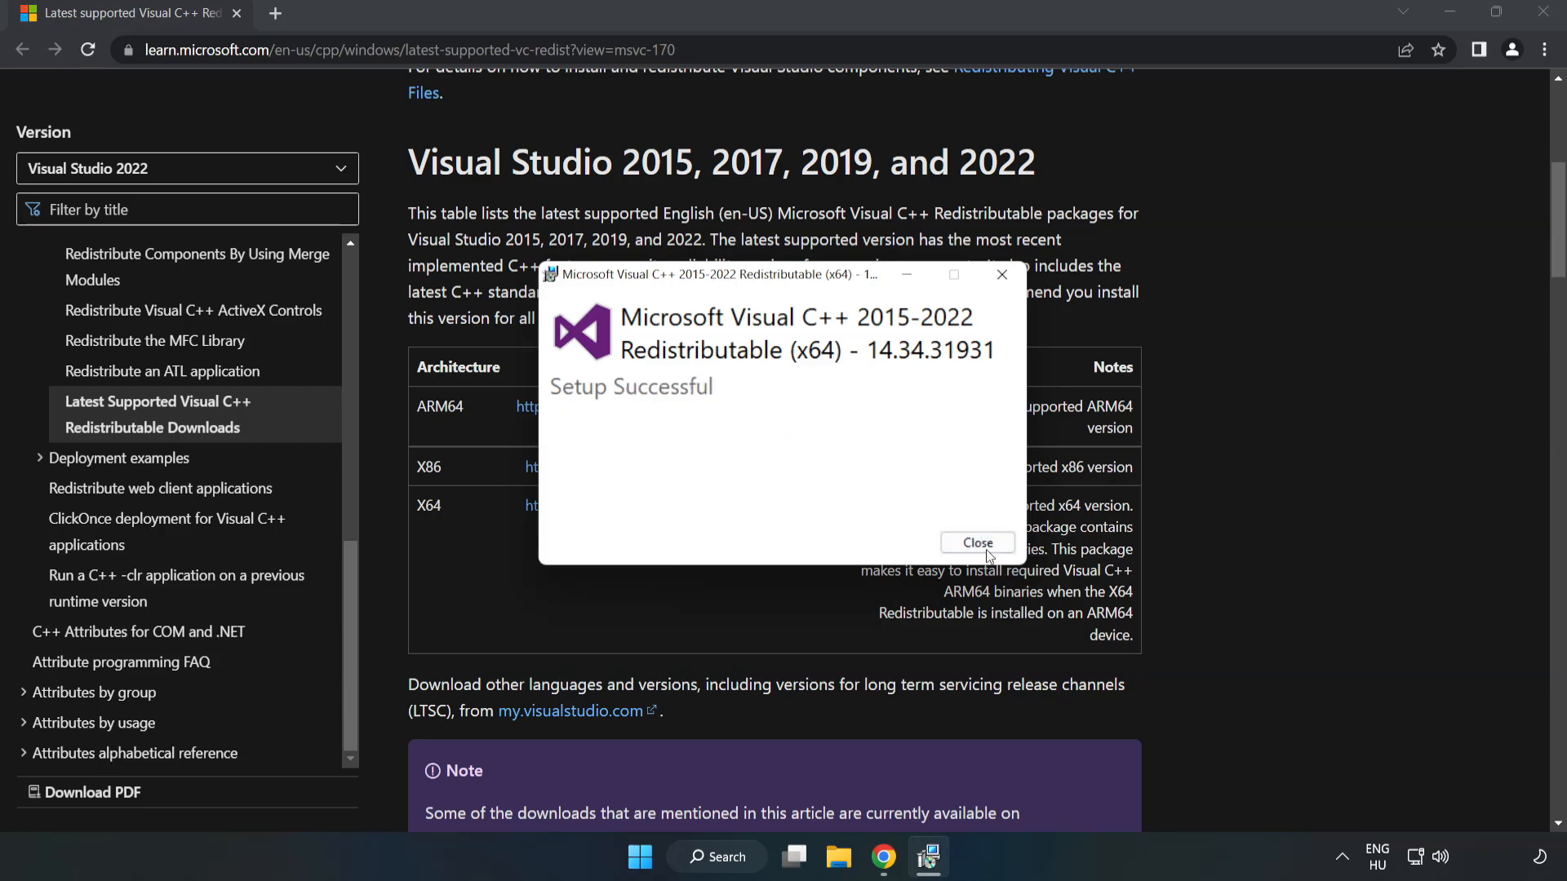
click(978, 542)
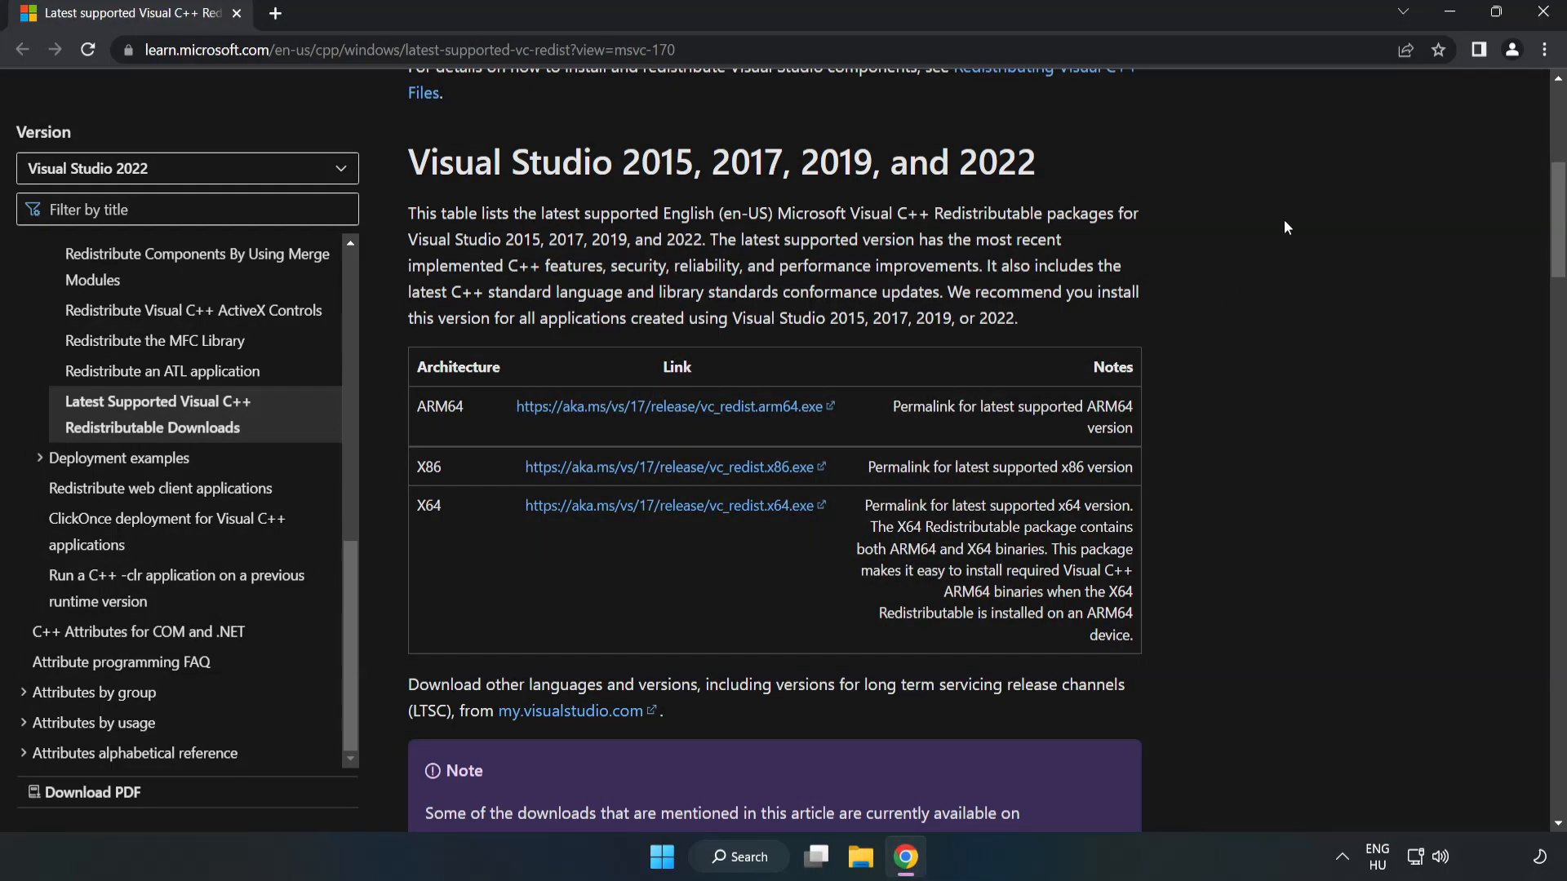
Step: Close Chrome, search 'cmd' and run Command Prompt as administrator
click(1545, 17)
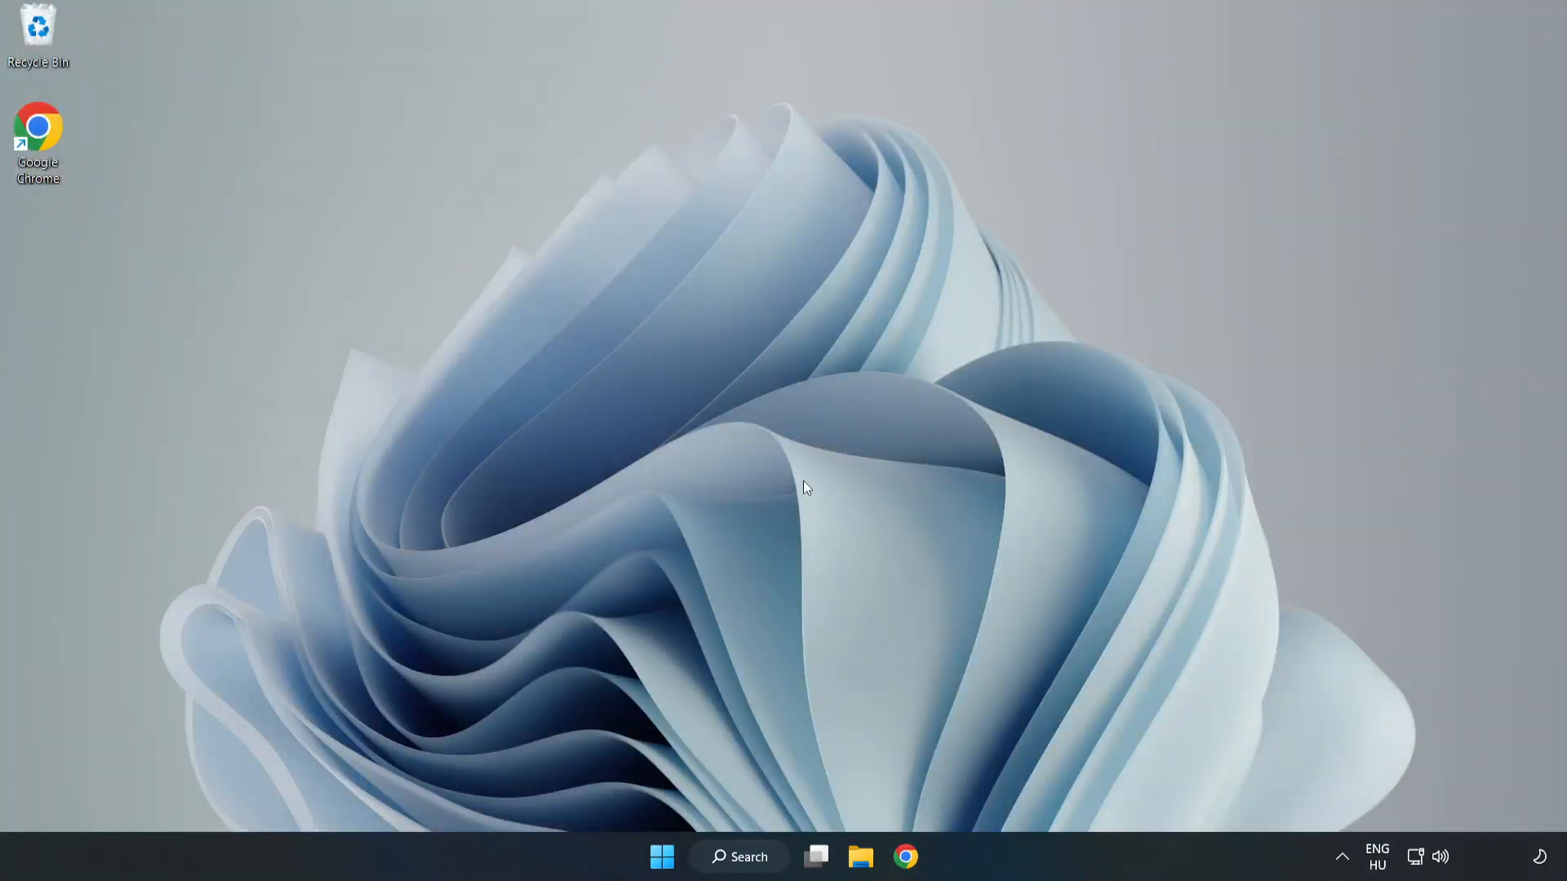
click(748, 858)
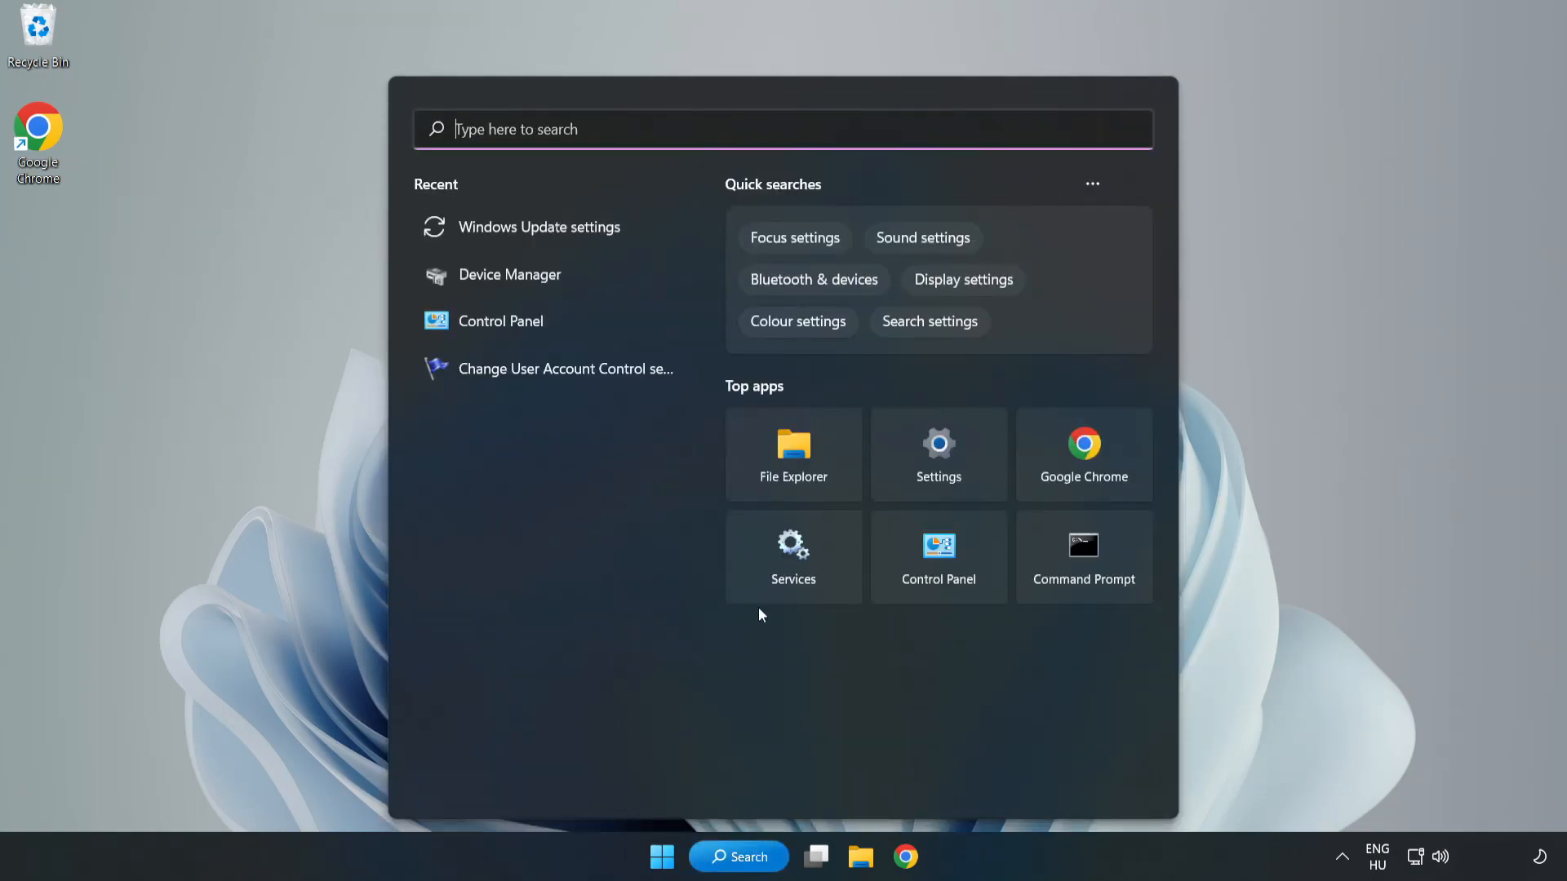
text(cmd)
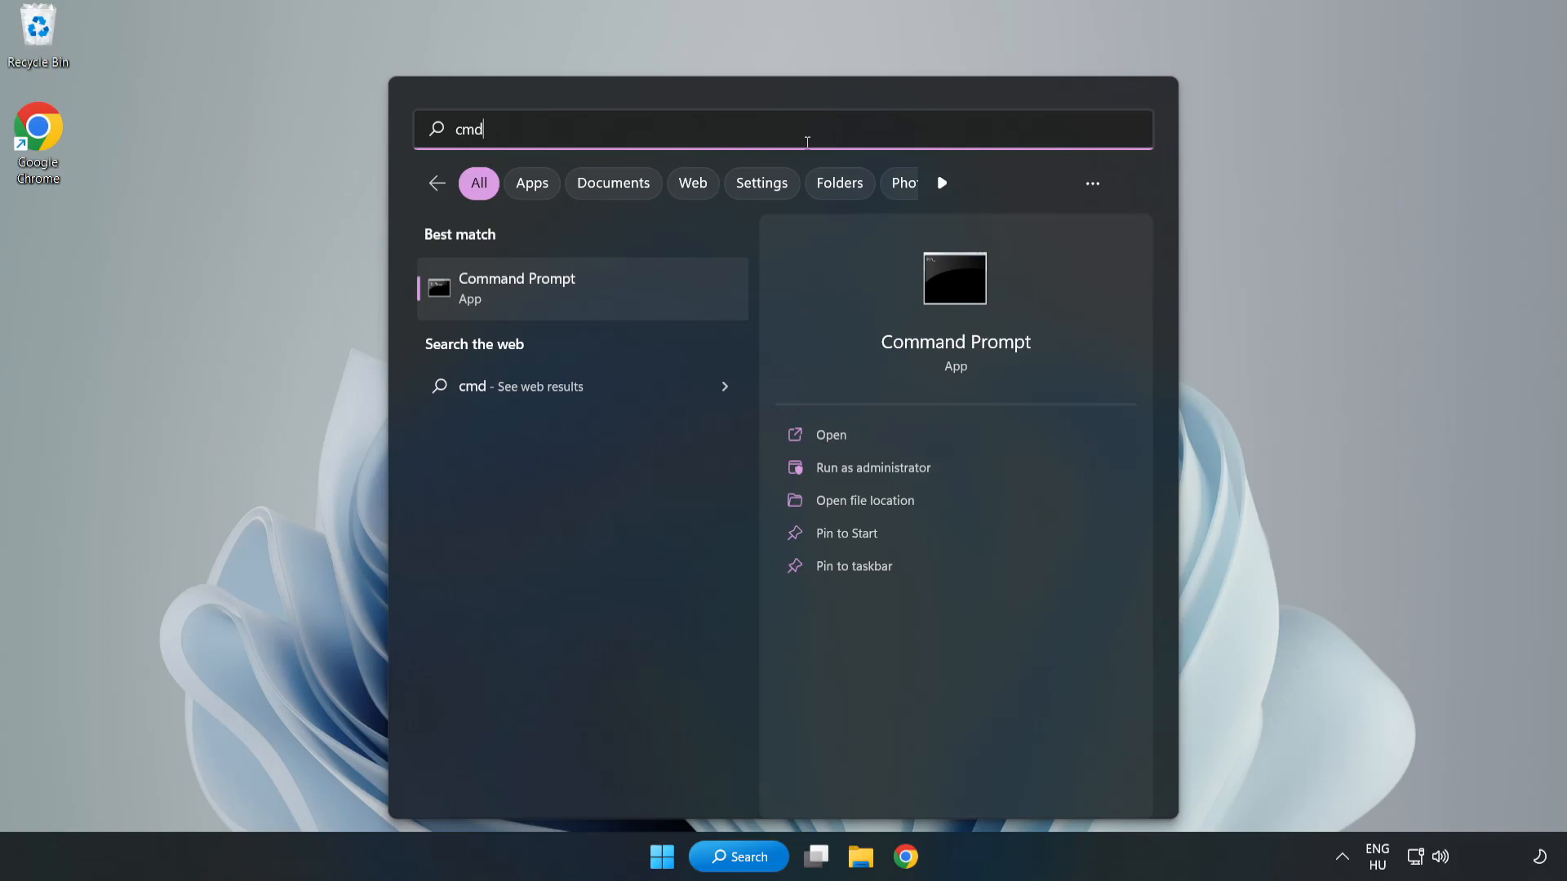
right_click(613, 296)
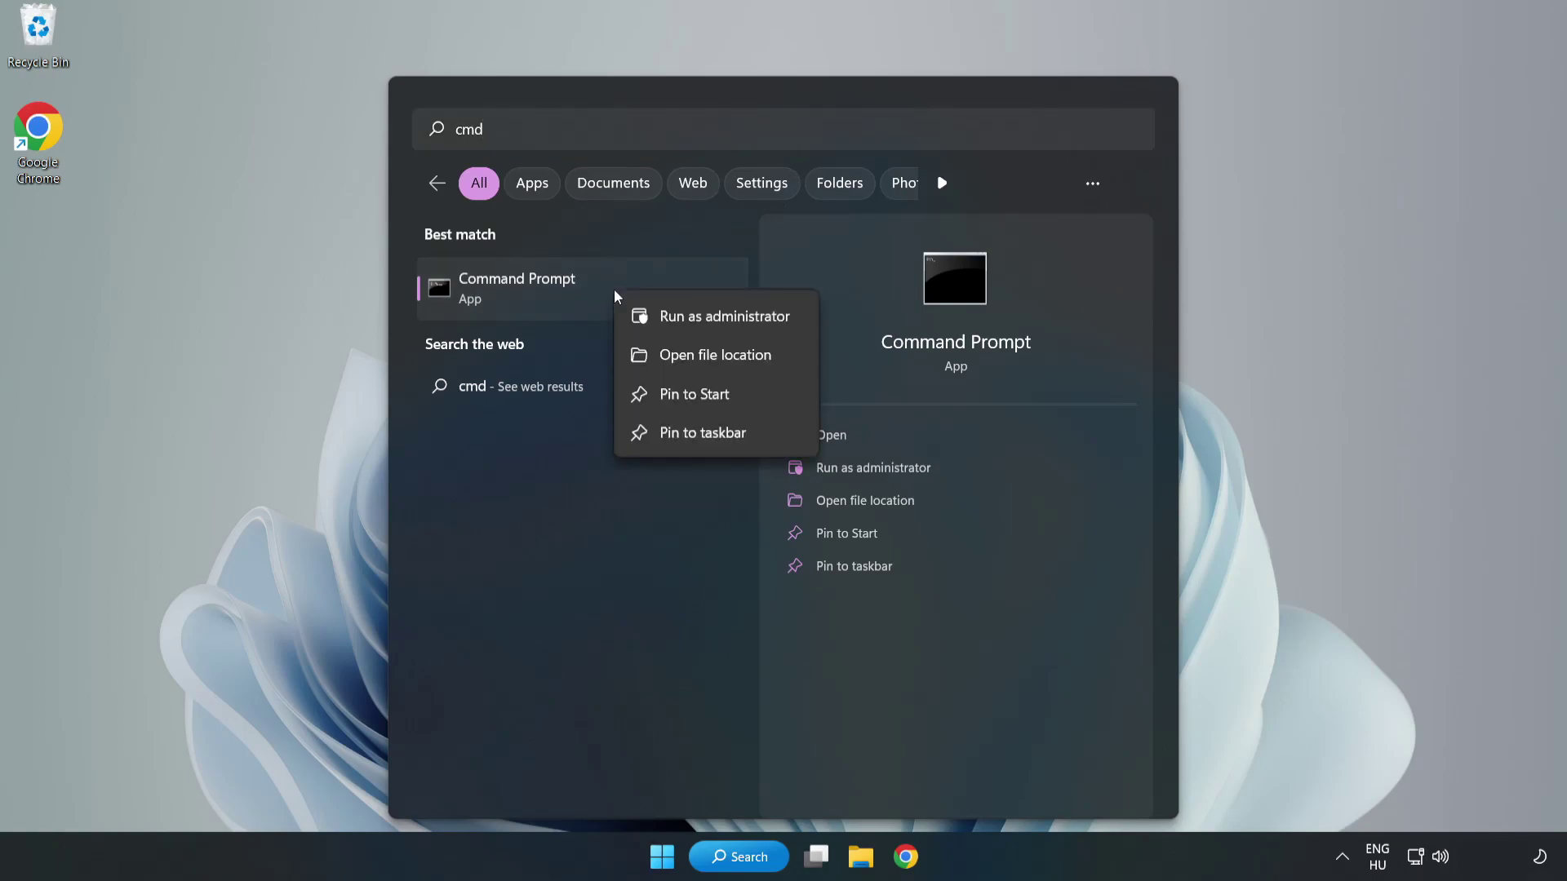
click(676, 318)
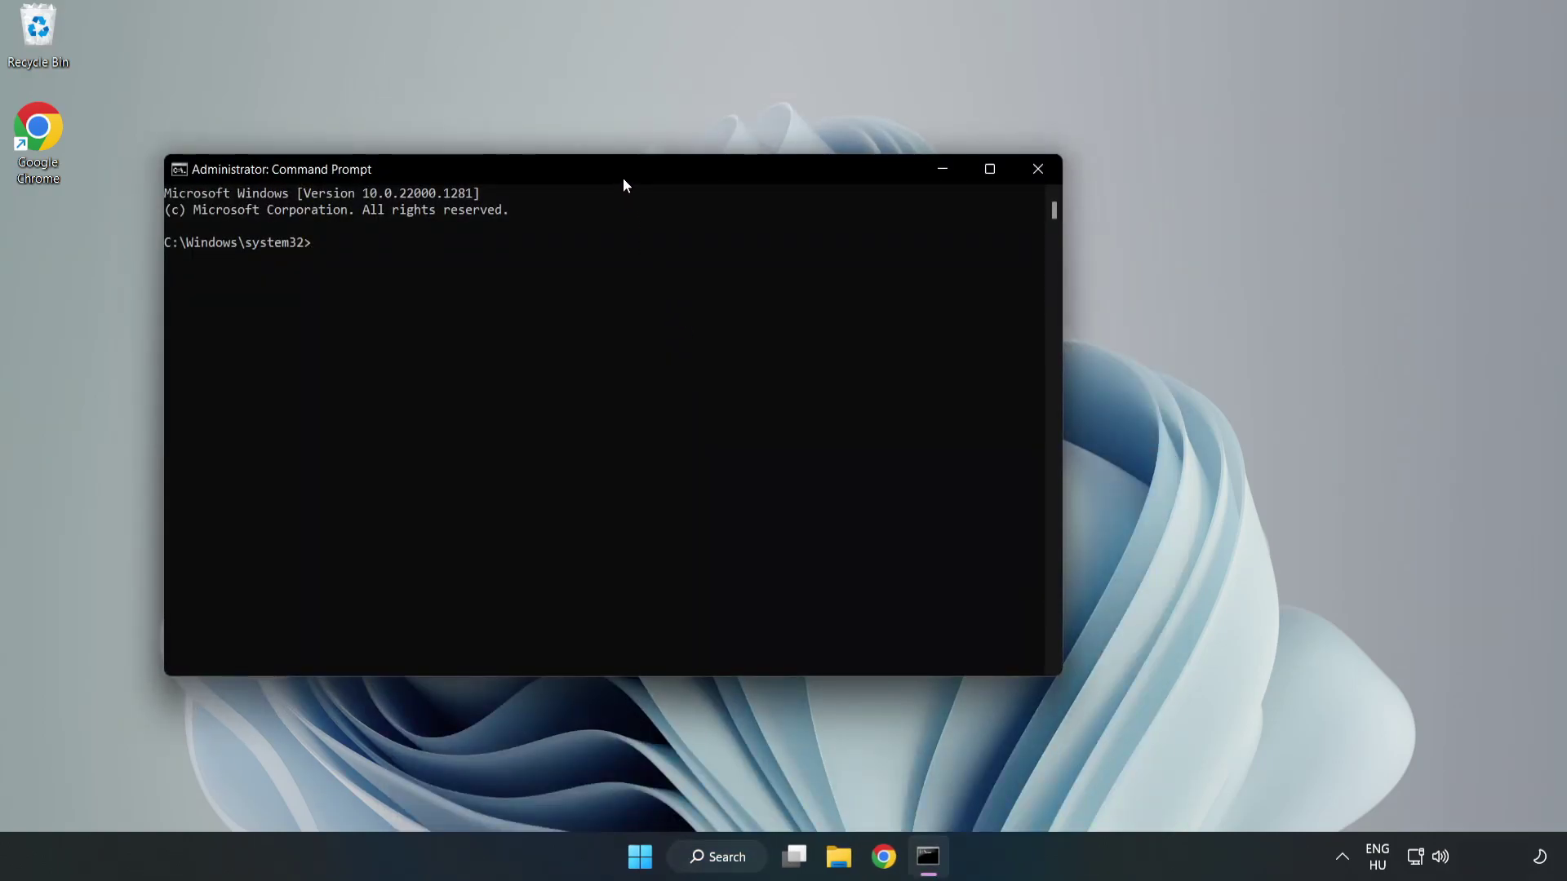
Step: Run sfc /scannow to a clean result with no integrity violations, then close Command Prompt
drag(623, 178, 797, 177)
text(sfc /scann)
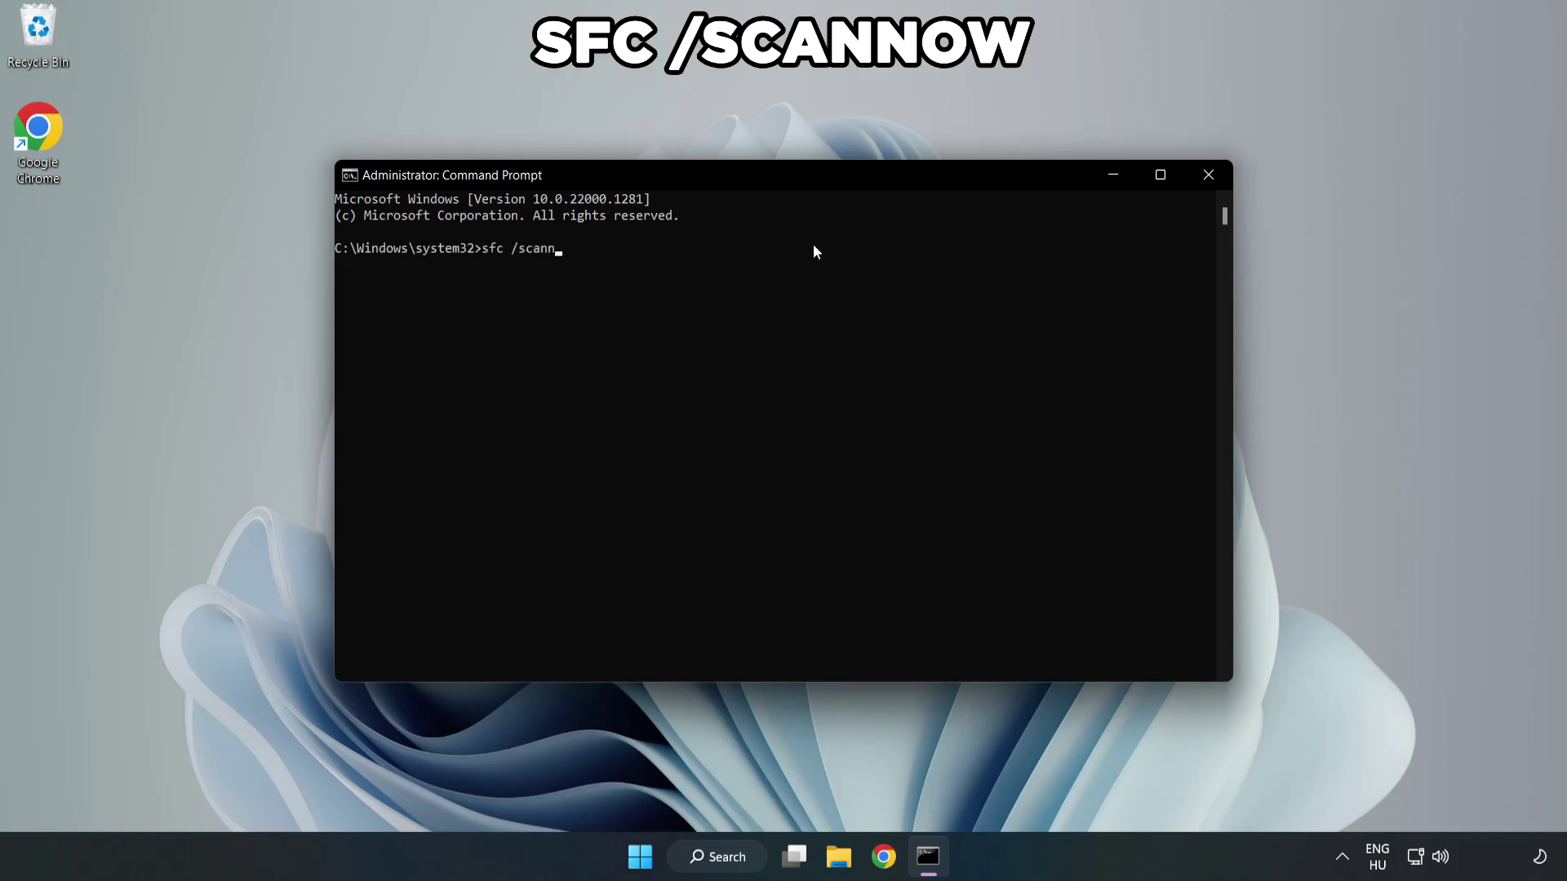
text(ow)
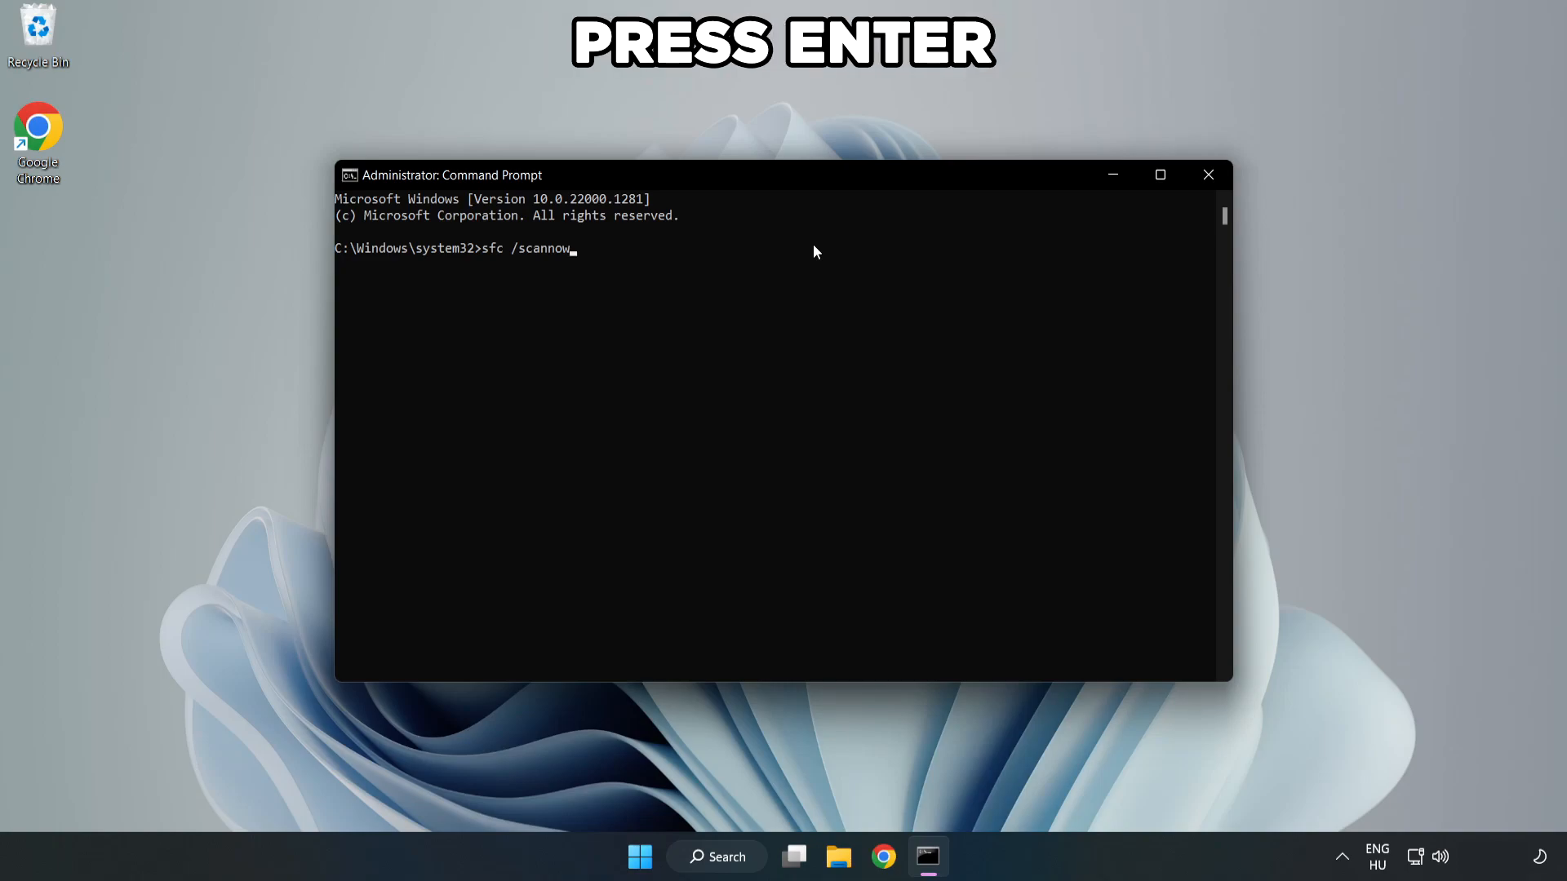
key(Return)
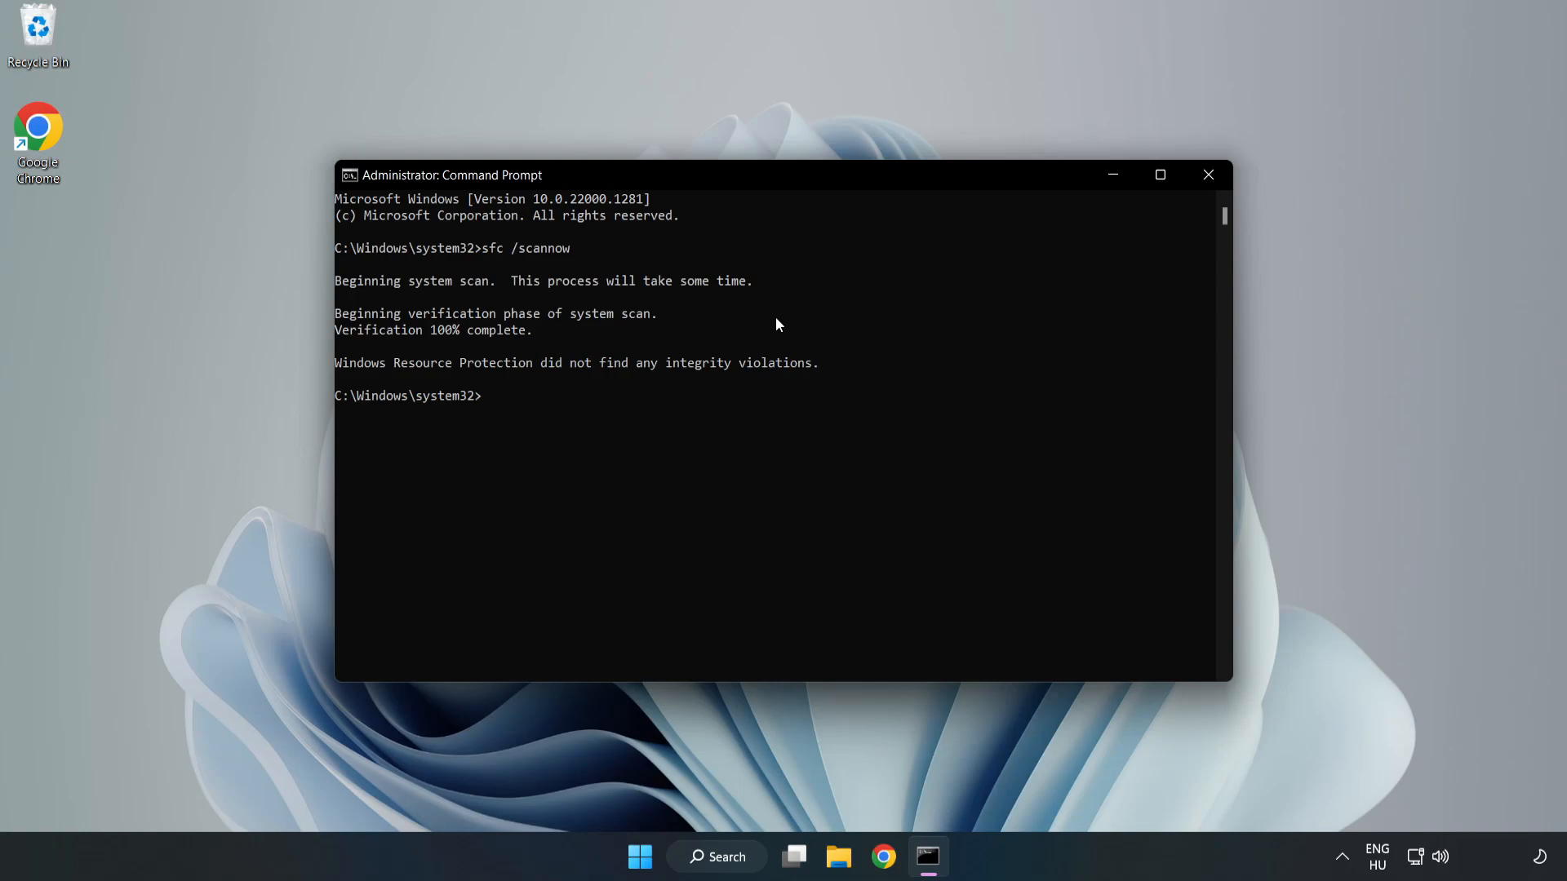
click(1207, 181)
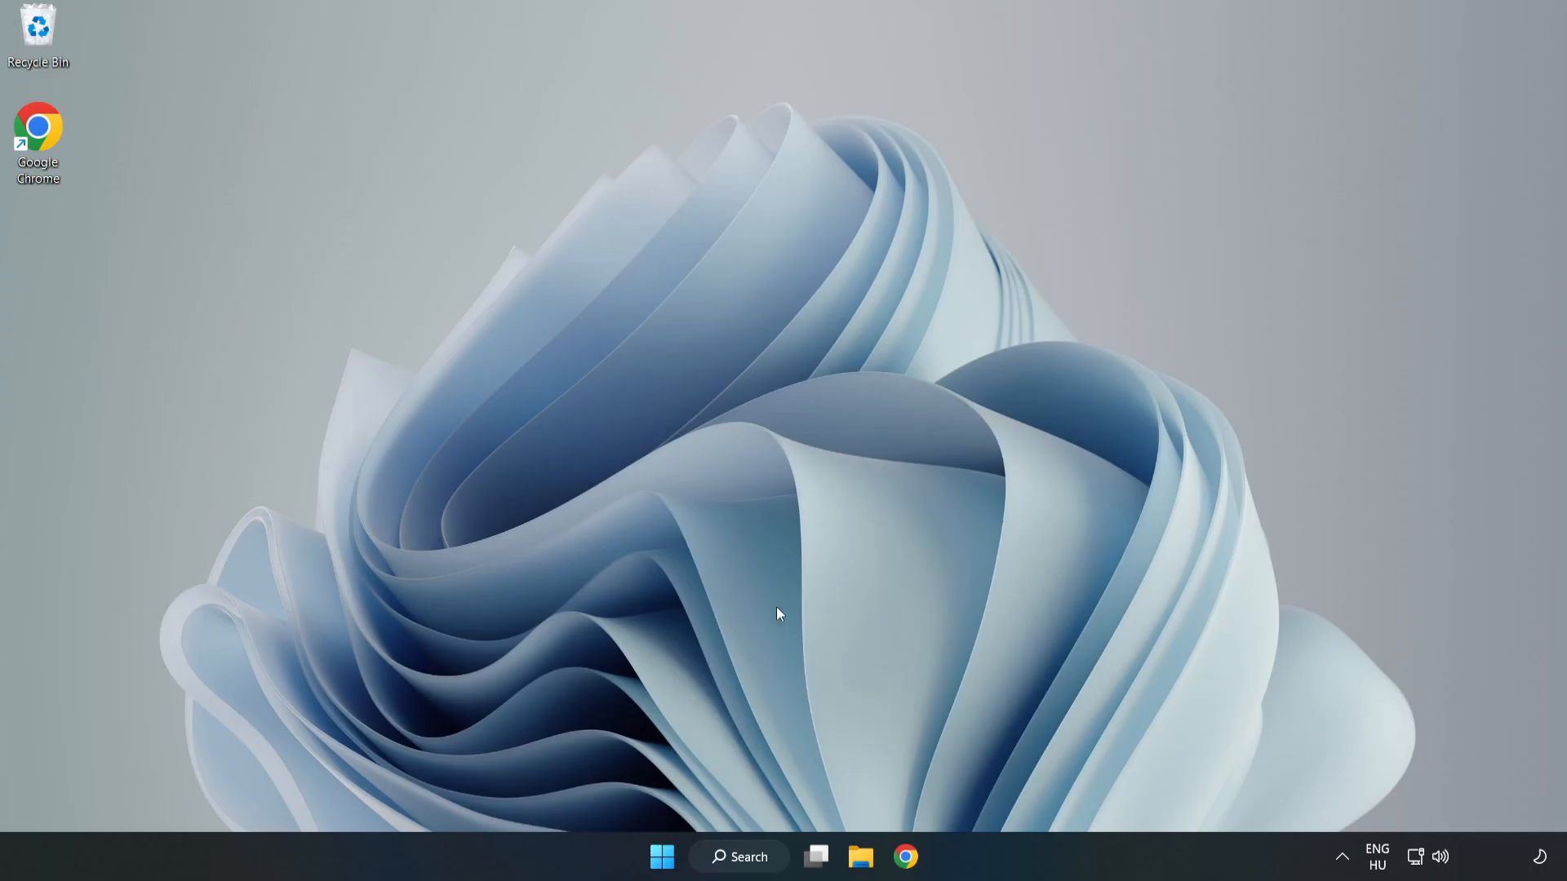
Step: Search 'security' and launch Windows Security from the best match
click(744, 857)
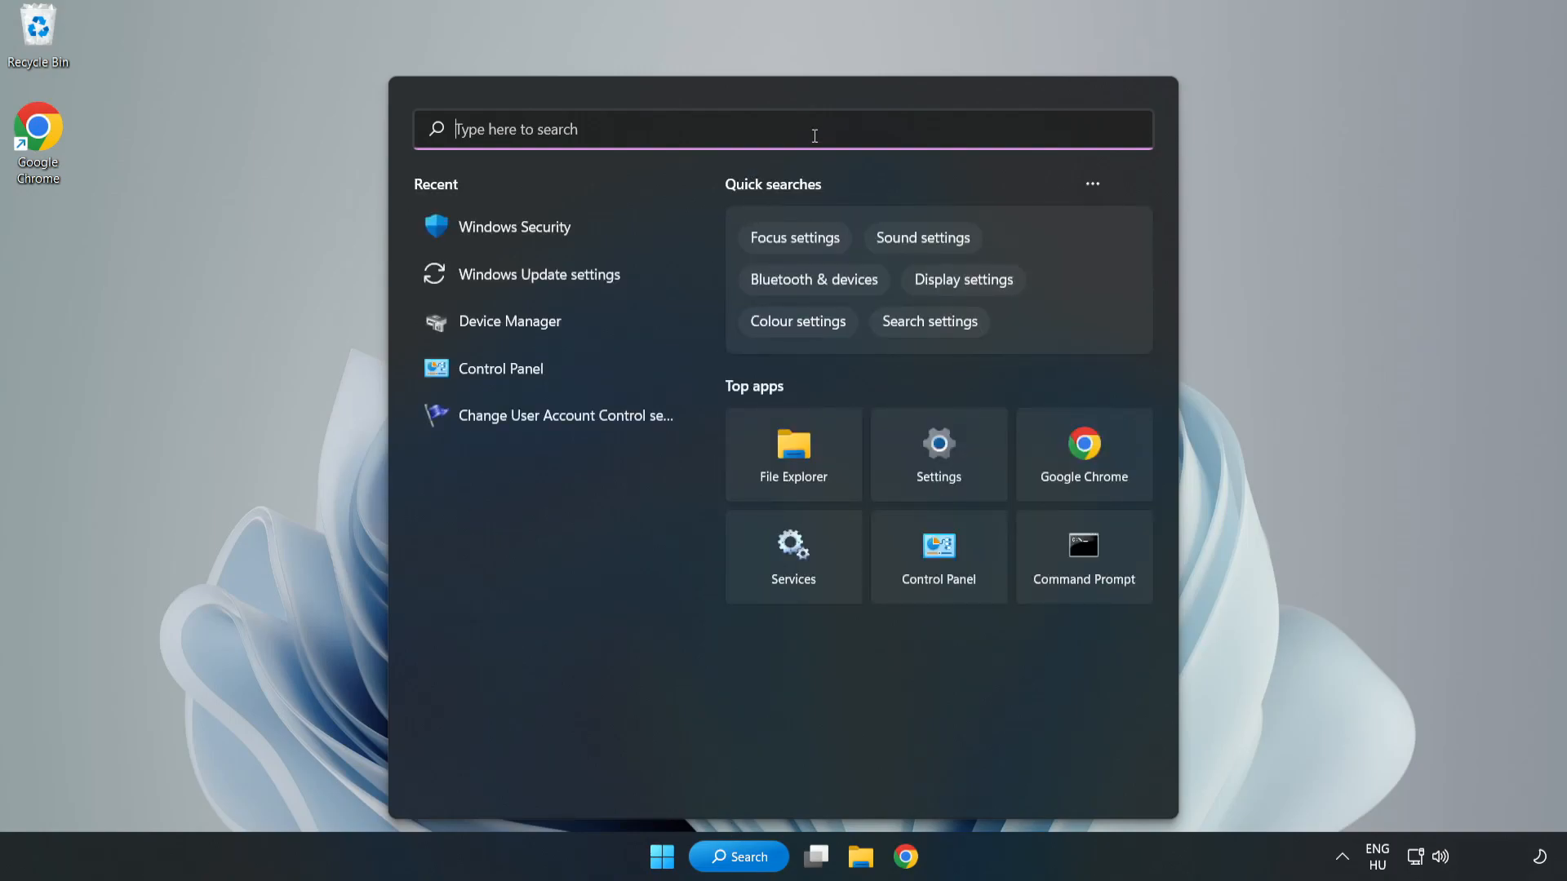
text(sec)
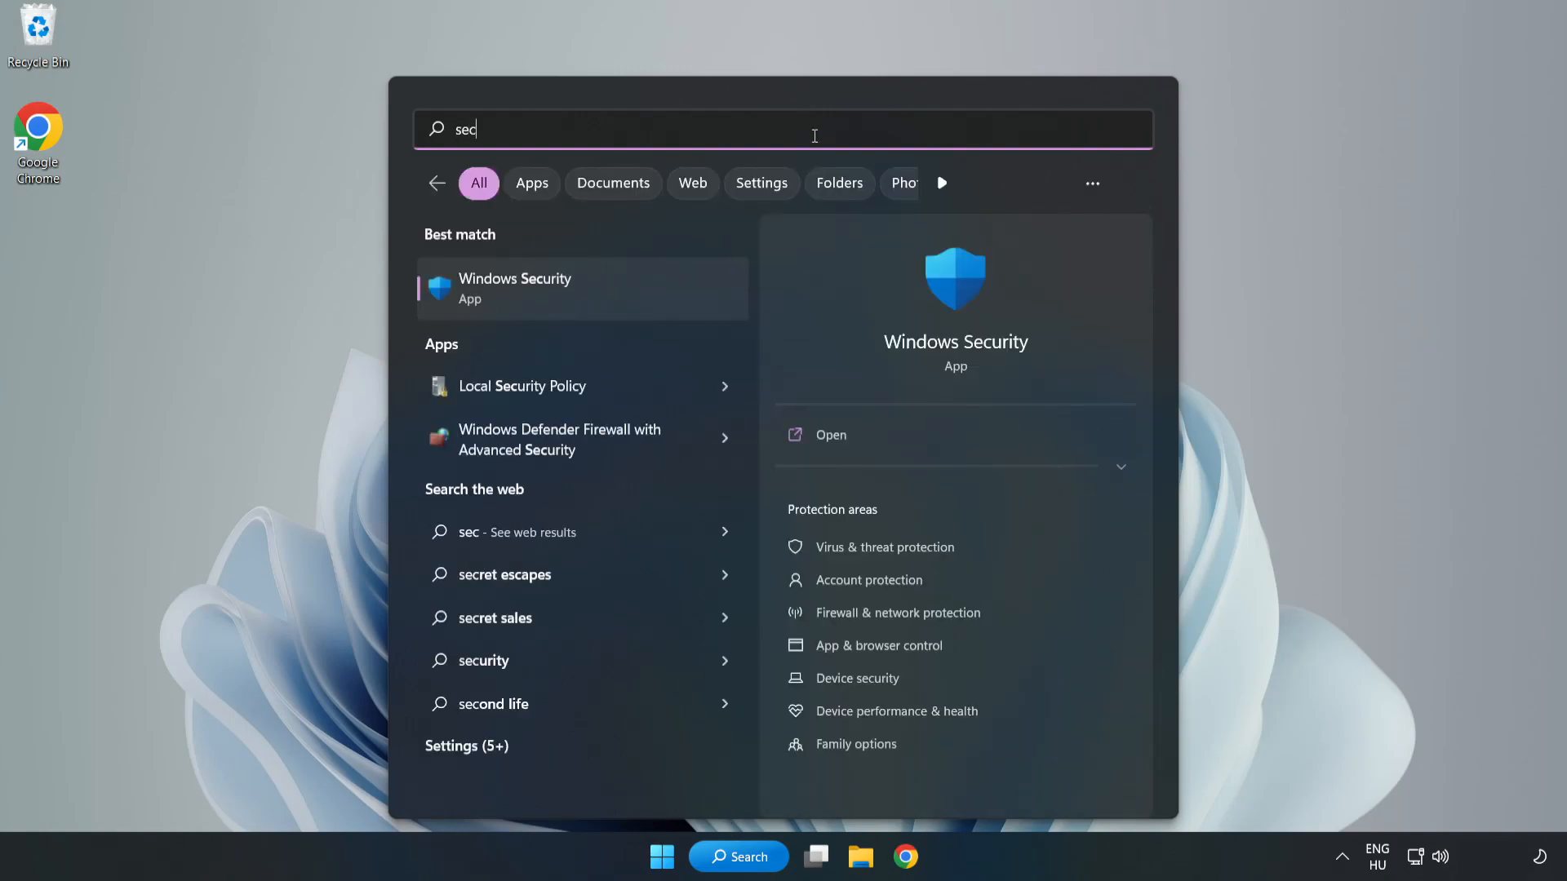
text(urity)
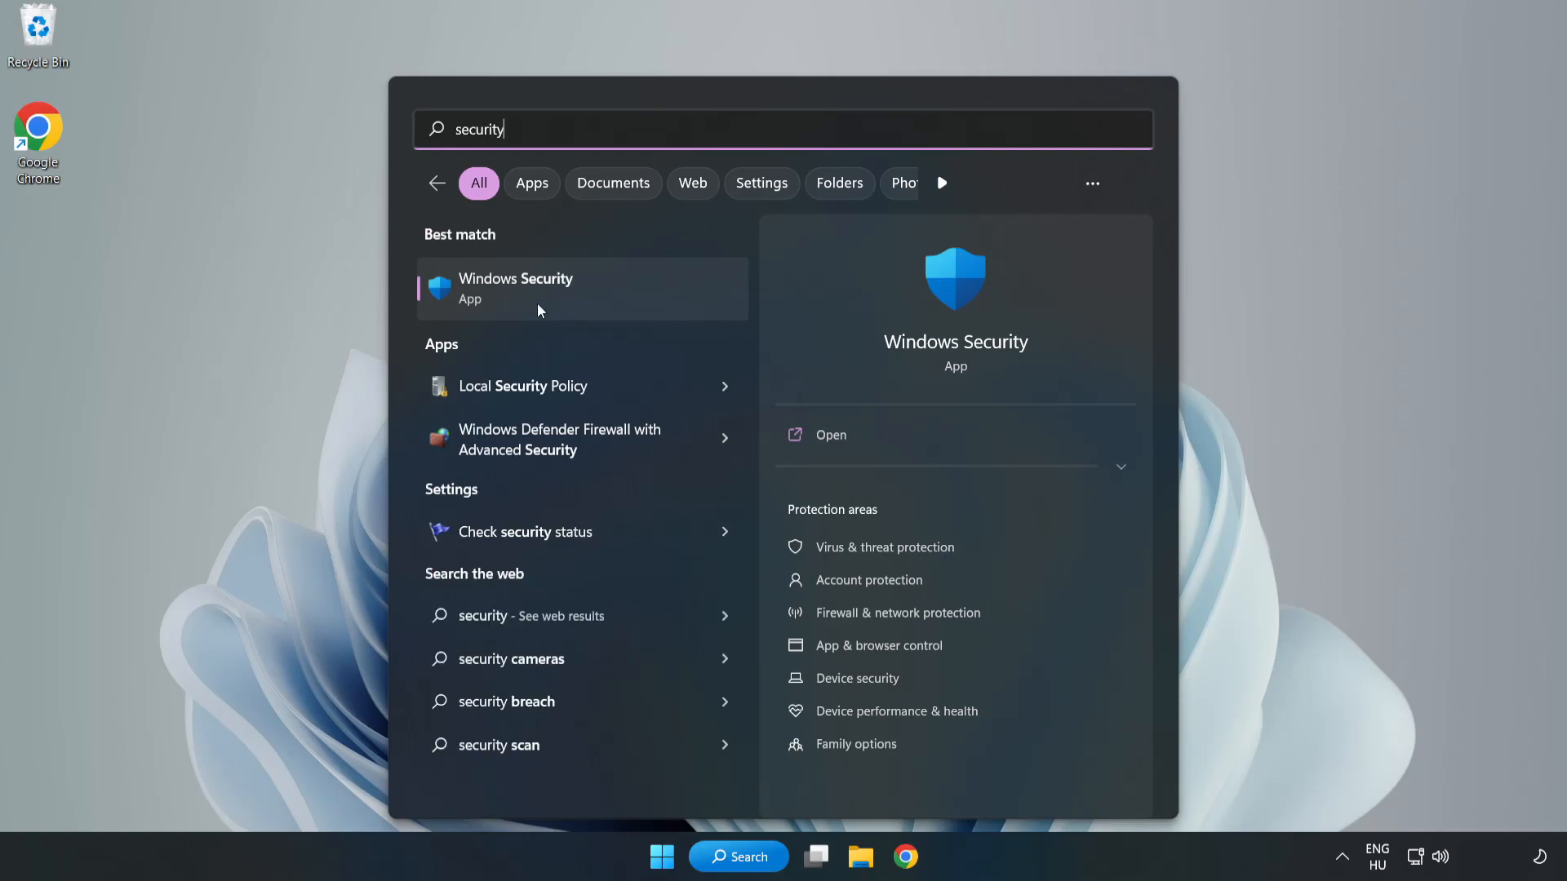
click(571, 301)
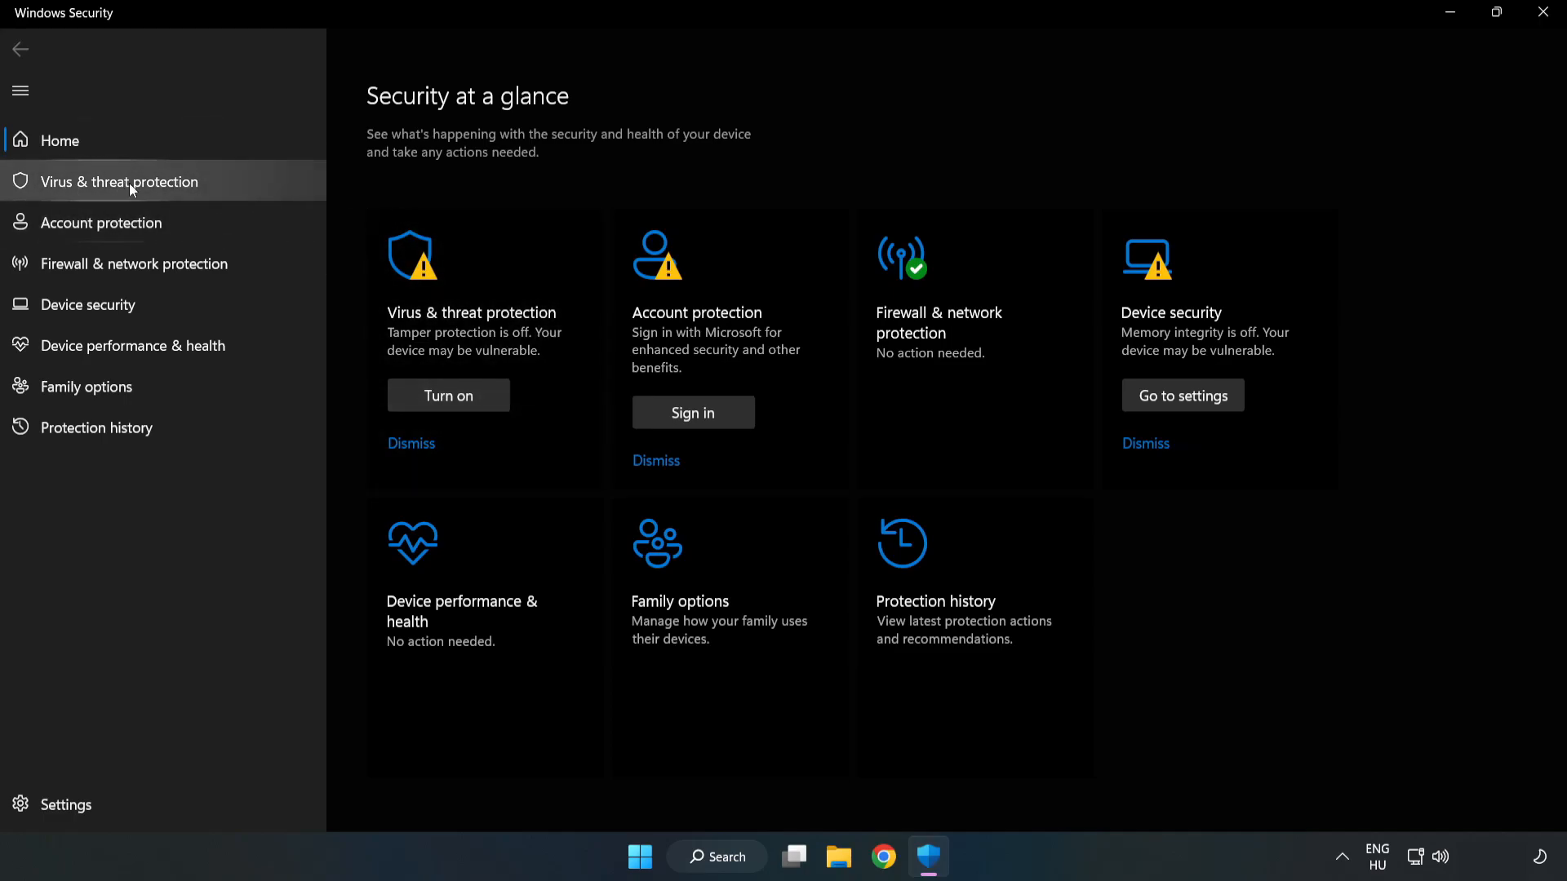
Step: Go to Virus & threat protection, Manage settings, and scroll to the Exclusions section
click(102, 187)
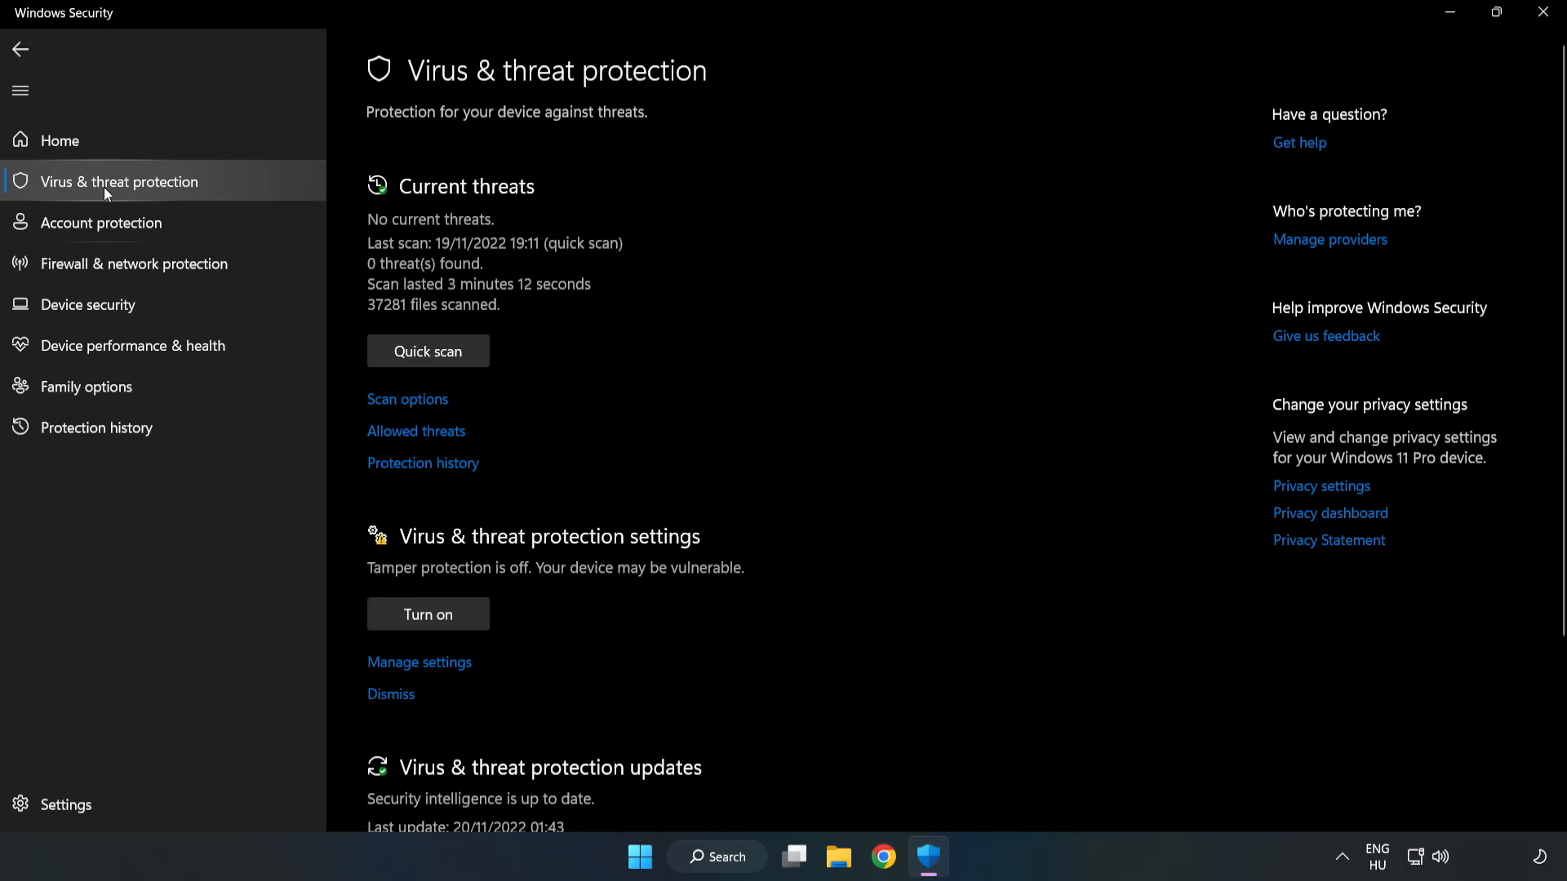
scroll(817, 315, down, 2)
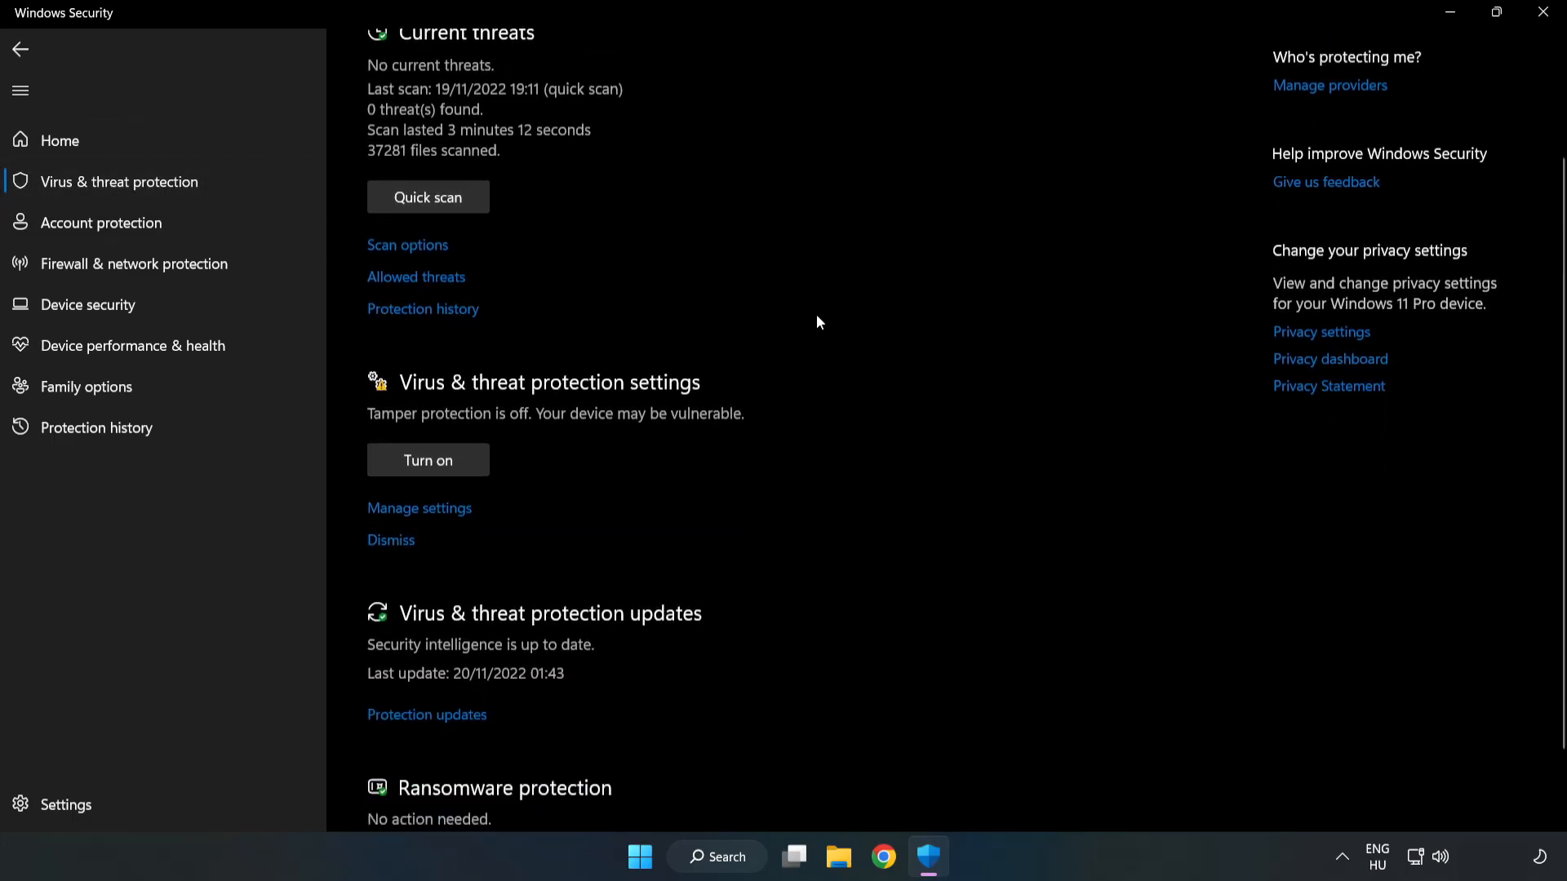
scroll(817, 315, down, 1)
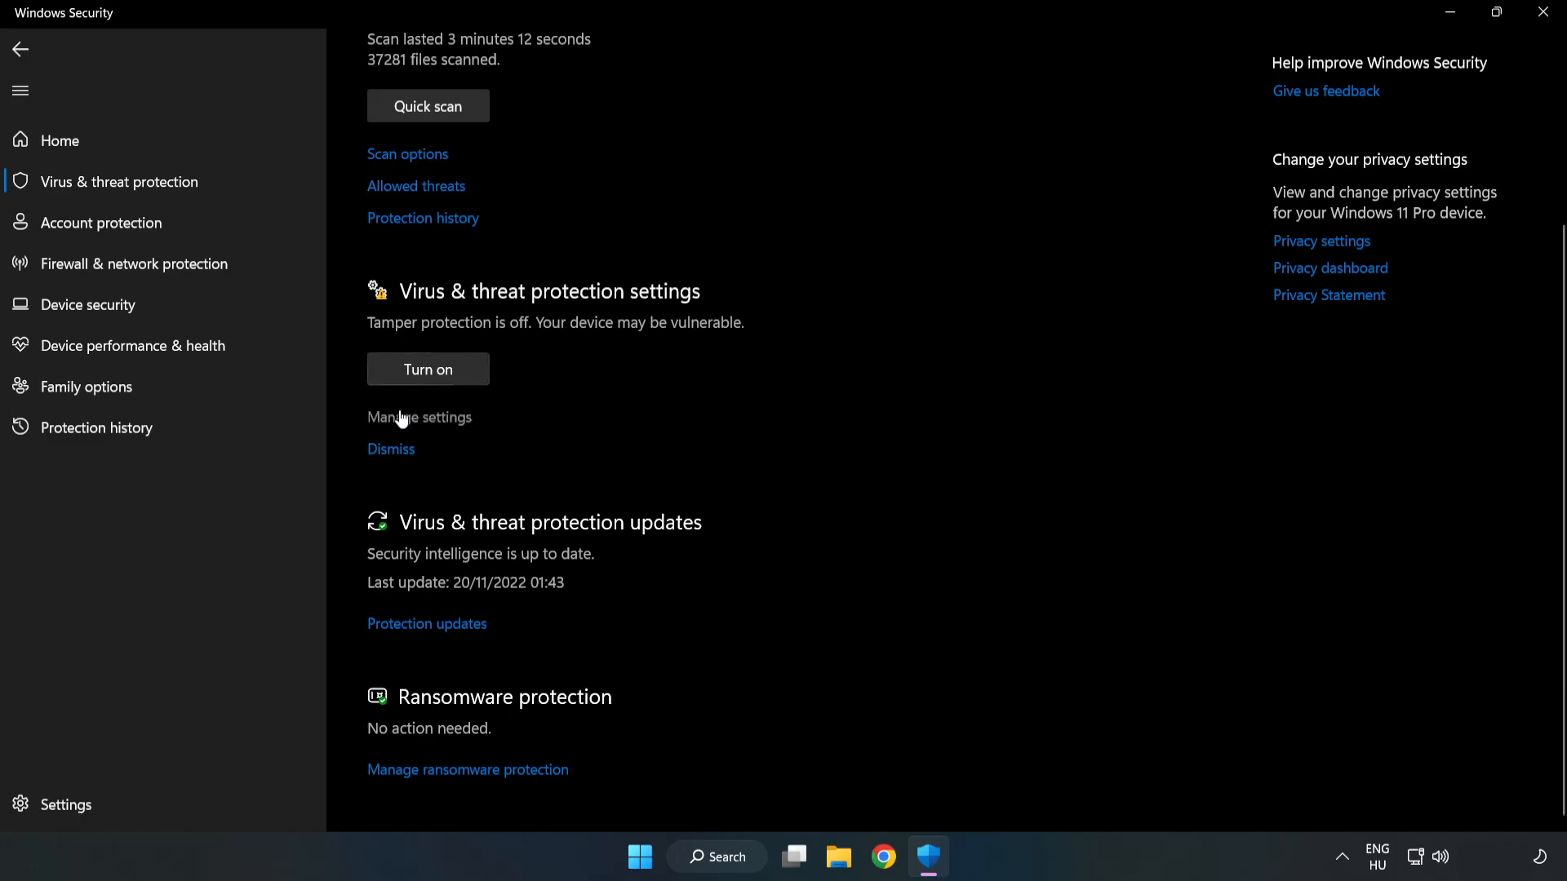
click(428, 422)
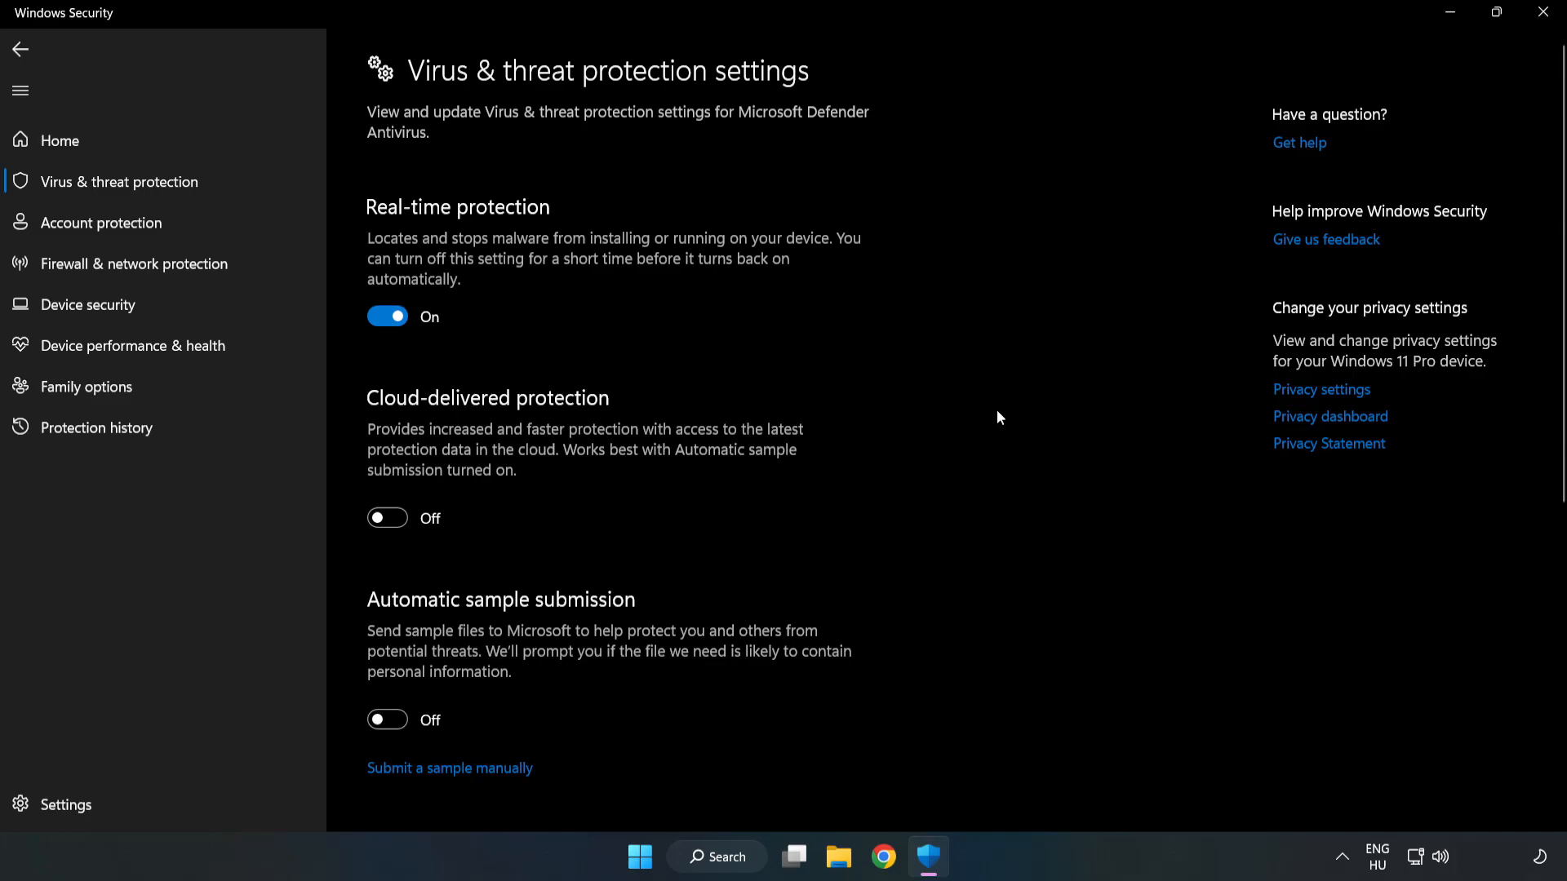
scroll(997, 411, down, 3)
scroll(996, 411, down, 3)
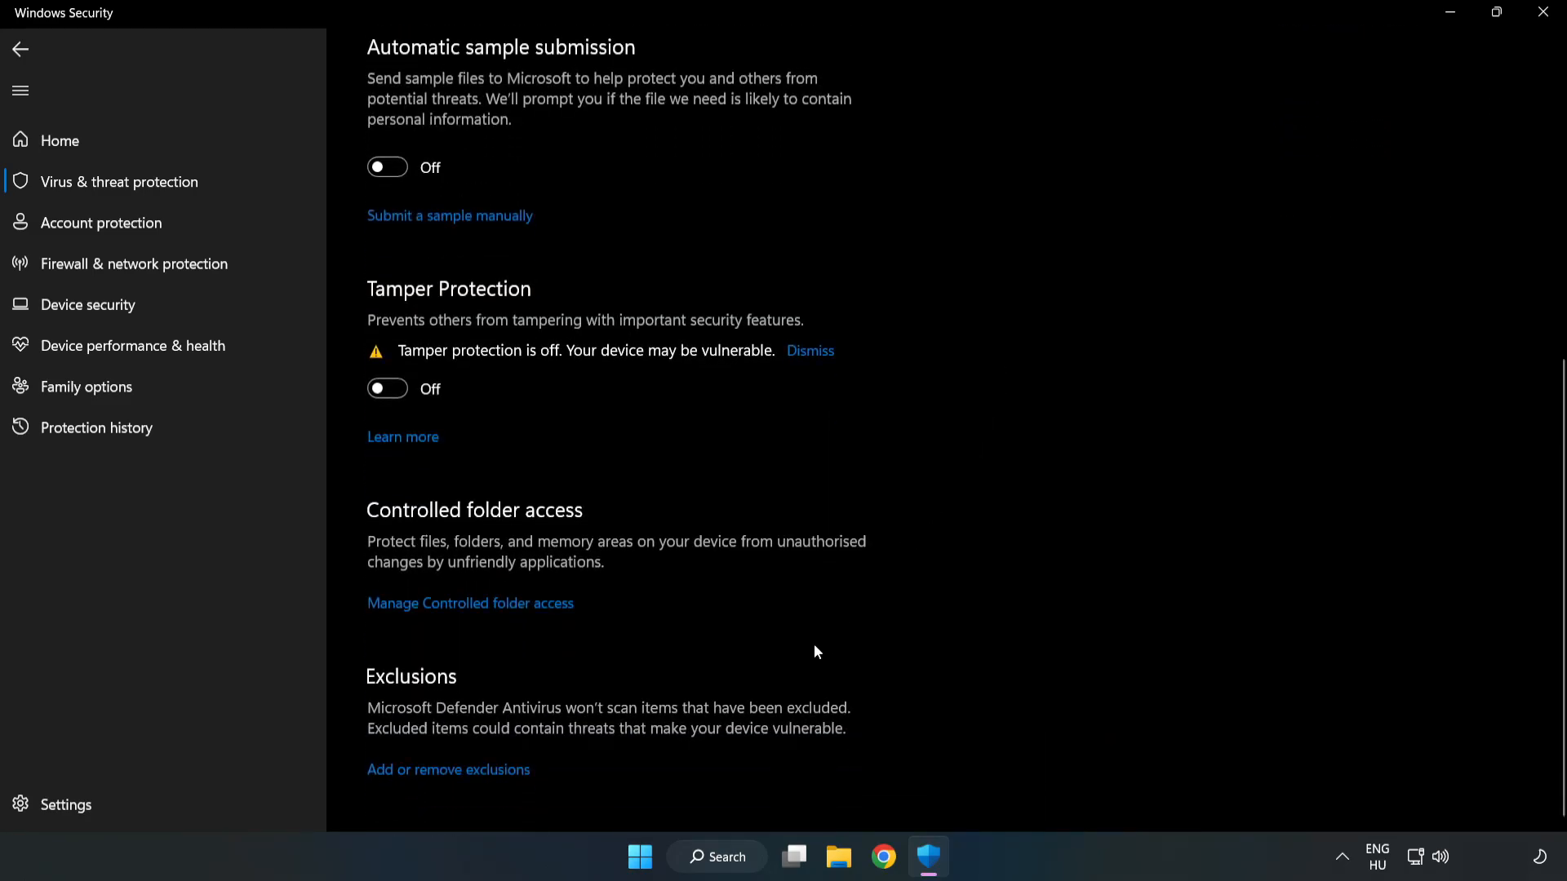
Step: Start adding a File exclusion from the Add or remove exclusions page
click(459, 771)
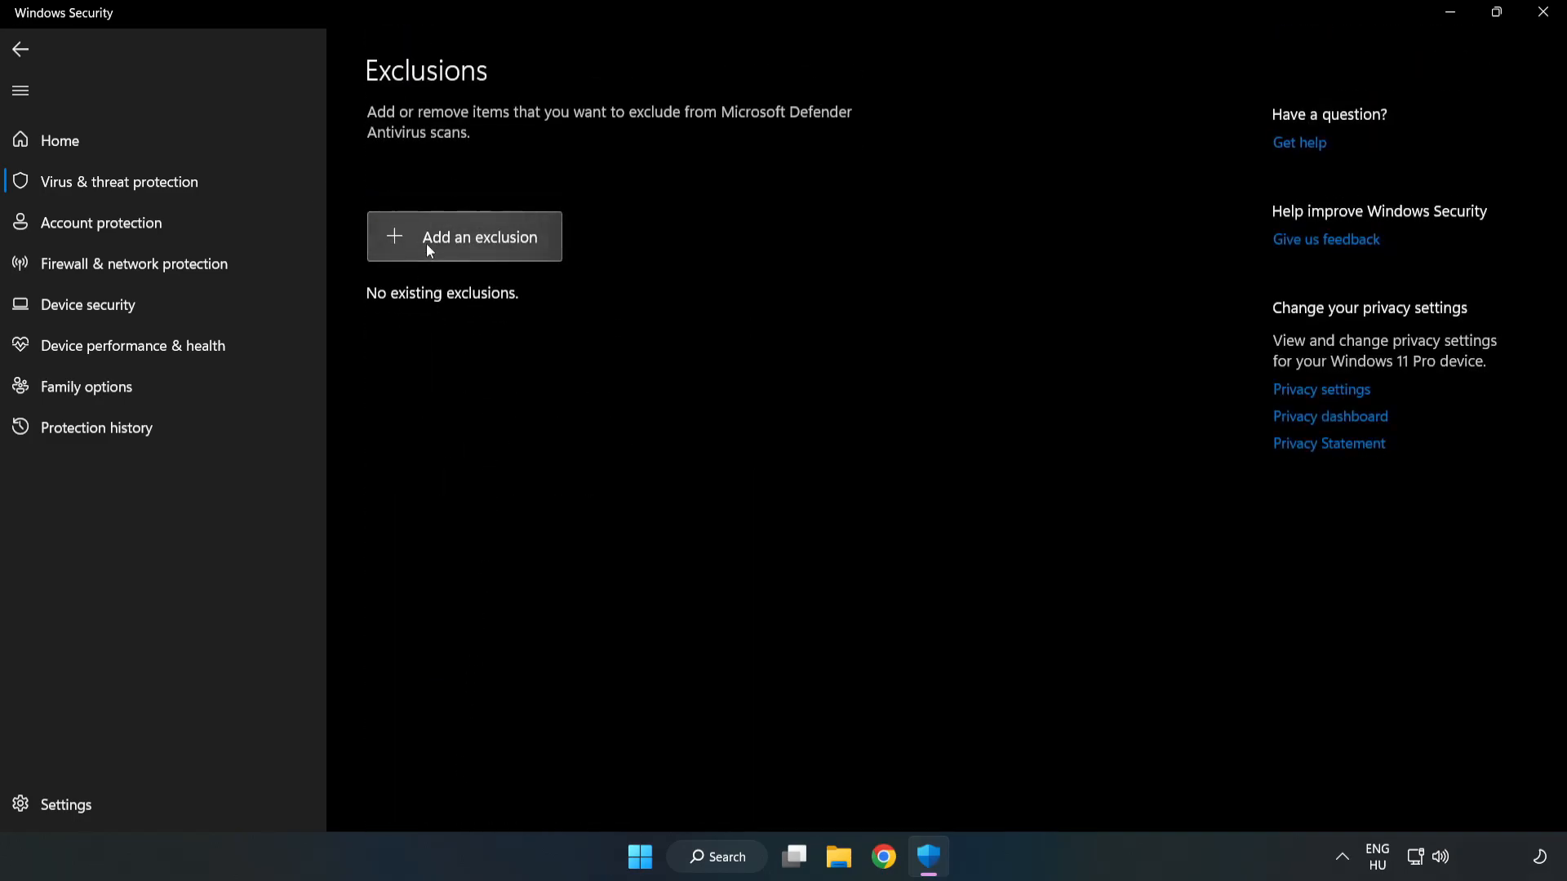
click(479, 240)
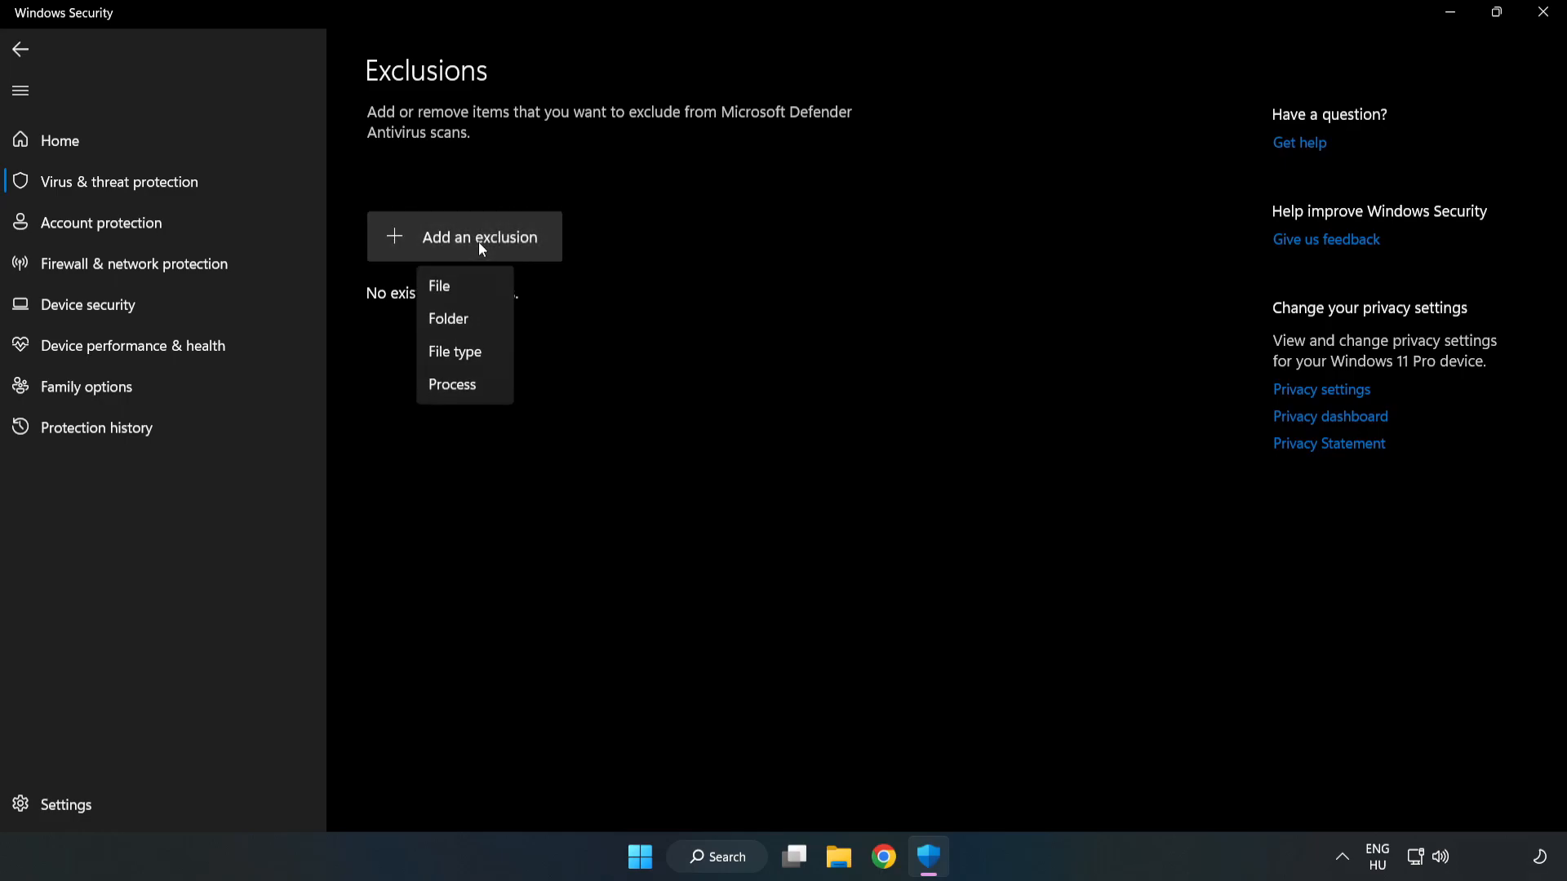
click(445, 284)
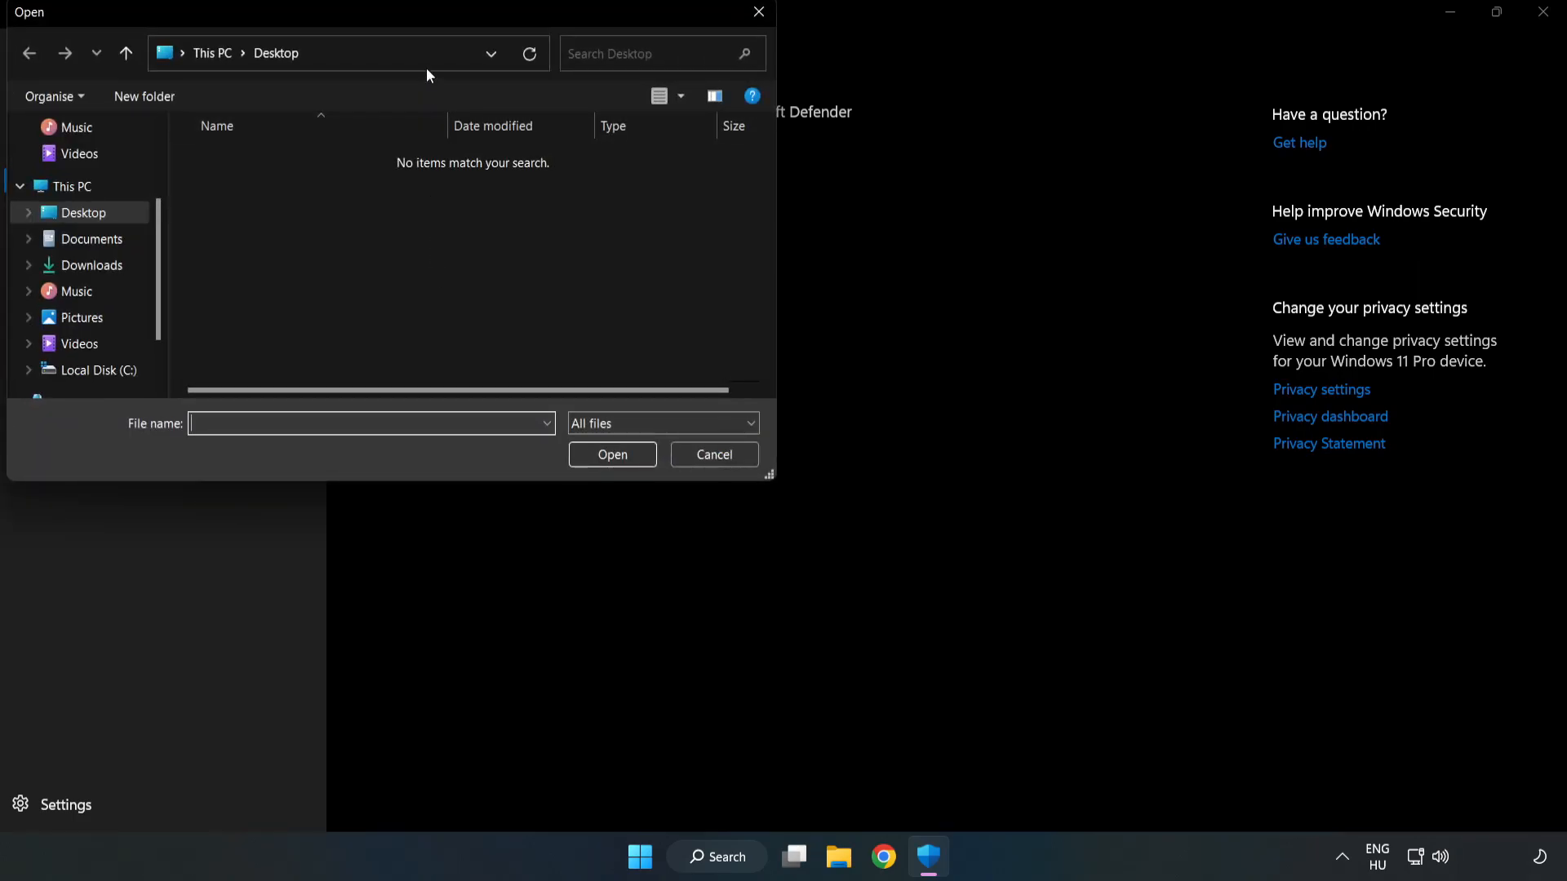
drag(423, 16, 722, 172)
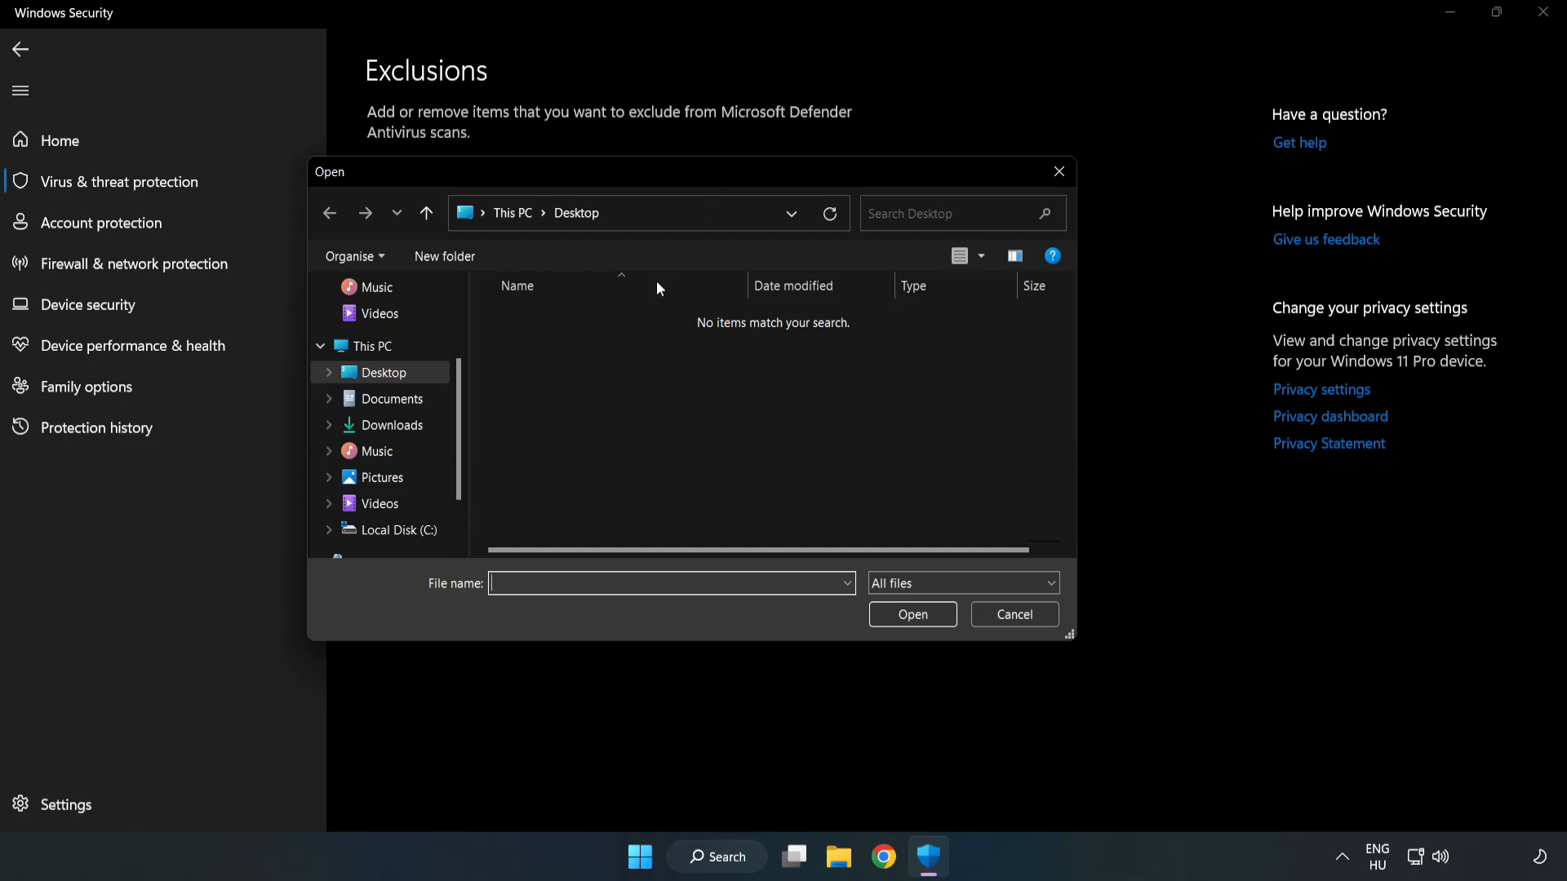
Step: Select the NOT WORKING APP shortcut in C:\Program Files (x86) so chrome.exe is excluded, then close Windows Security
click(398, 529)
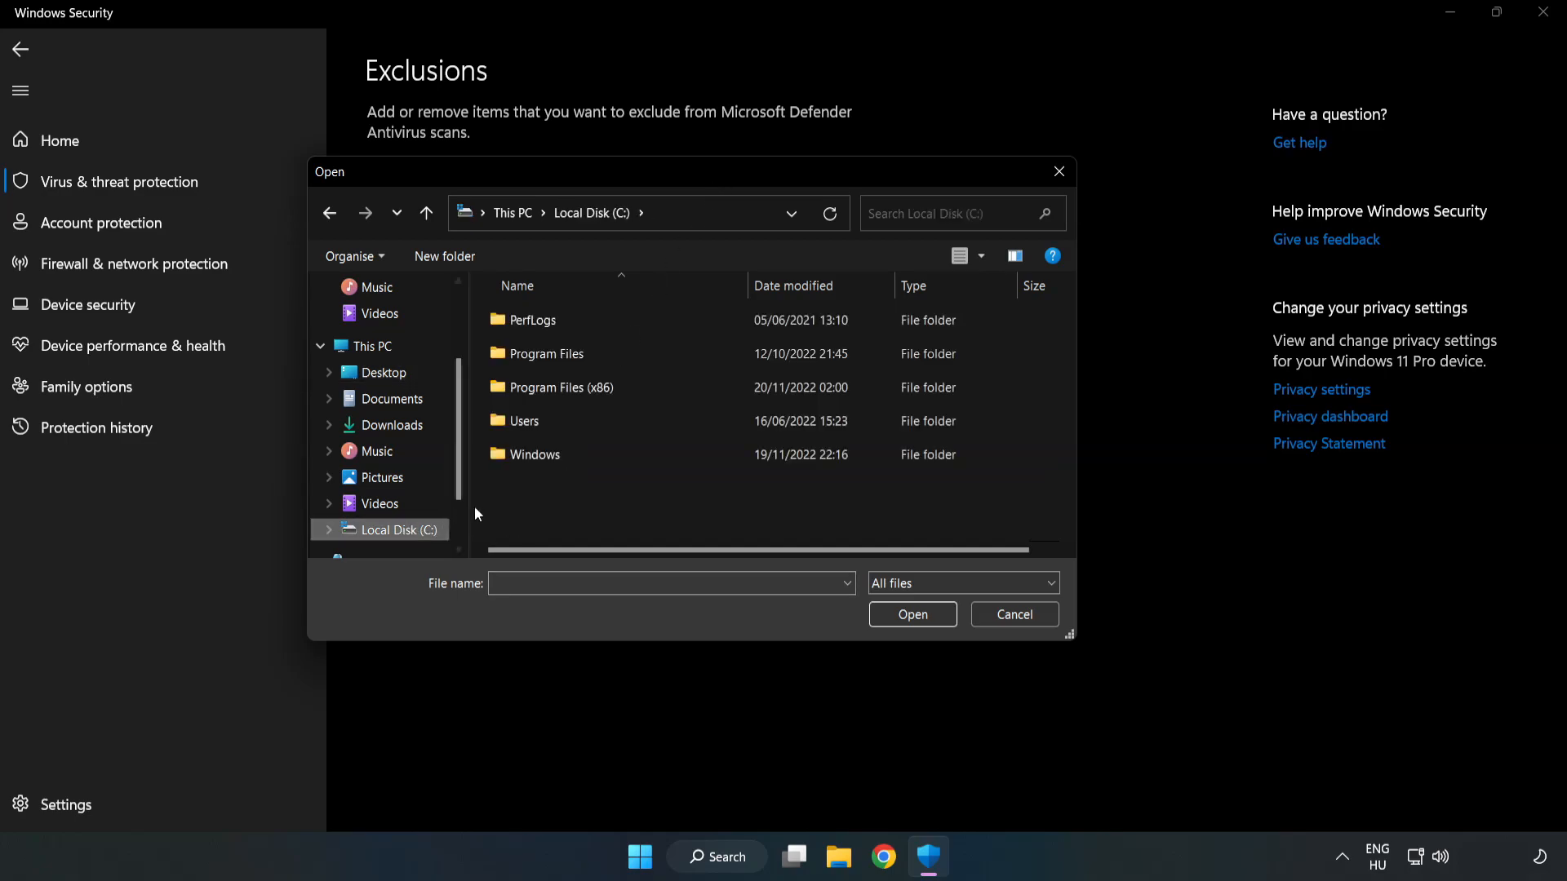
double_click(616, 390)
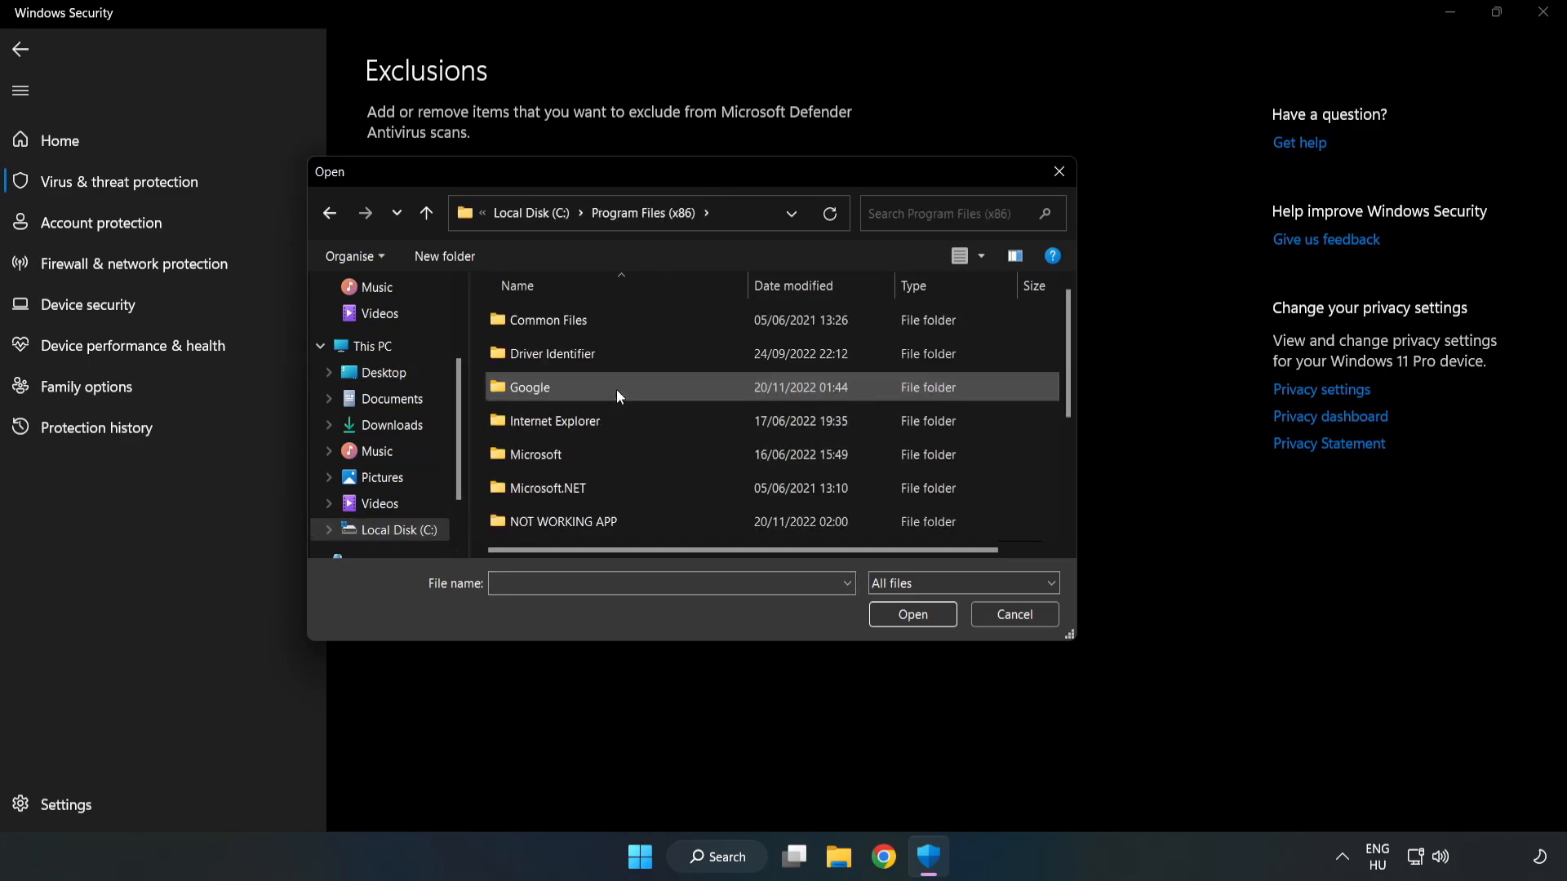
double_click(616, 517)
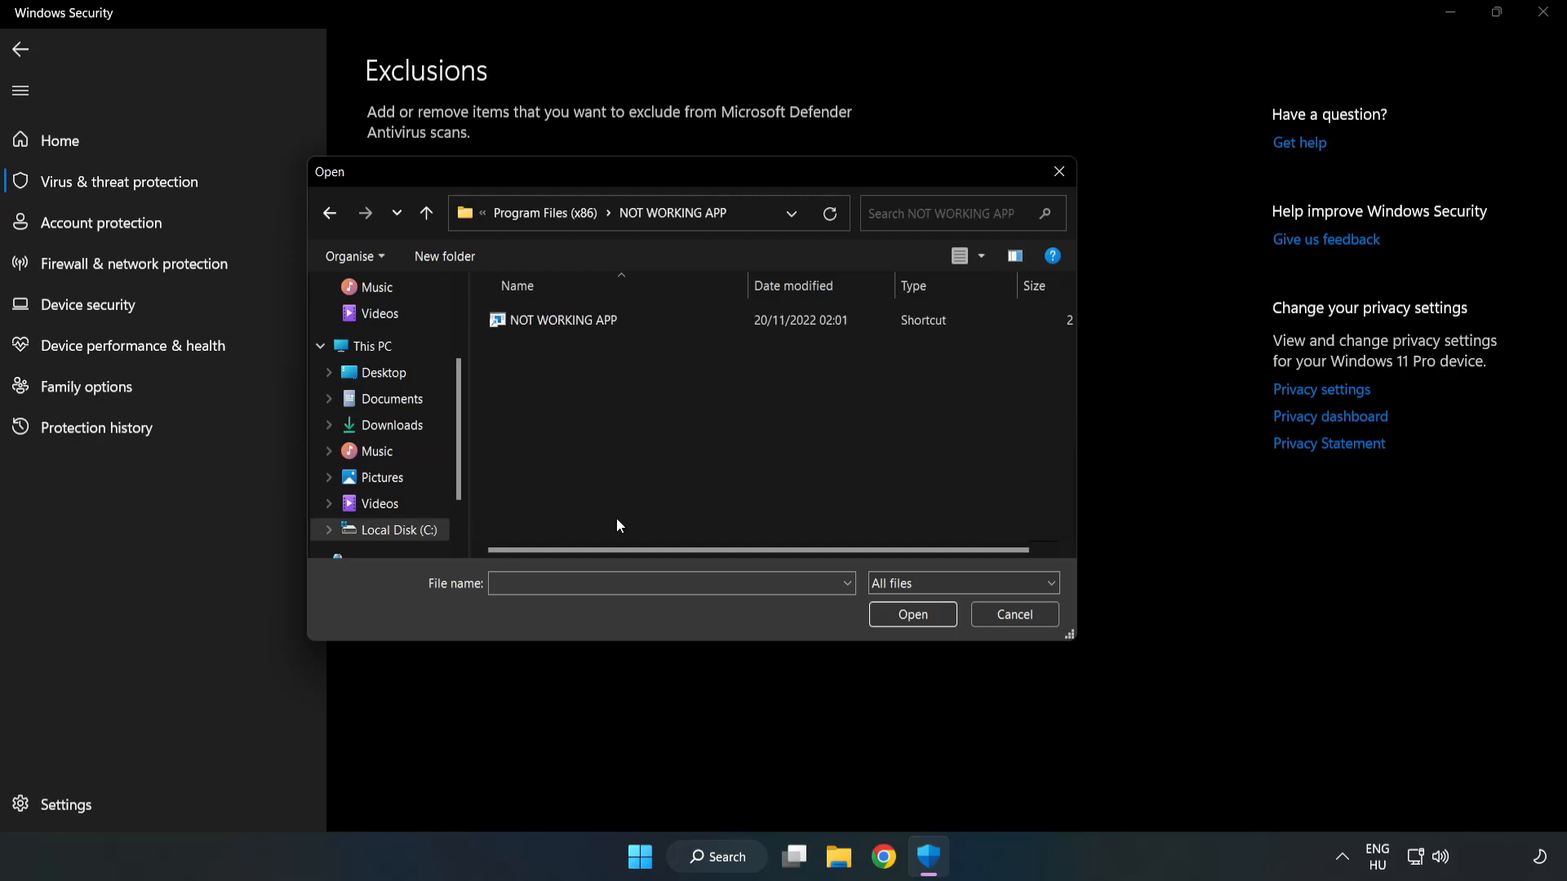
click(552, 319)
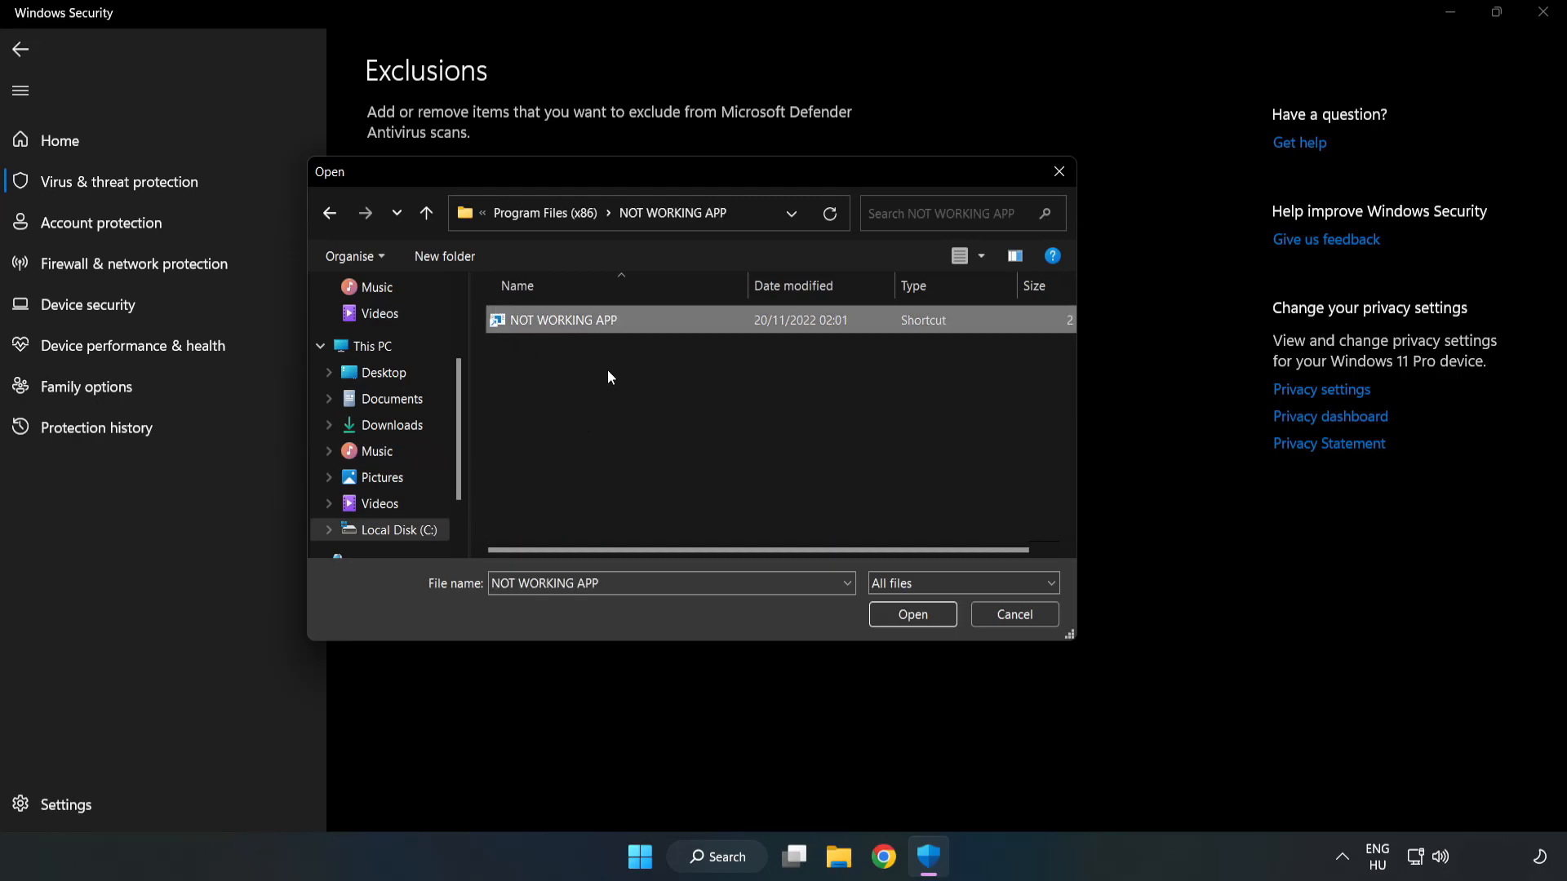
click(911, 617)
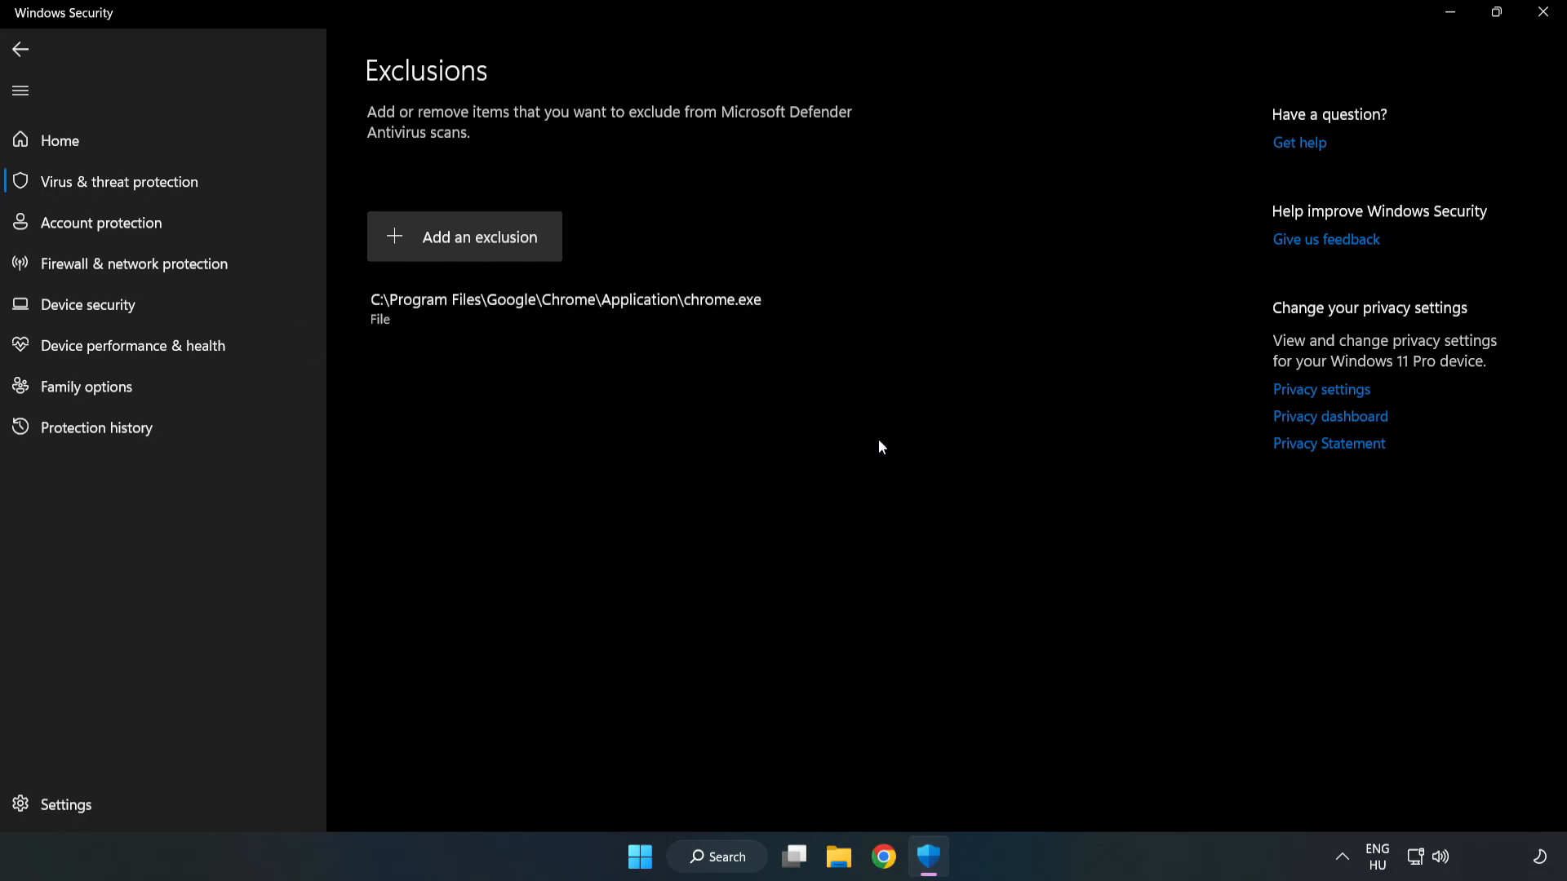
click(1543, 17)
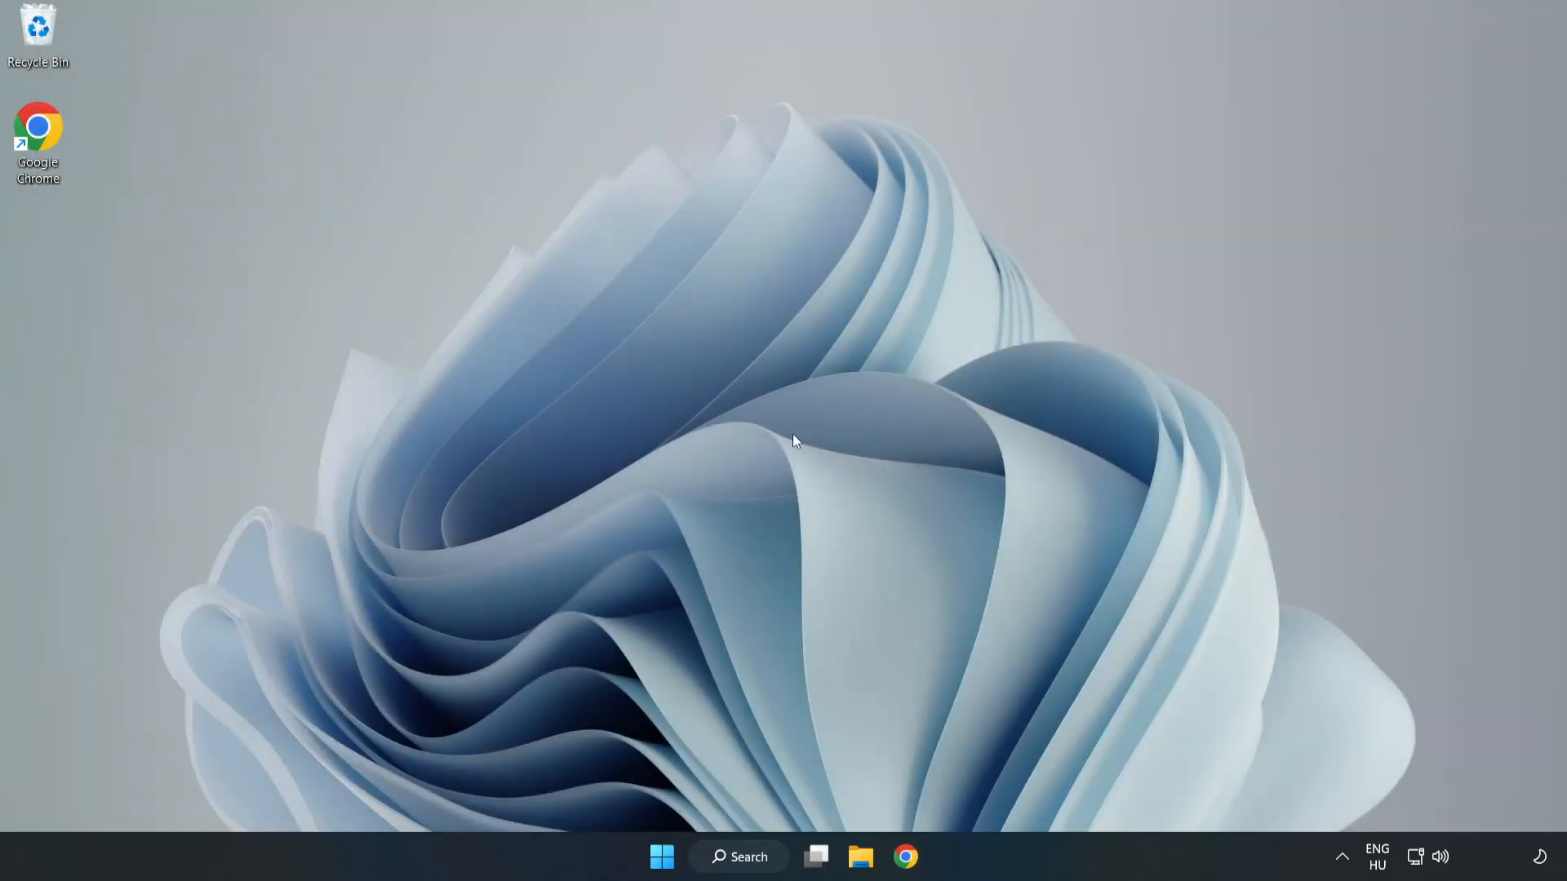
Step: Show the Start menu power options ready to restart the PC
click(661, 856)
click(1037, 787)
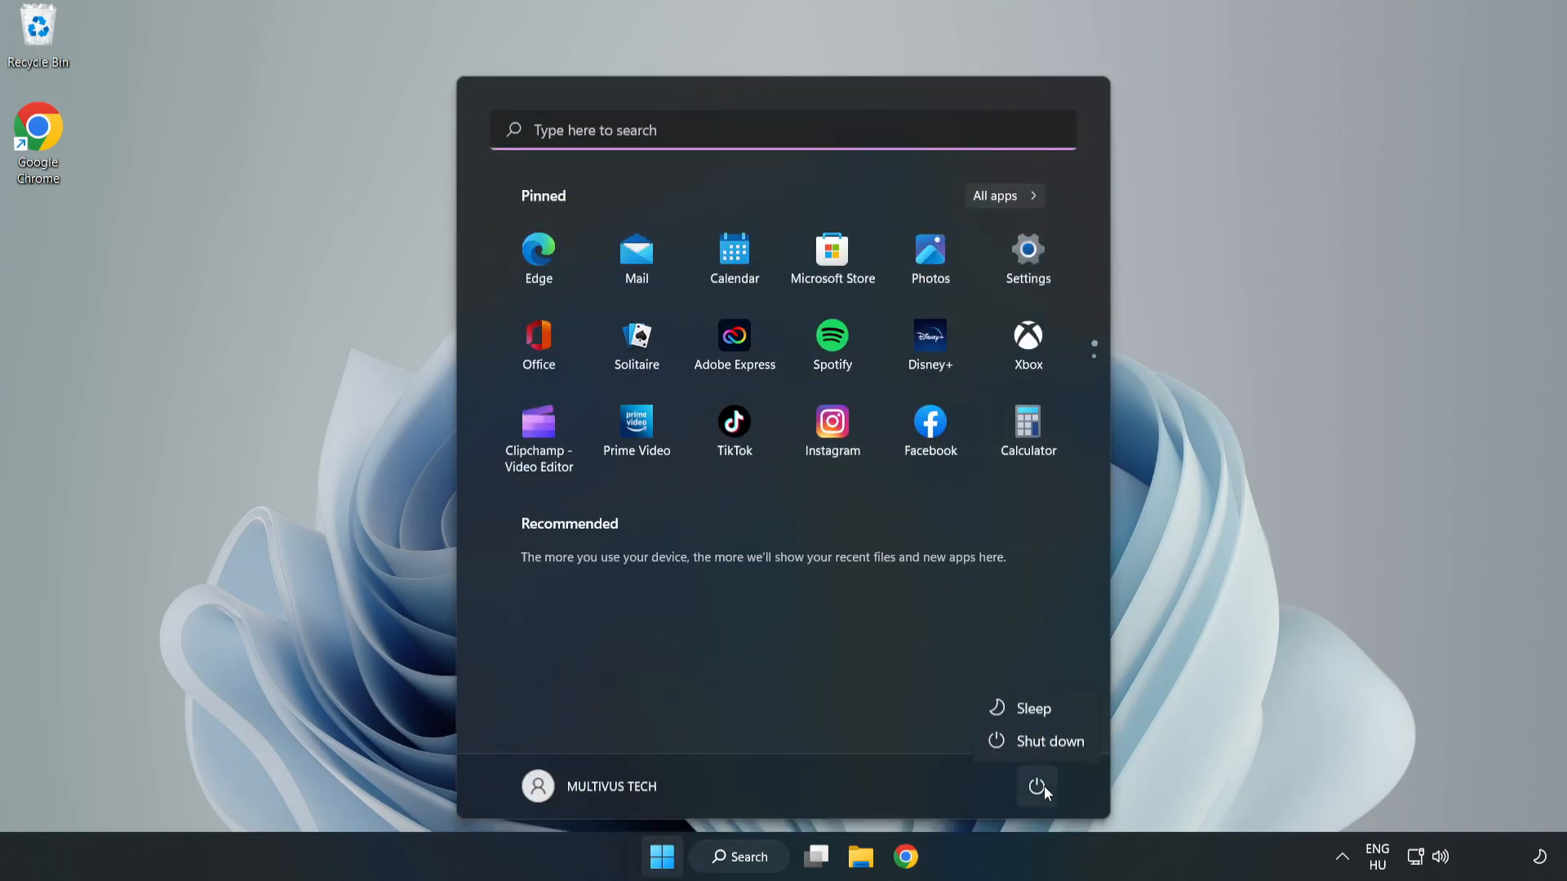